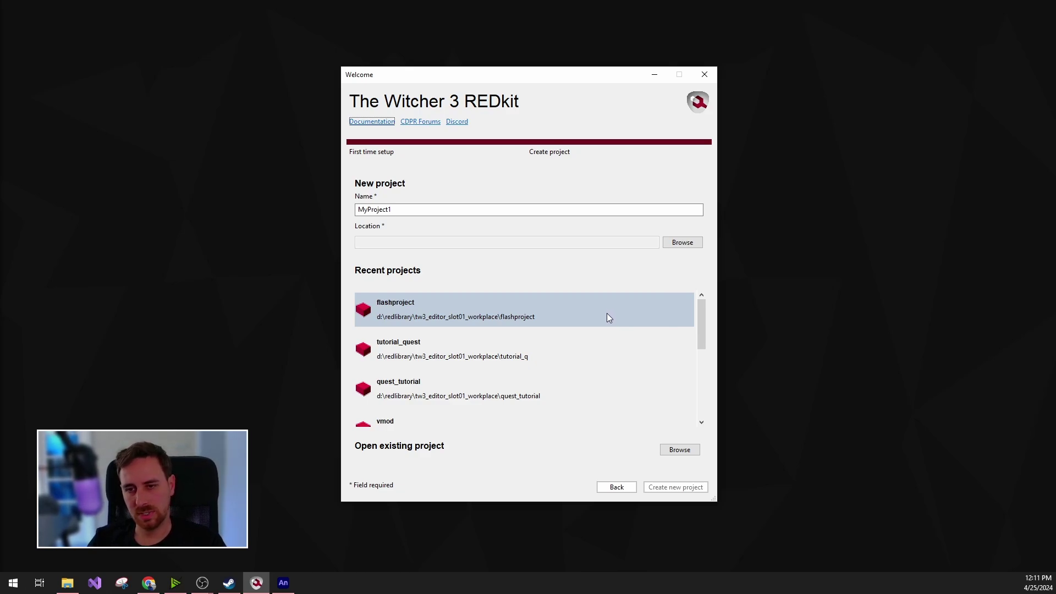
# - Open the flashproject project from Recent projects in REDkit
pyautogui.doubleClick(606, 311)
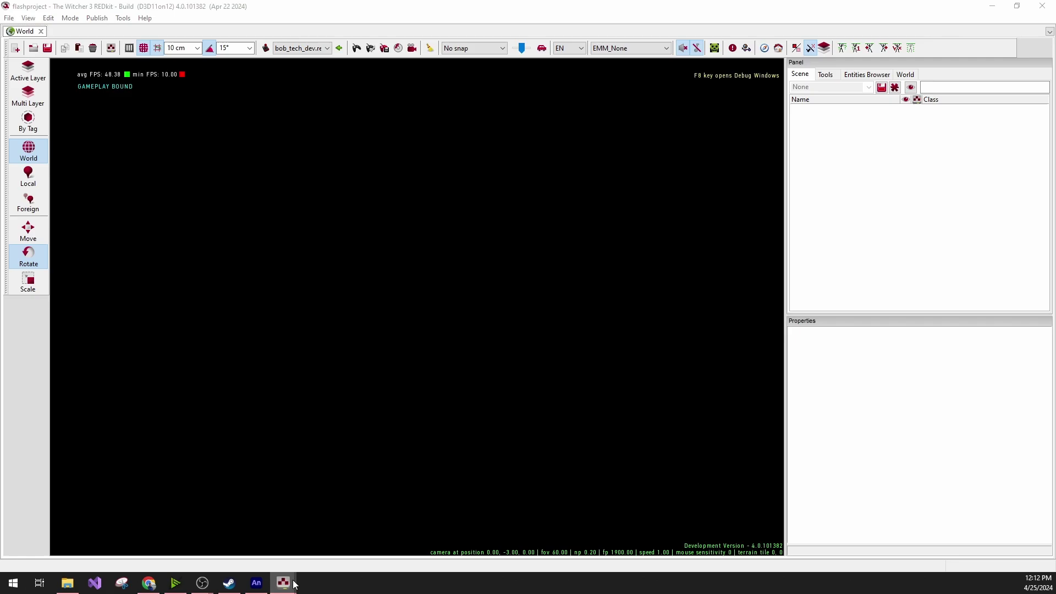
pyautogui.moveTo(299, 581)
pyautogui.click(341, 530)
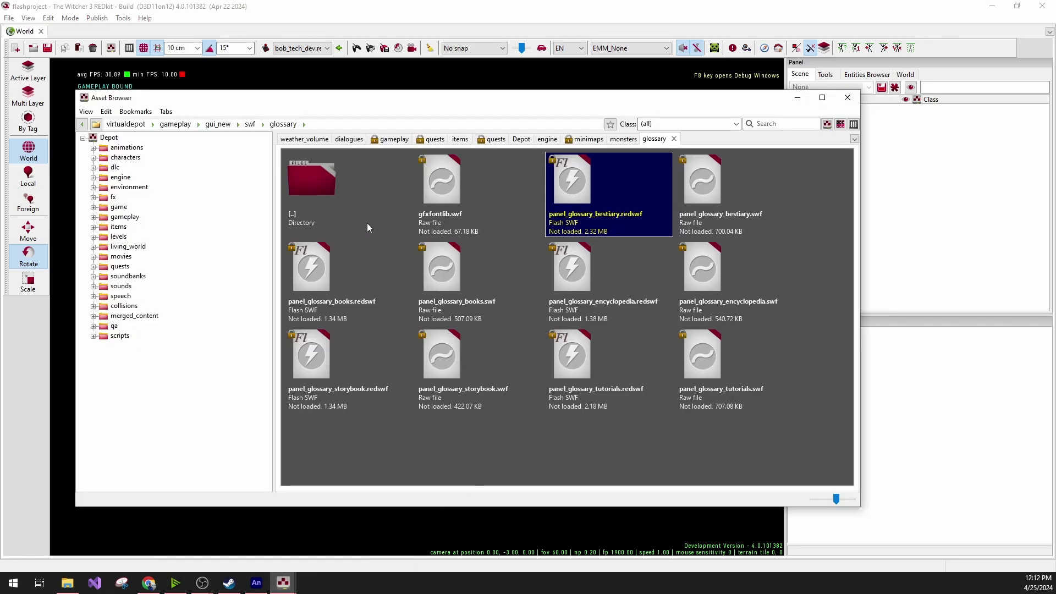
# - Browse the Asset Browser tree to gameplay > gui_new > fla
pyautogui.click(133, 219)
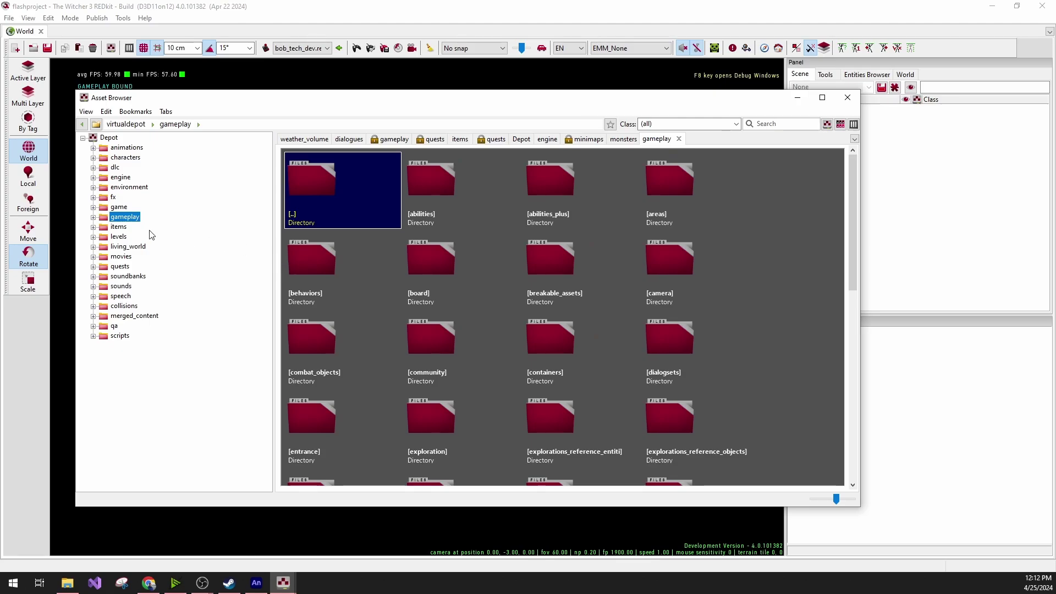
pyautogui.click(93, 217)
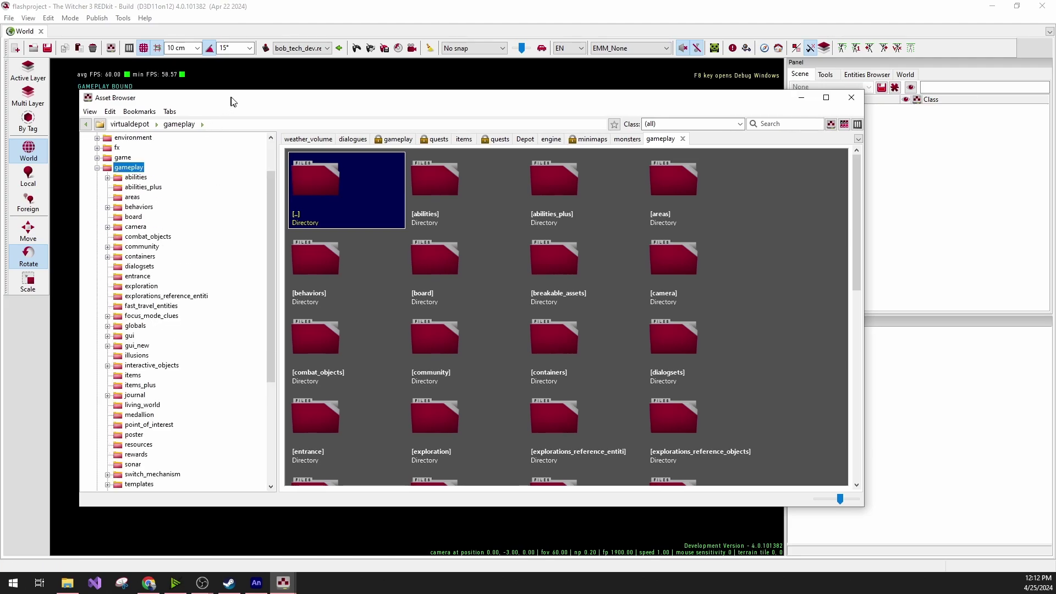
pyautogui.moveTo(225, 99); pyautogui.dragTo(241, 100)
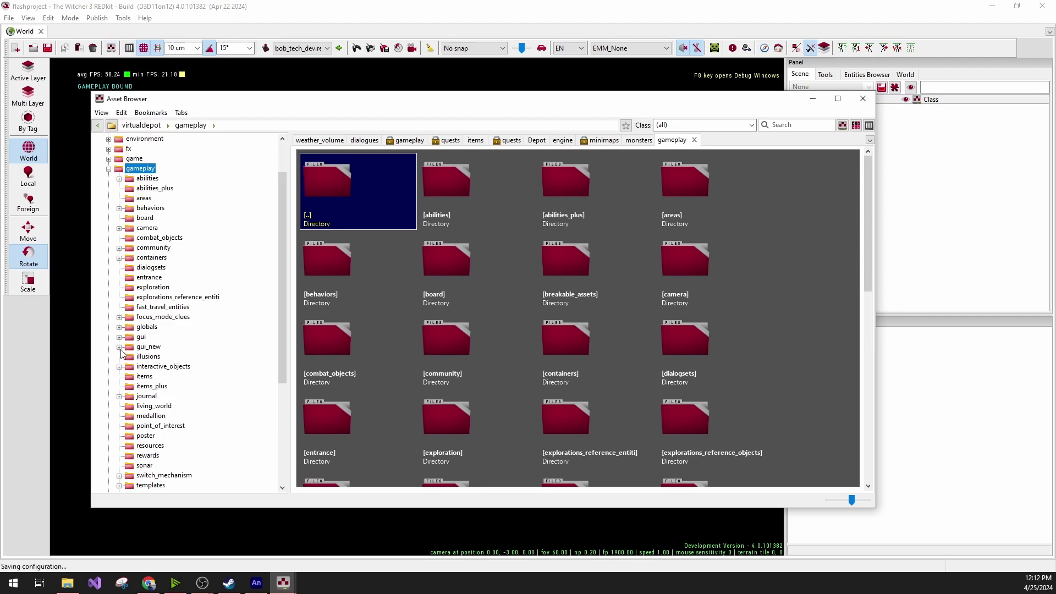
pyautogui.click(148, 347)
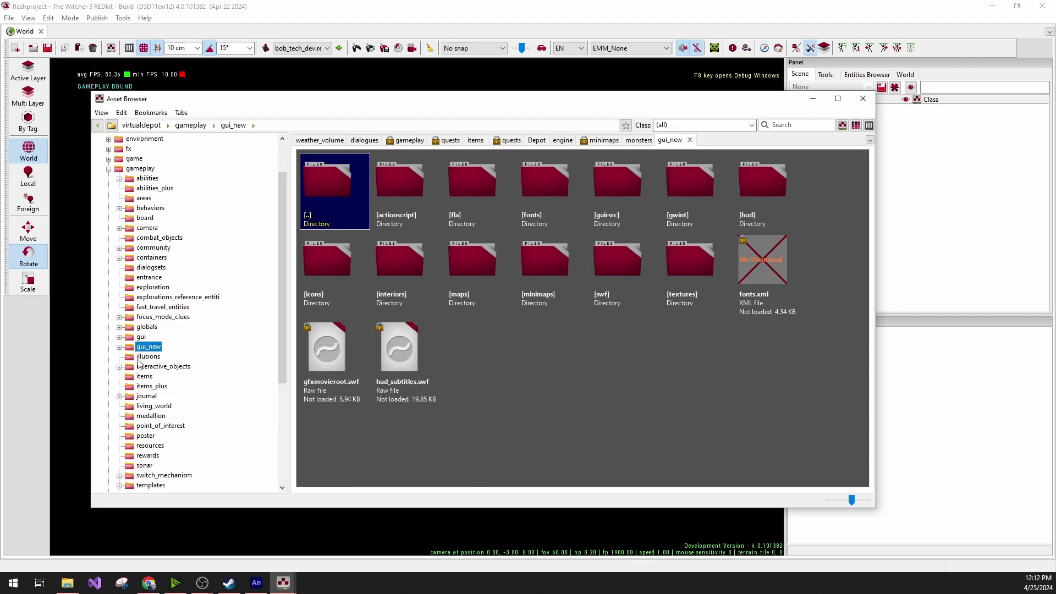
pyautogui.click(119, 347)
pyautogui.scroll(-1, 209, 363)
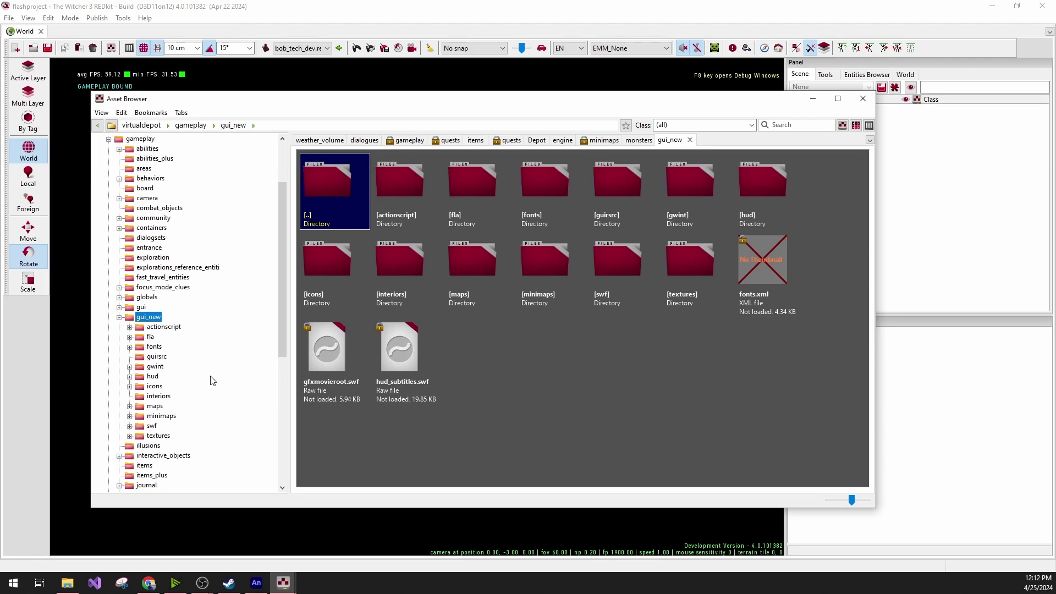
pyautogui.click(153, 337)
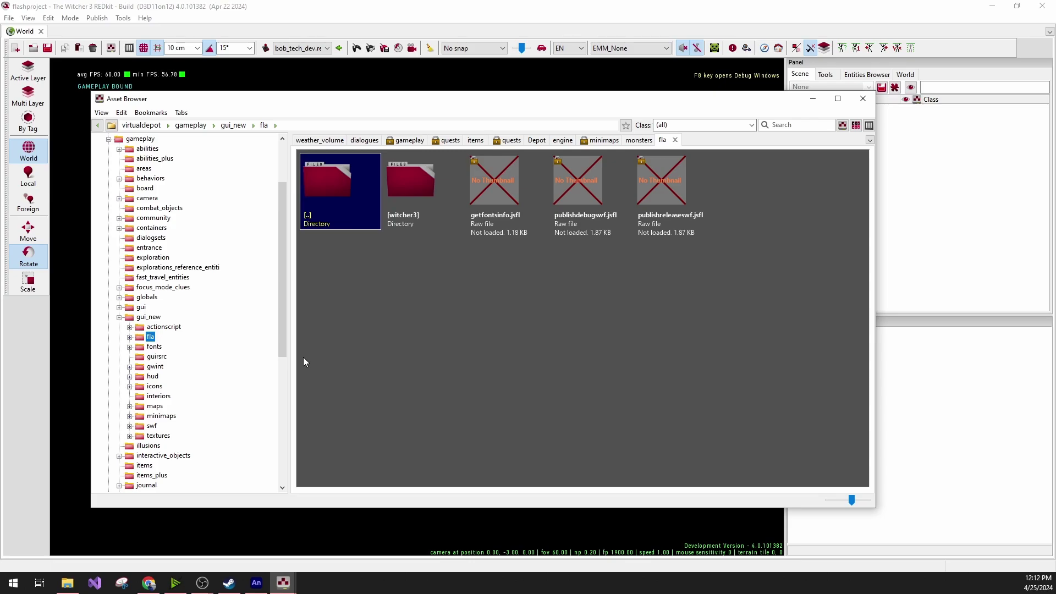
pyautogui.scroll(-1, 200, 392)
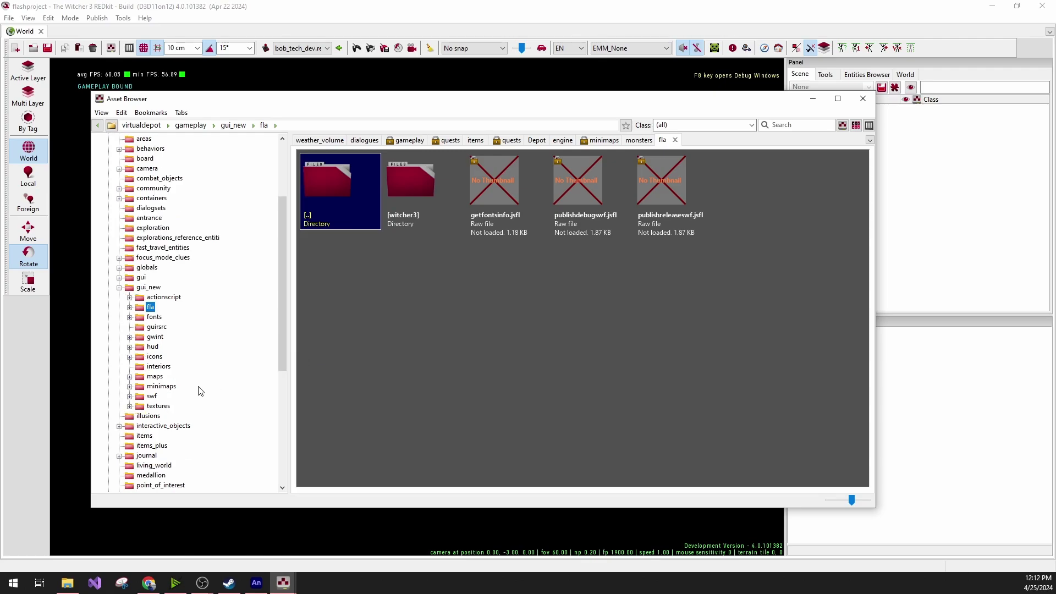
# - Open gui_new > swf > glossary and select panel_glossary_bestiary.redswf
pyautogui.click(152, 396)
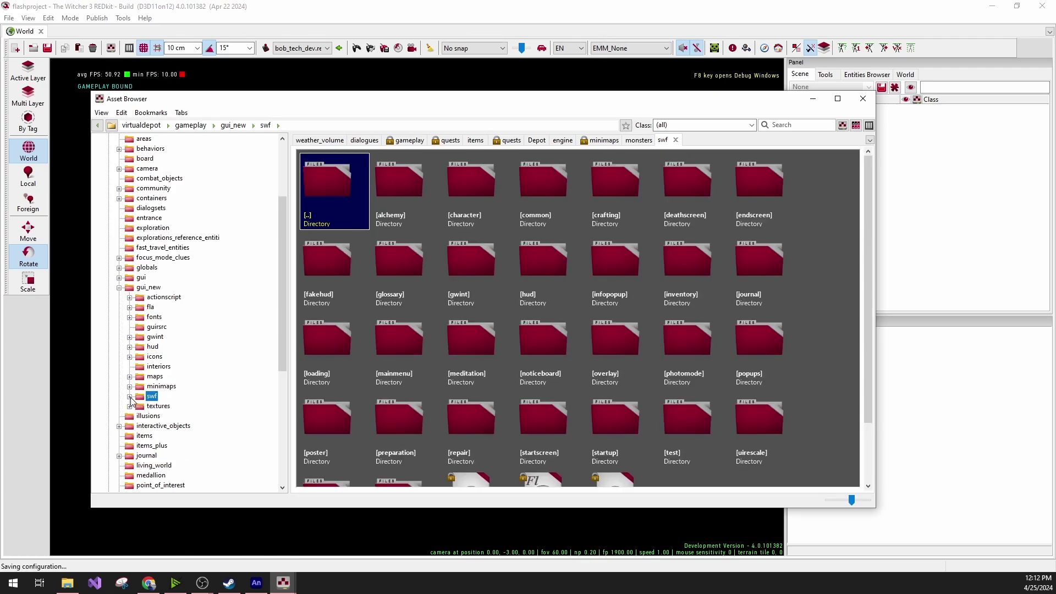
pyautogui.click(130, 397)
pyautogui.scroll(-1, 185, 391)
pyautogui.scroll(-1, 187, 388)
pyautogui.scroll(1, 204, 285)
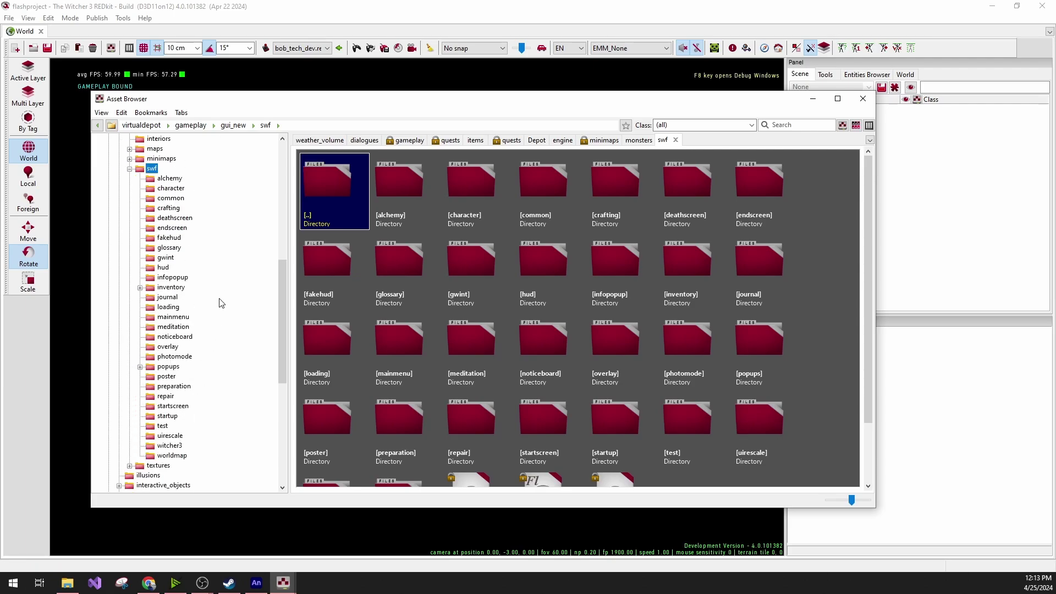
pyautogui.click(166, 247)
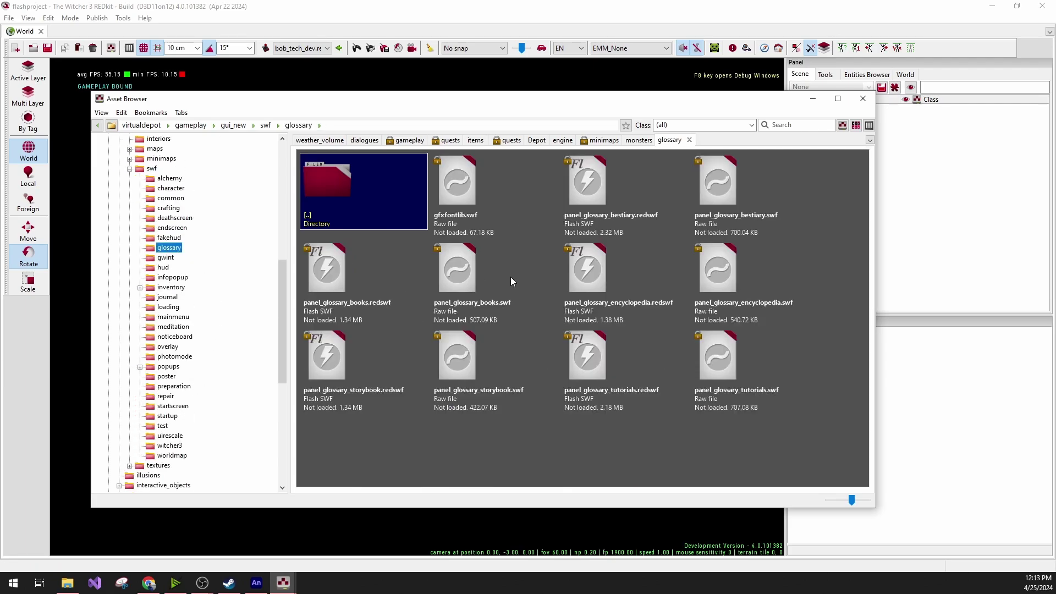
pyautogui.click(838, 221)
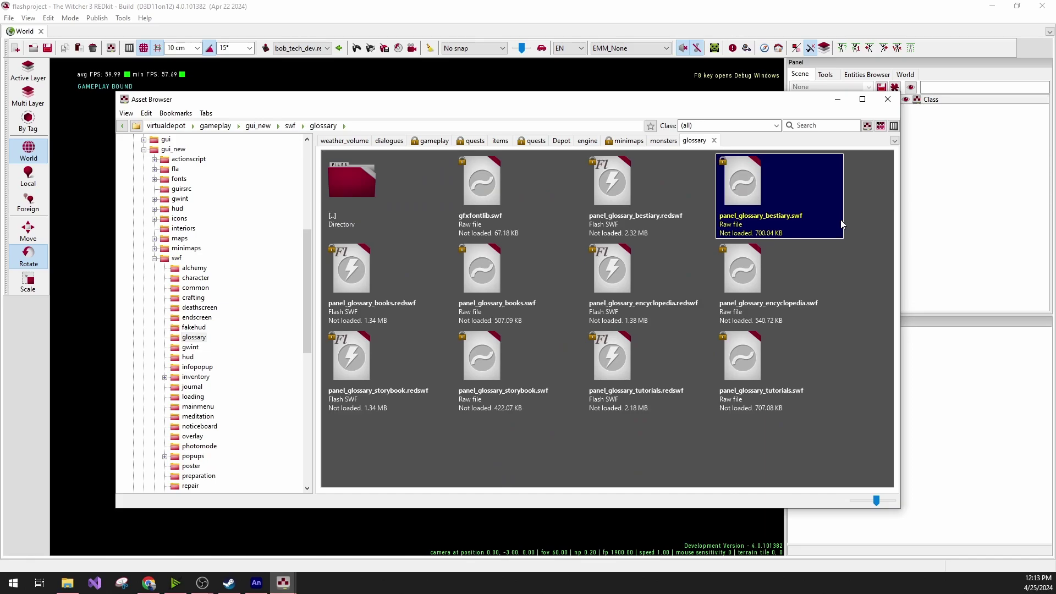
pyautogui.click(618, 199)
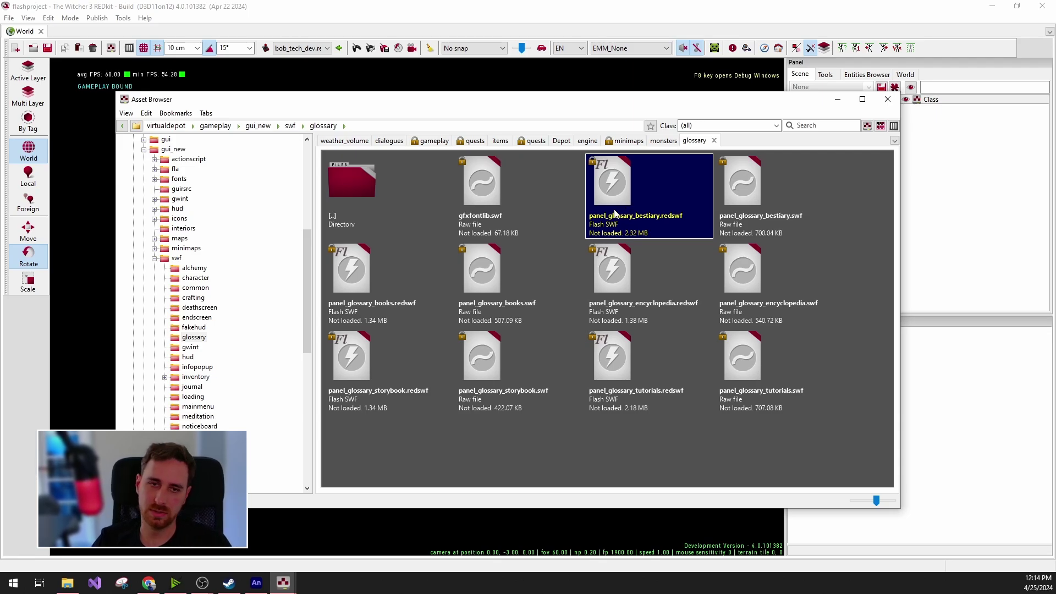
pyautogui.scroll(1, 254, 302)
pyautogui.scroll(2, 240, 302)
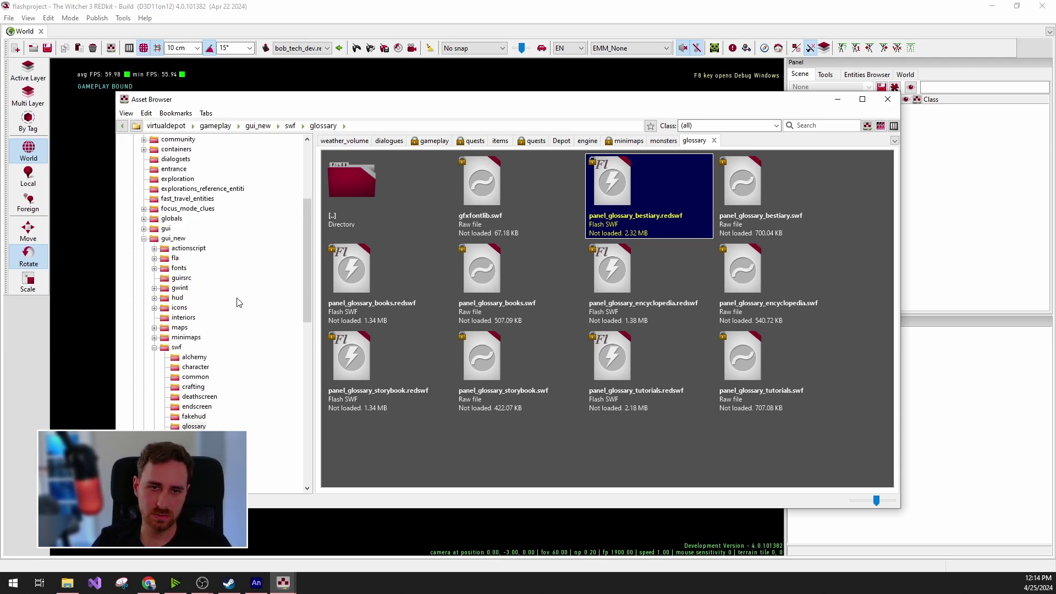
# - Navigate the tree to fla > witcher3 > menus > glossary
pyautogui.click(155, 348)
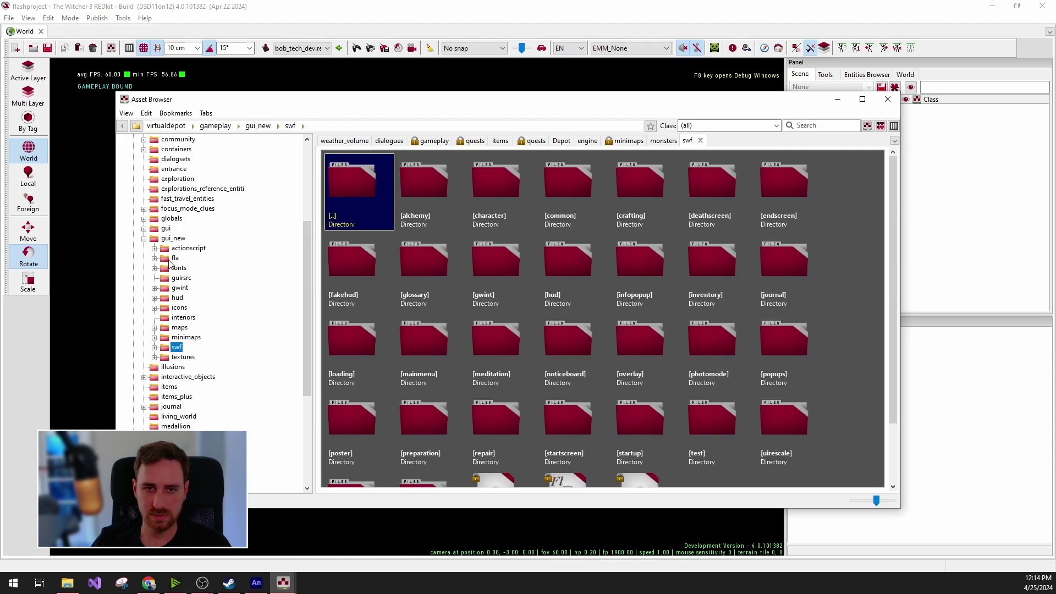
pyautogui.click(172, 259)
pyautogui.click(154, 259)
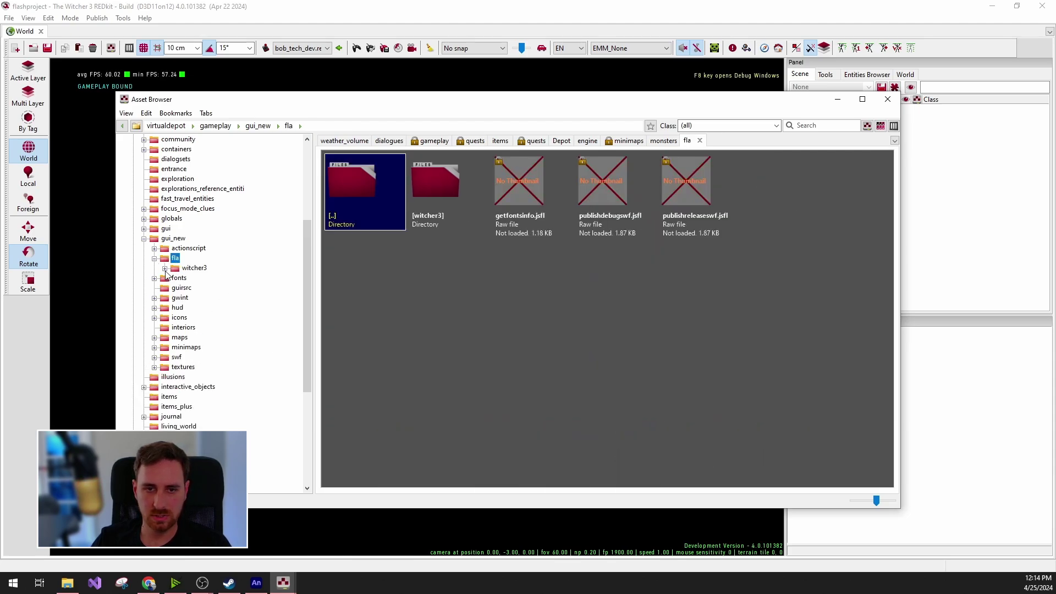
pyautogui.click(165, 268)
pyautogui.click(175, 298)
pyautogui.scroll(-3, 192, 300)
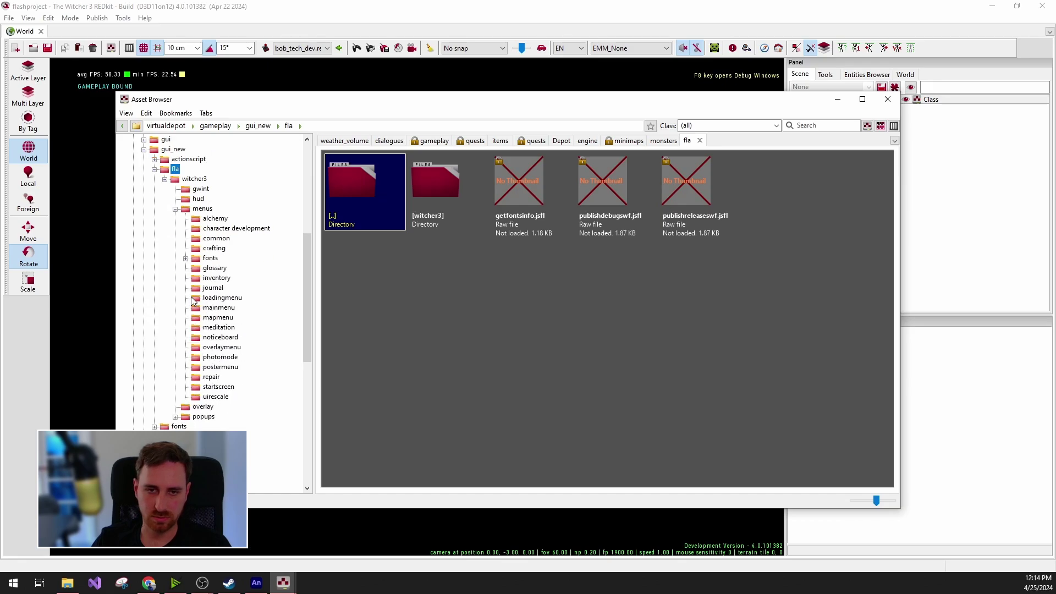
pyautogui.click(215, 268)
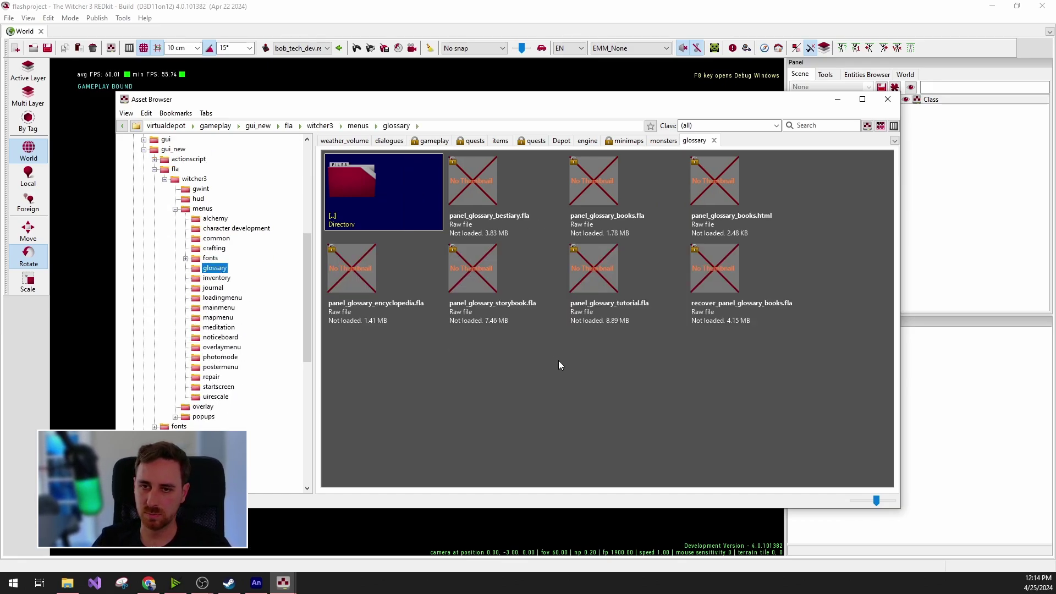
# - Check out panel_glossary_bestiary.fla for editing
pyautogui.click(493, 189)
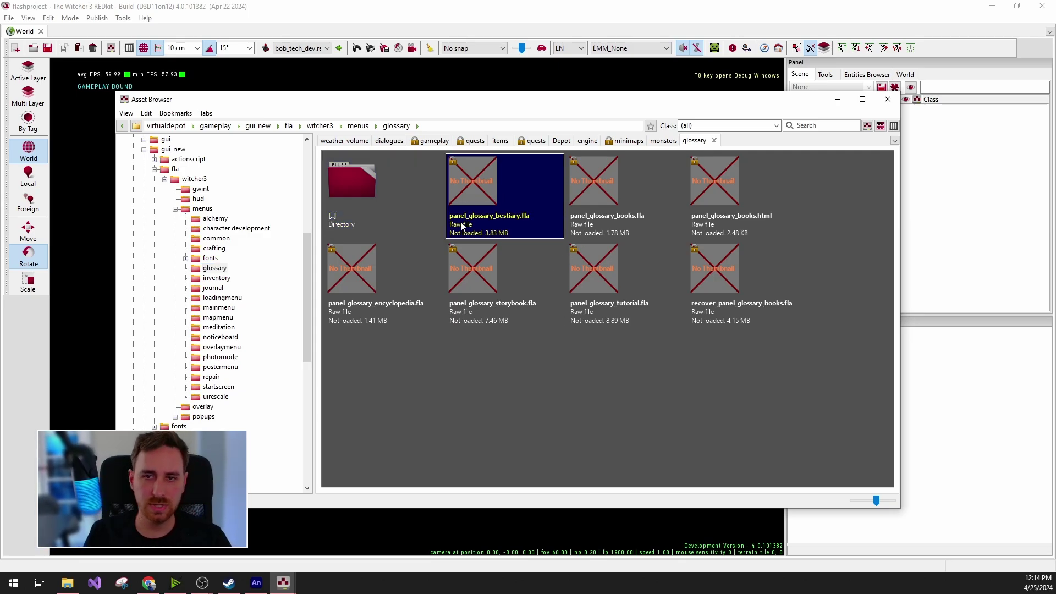
pyautogui.rightClick(472, 174)
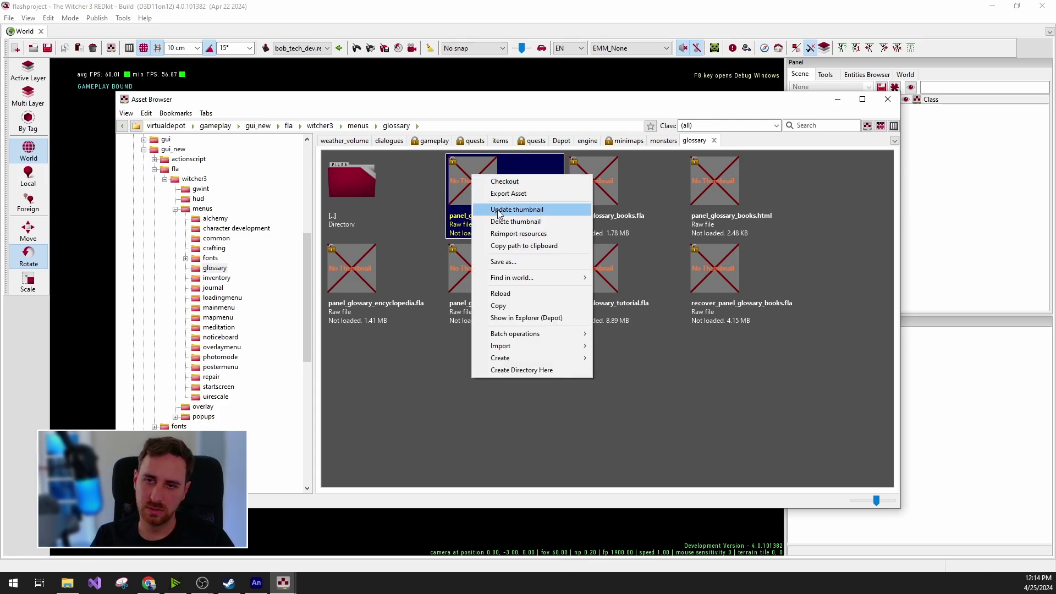
pyautogui.click(527, 182)
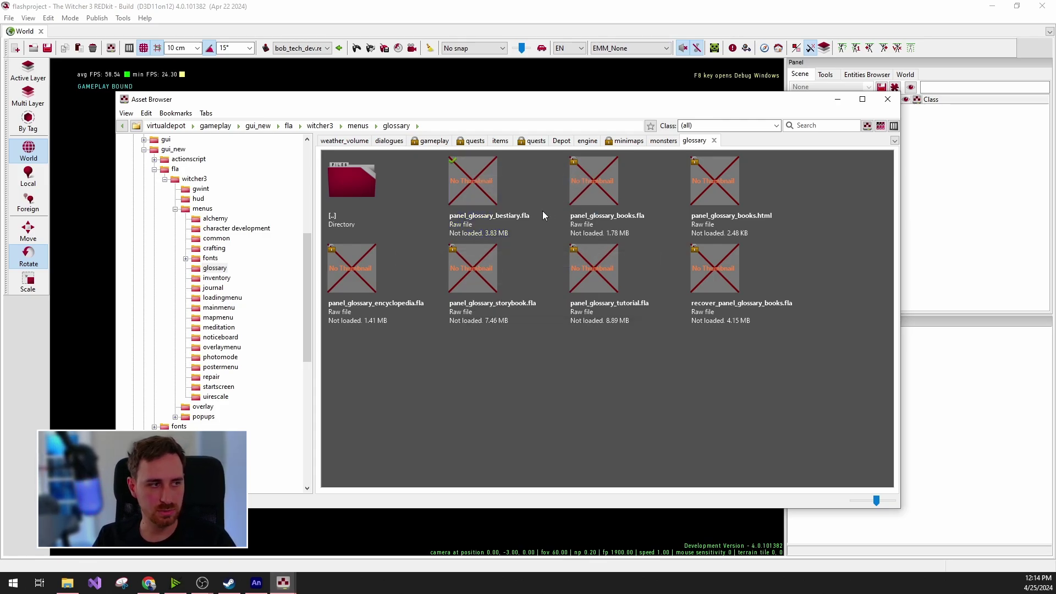
# - Show panel_glossary_bestiary.fla's workspace folder in Explorer, arranged beside the Asset Browser
pyautogui.rightClick(473, 171)
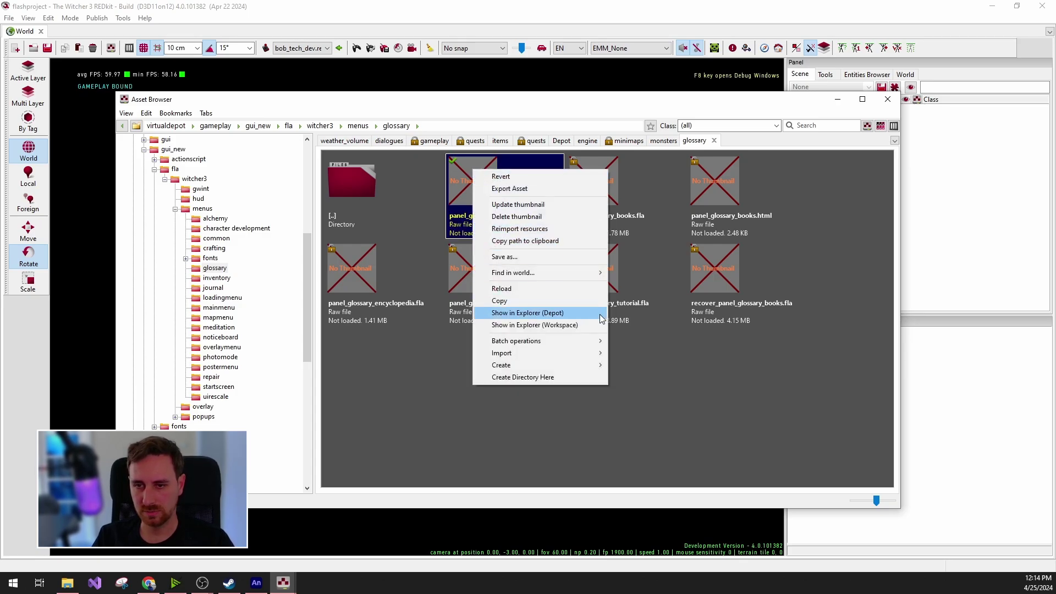
pyautogui.click(576, 325)
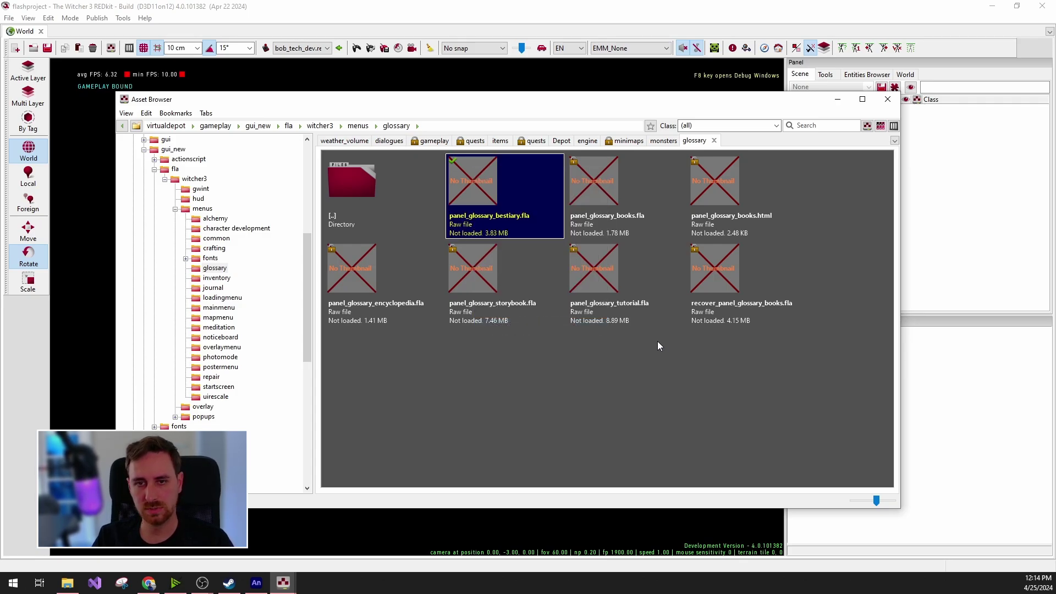
pyautogui.moveTo(651, 245); pyautogui.dragTo(453, 155)
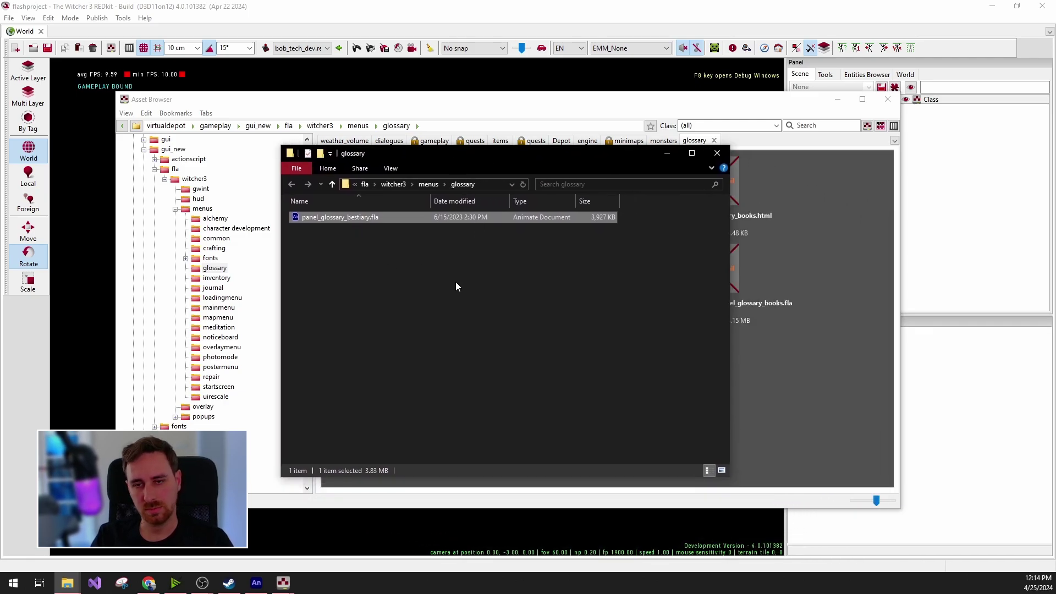
pyautogui.moveTo(449, 153); pyautogui.dragTo(718, 203)
pyautogui.moveTo(440, 101); pyautogui.dragTo(396, 78)
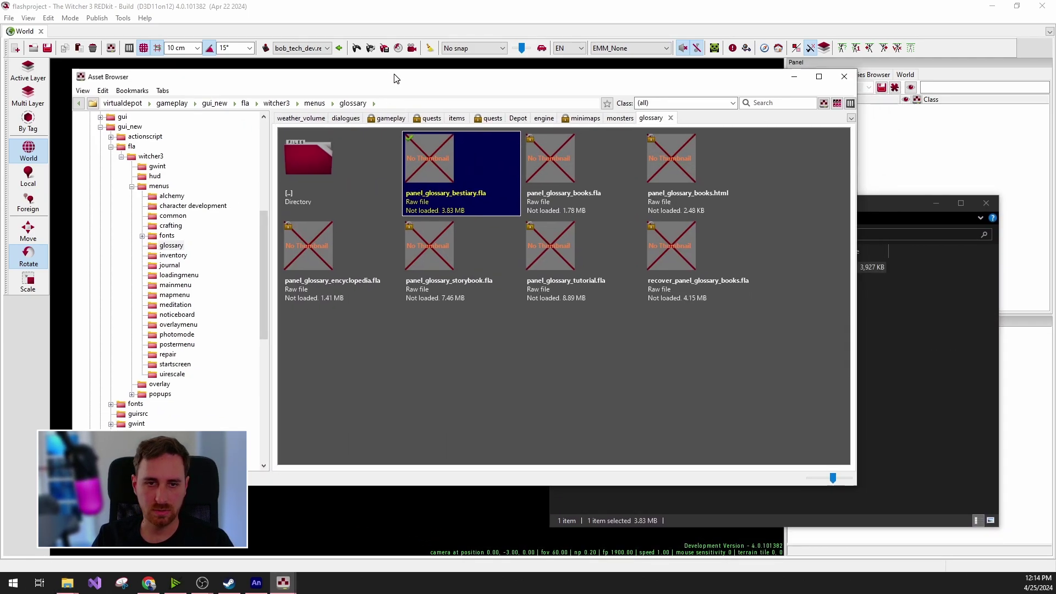
pyautogui.scroll(-6, 172, 315)
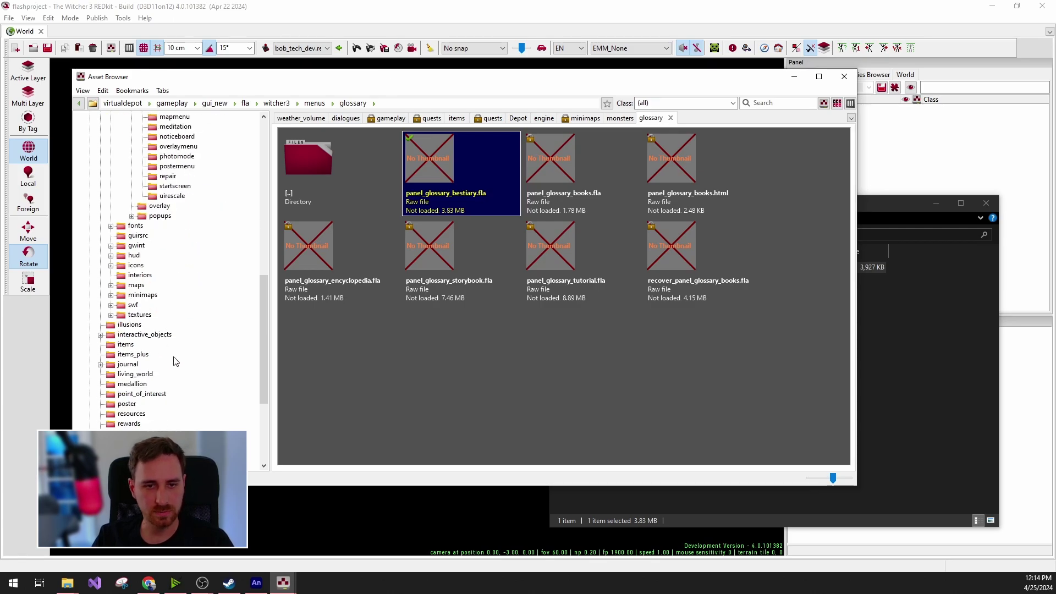
# - Return to the gui_new > swf > glossary folder in the Asset Browser
pyautogui.click(133, 305)
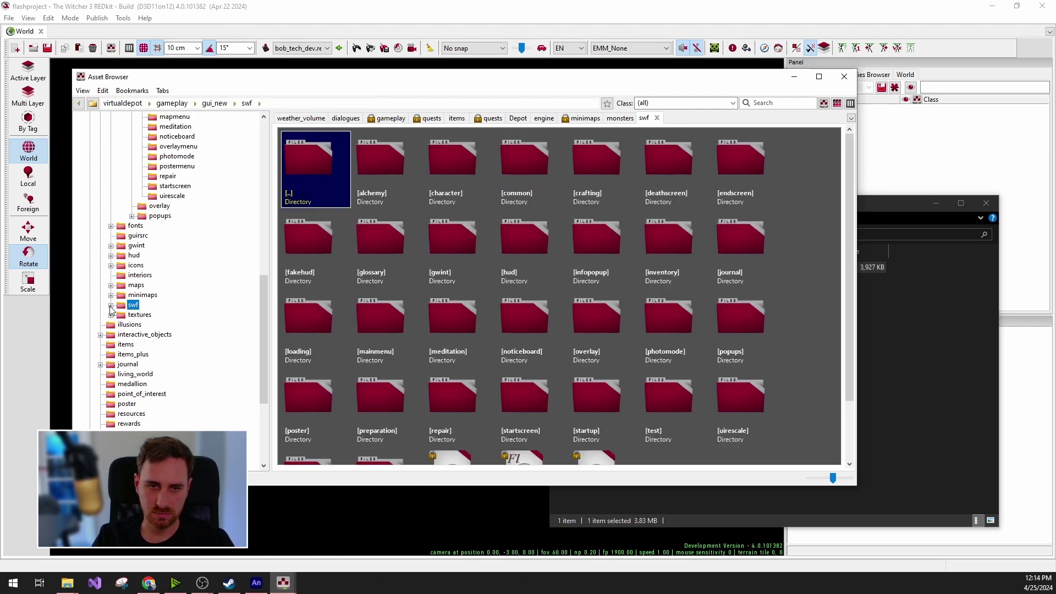
pyautogui.click(111, 305)
pyautogui.scroll(1, 193, 325)
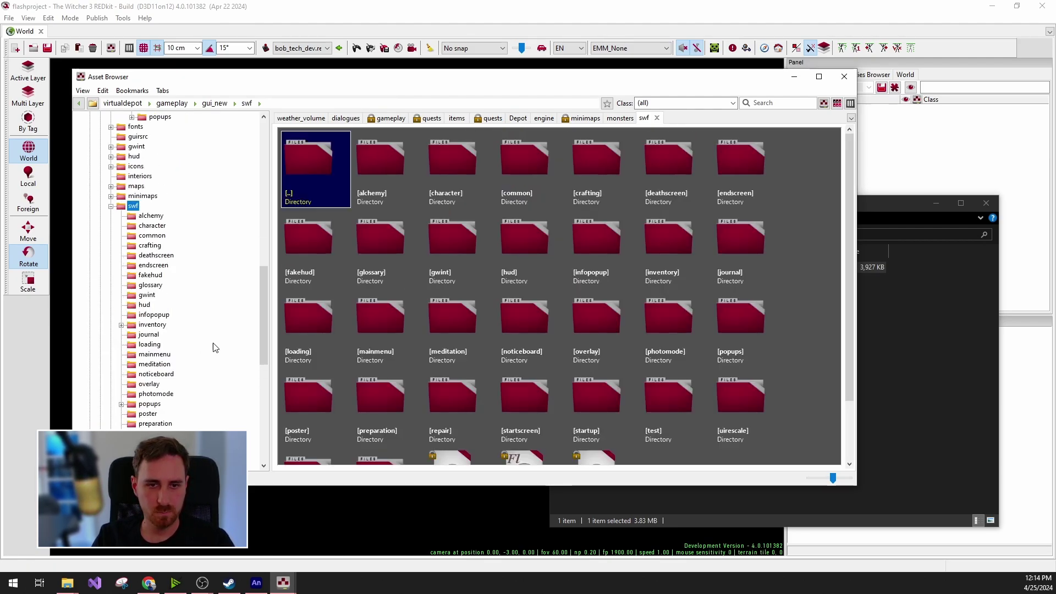
pyautogui.scroll(-2, 209, 341)
pyautogui.scroll(1, 198, 330)
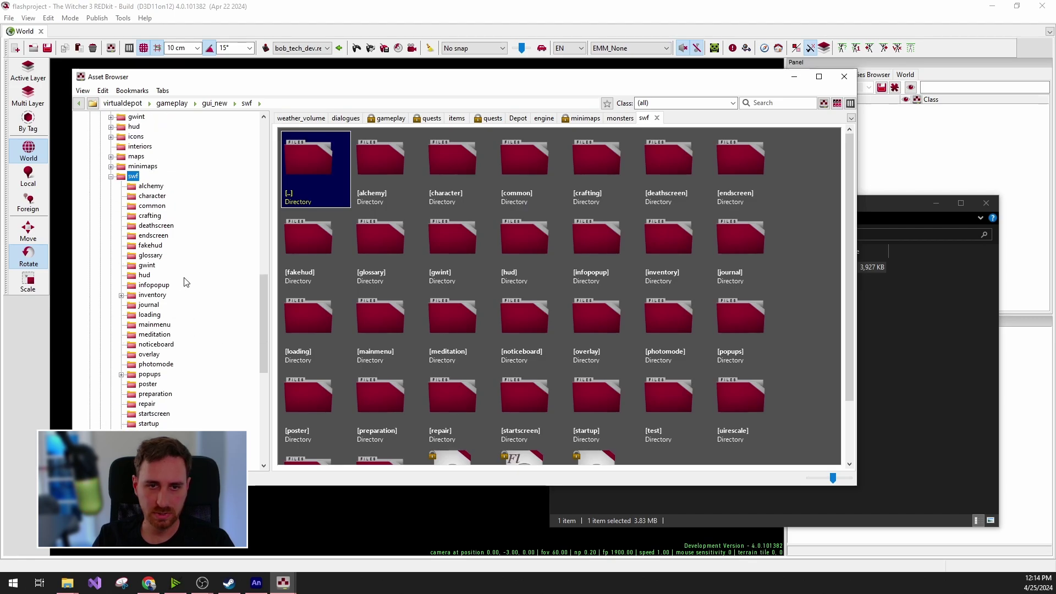
pyautogui.click(150, 255)
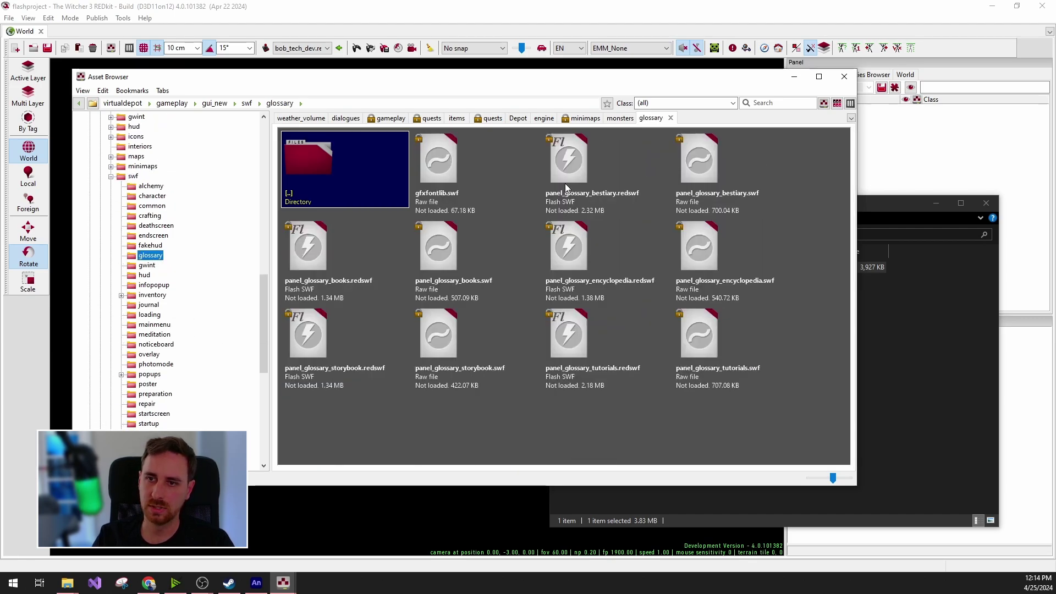
# - Check out panel_glossary_bestiary.swf and panel_glossary_bestiary.redswf
pyautogui.rightClick(711, 164)
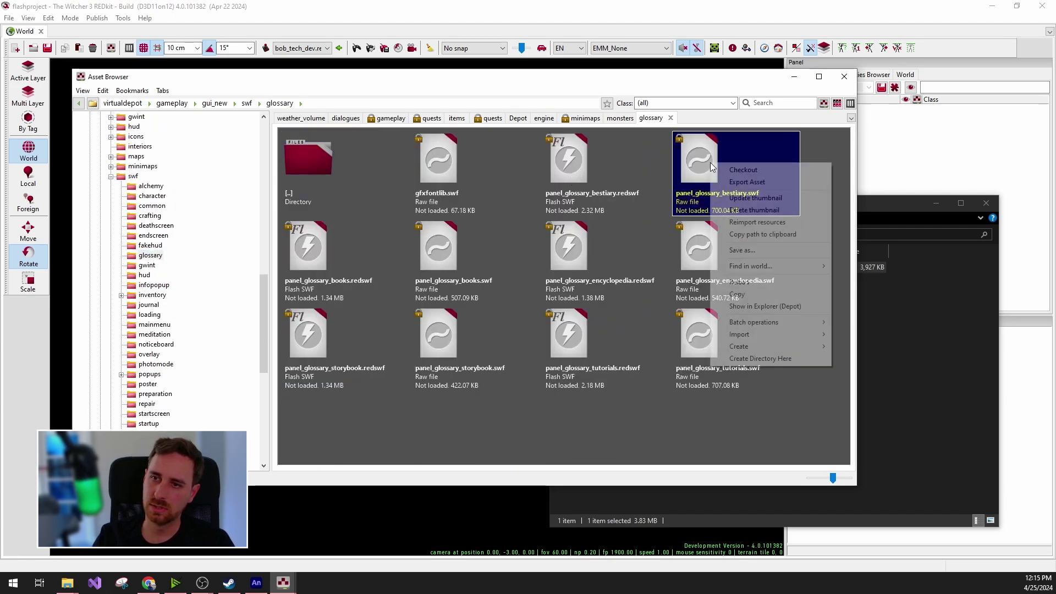
pyautogui.click(748, 170)
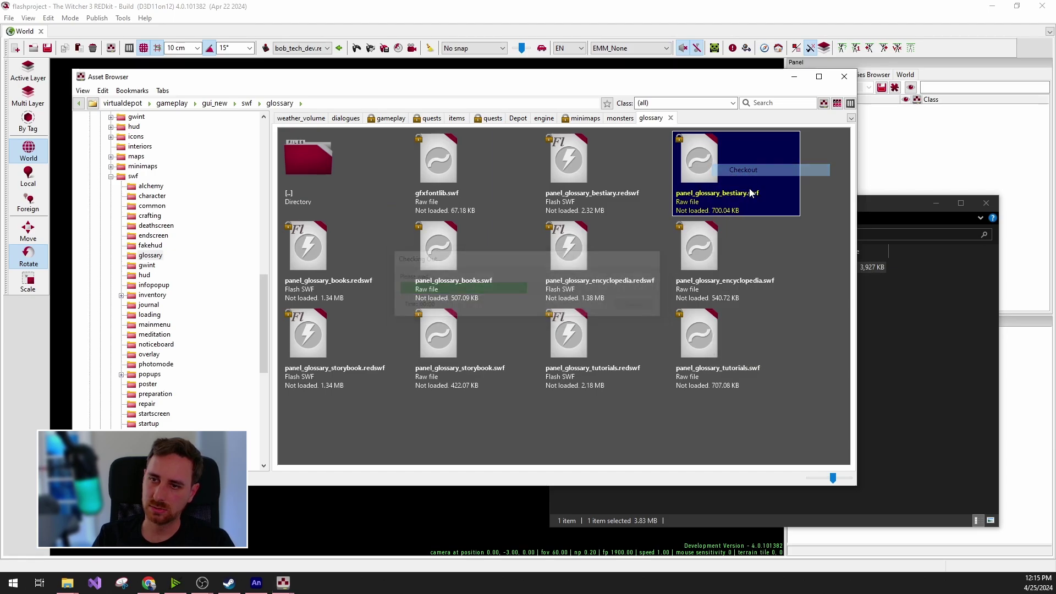
pyautogui.rightClick(573, 159)
pyautogui.click(604, 162)
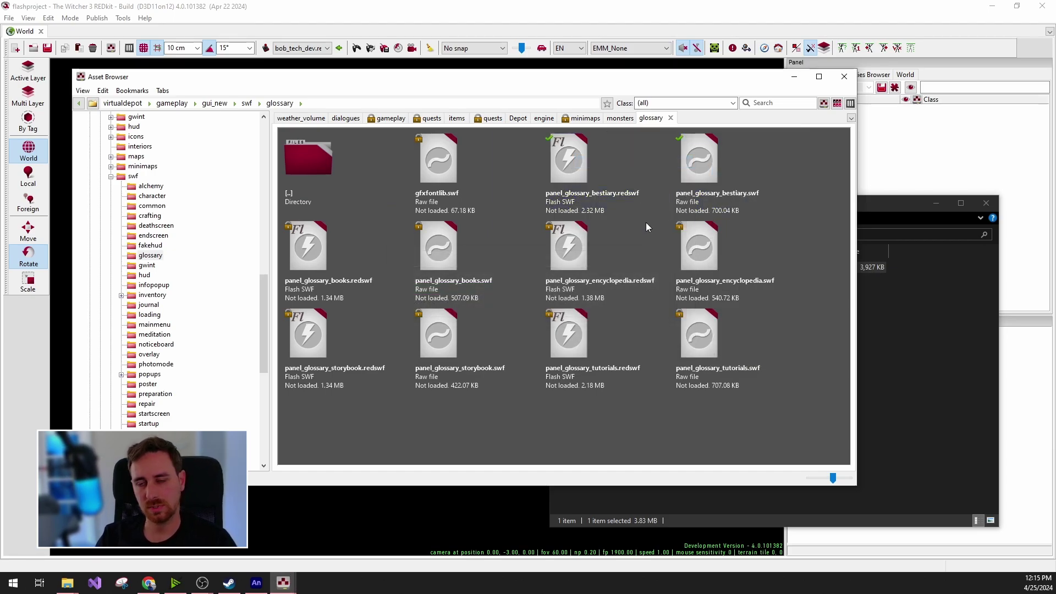
# - Open panel_glossary_bestiary.fla in Animate from the glossary Explorer window
pyautogui.click(925, 324)
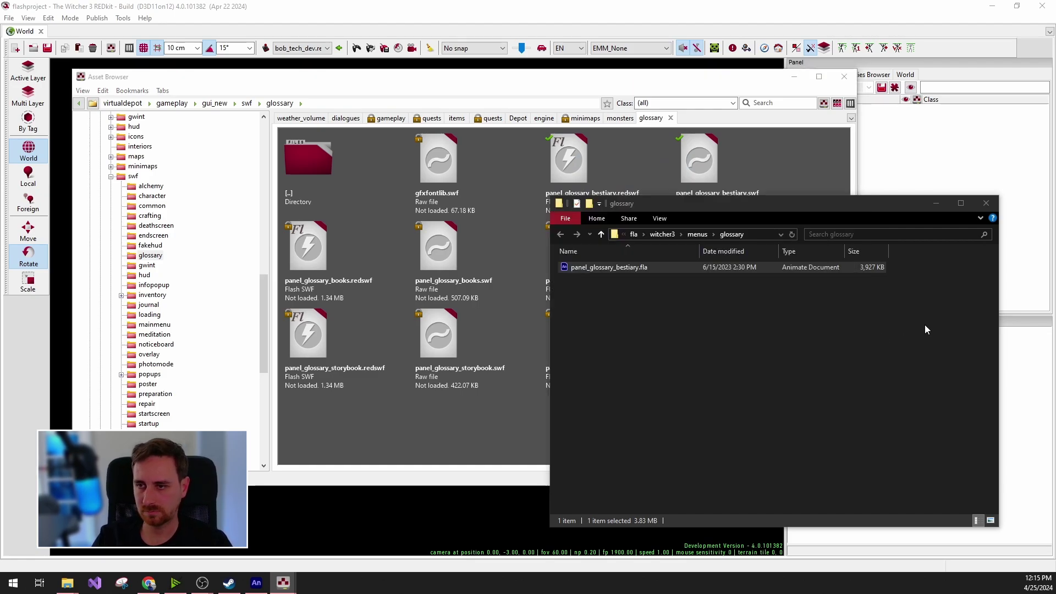
pyautogui.moveTo(870, 207); pyautogui.dragTo(796, 182)
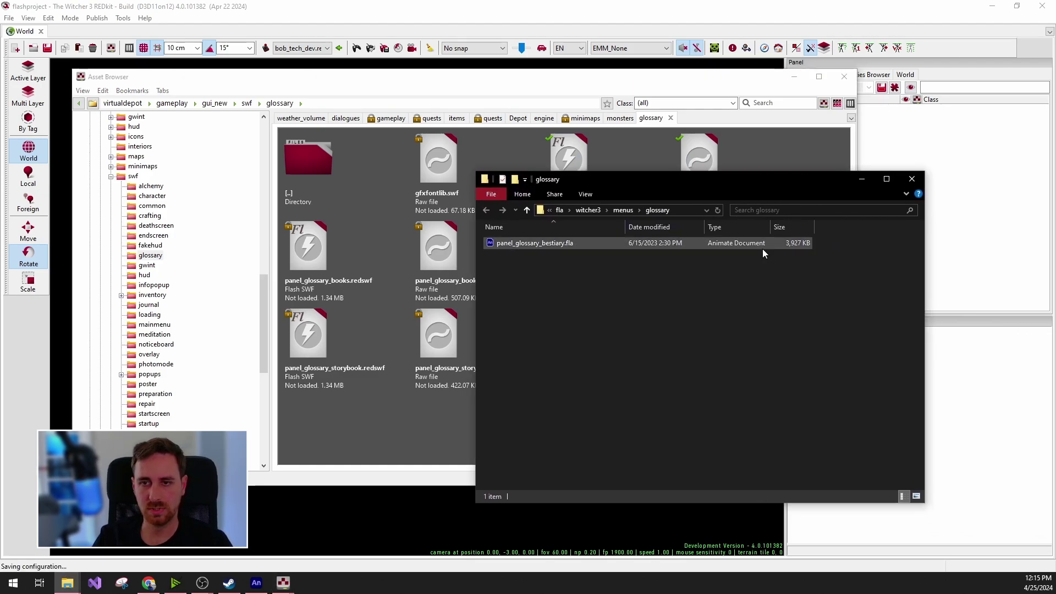
pyautogui.doubleClick(531, 243)
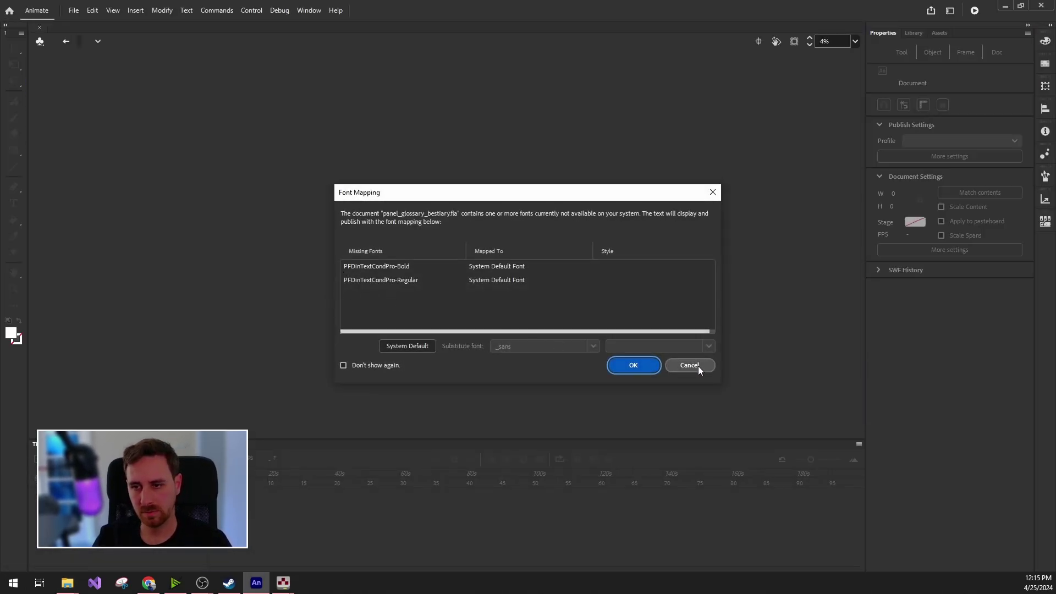
# - Dismiss the missing-font warning and fit the whole stage in view
pyautogui.click(696, 365)
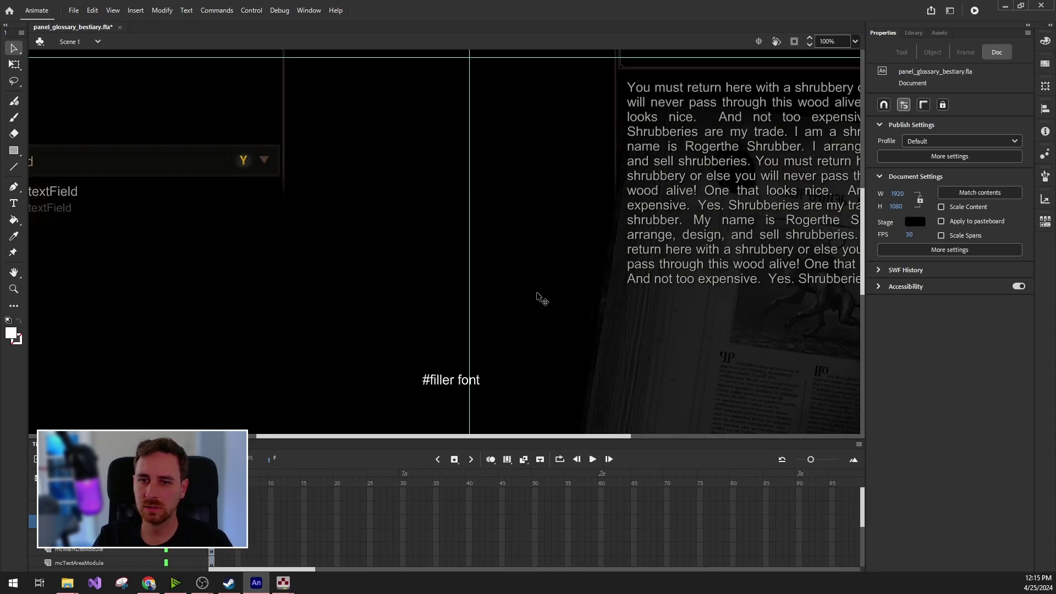
pyautogui.hotkey('ctrl', '2')
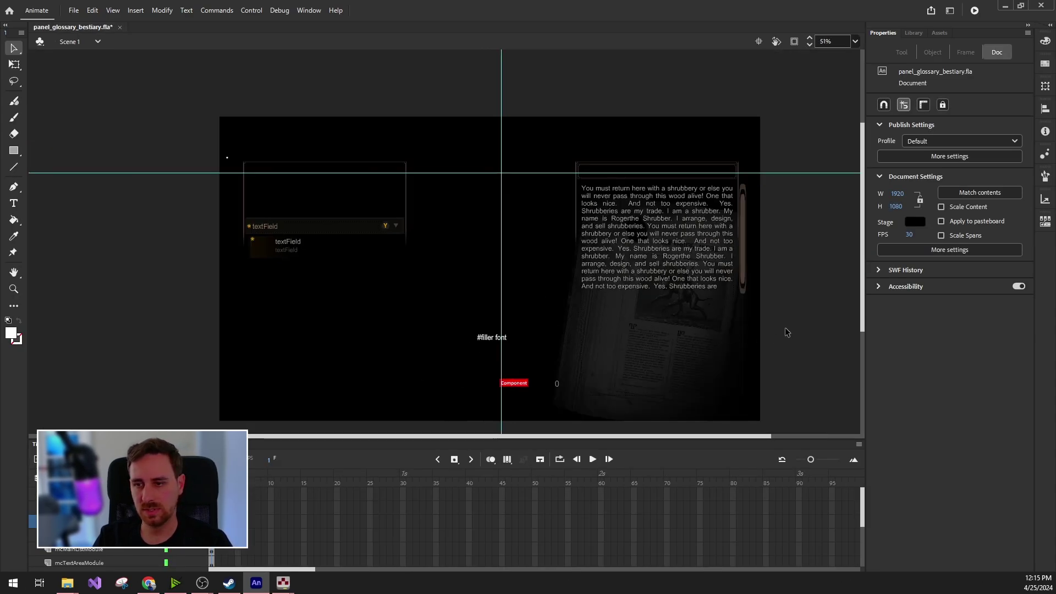
pyautogui.scroll(-2, 803, 287)
pyautogui.scroll(2, 804, 287)
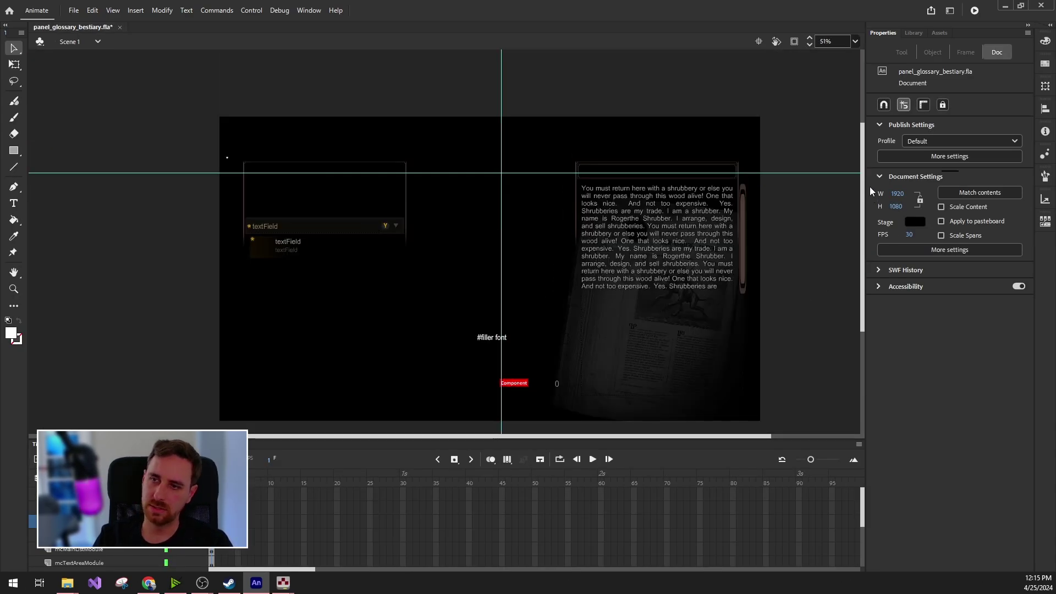
pyautogui.moveTo(861, 185); pyautogui.dragTo(862, 194)
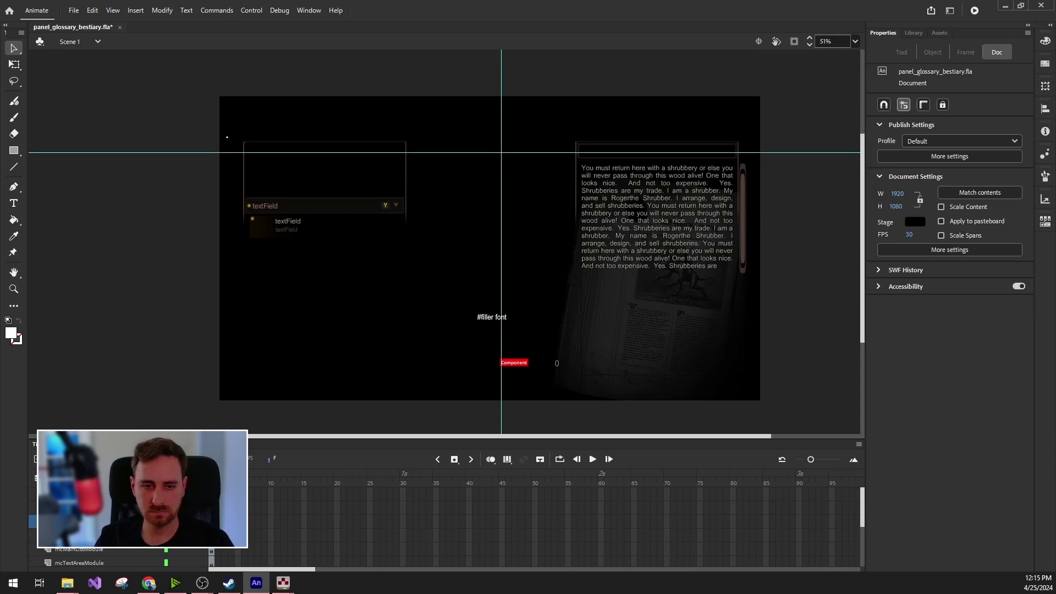
# - Select the textured background bitmap of the bestiary panel
pyautogui.click(588, 381)
pyautogui.click(592, 386)
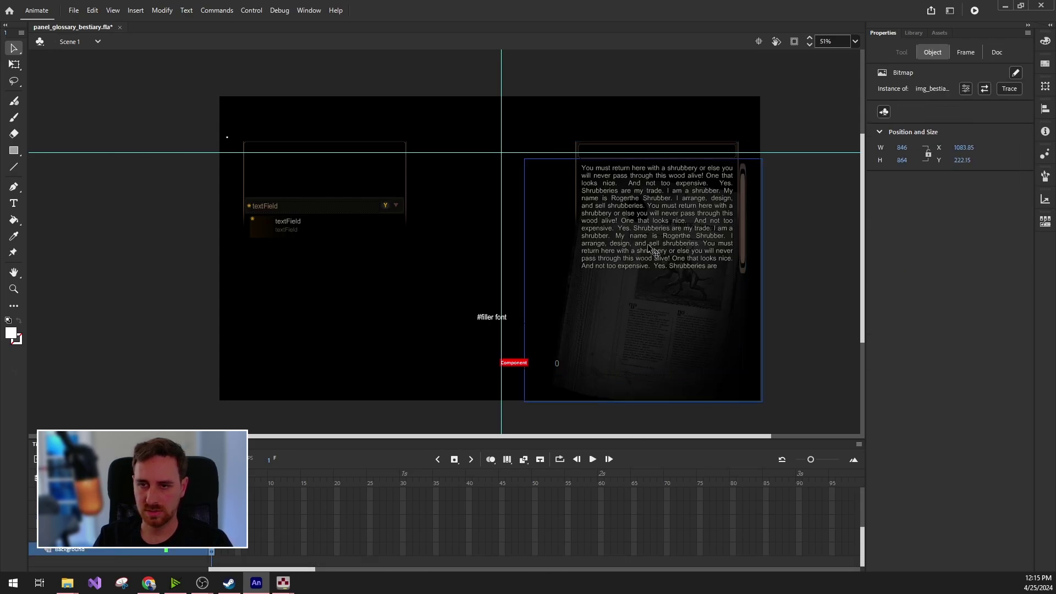
pyautogui.click(328, 182)
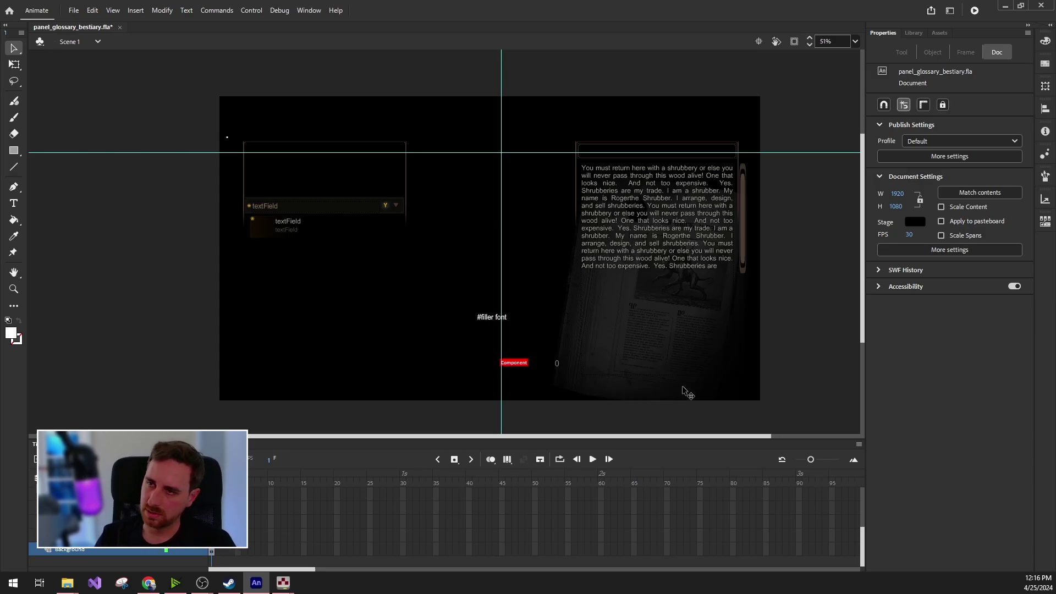
pyautogui.click(586, 387)
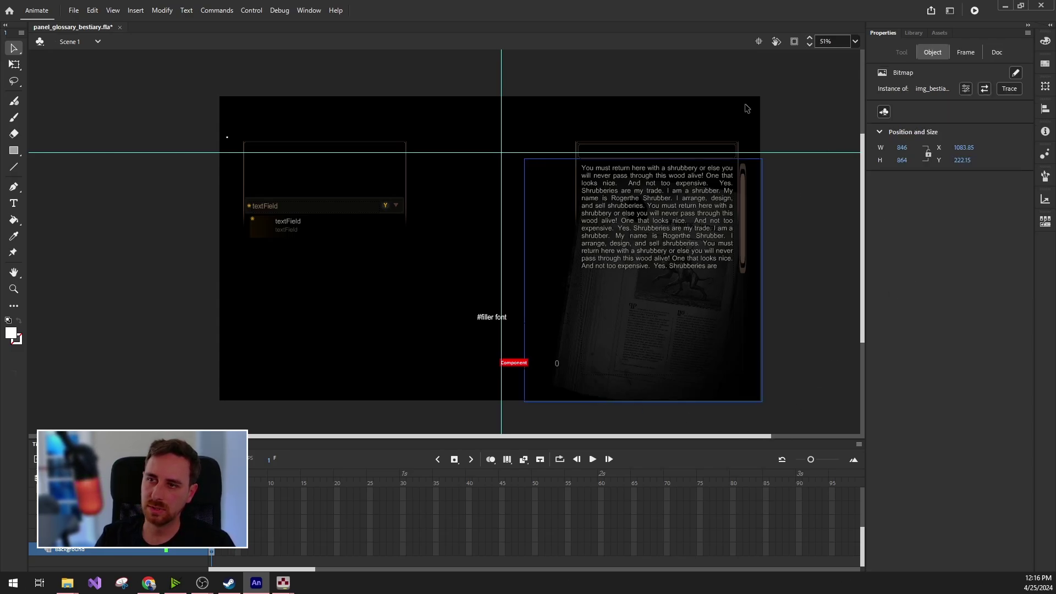
# - Swap the background bitmap for modelHolder.png from the GRAPHICS images
pyautogui.click(984, 89)
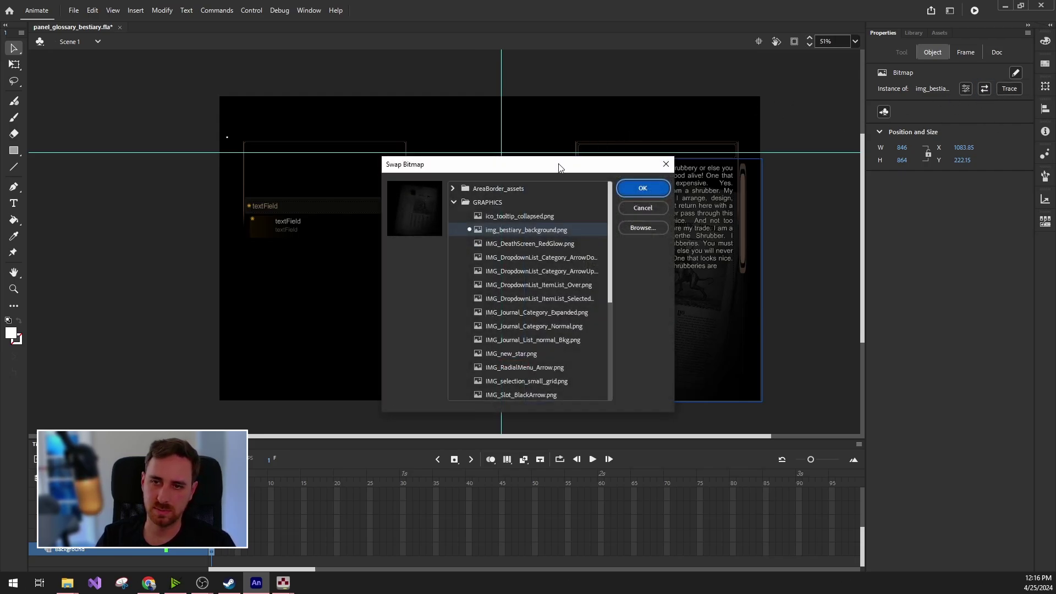
pyautogui.moveTo(558, 164); pyautogui.dragTo(401, 140)
pyautogui.scroll(-3, 357, 313)
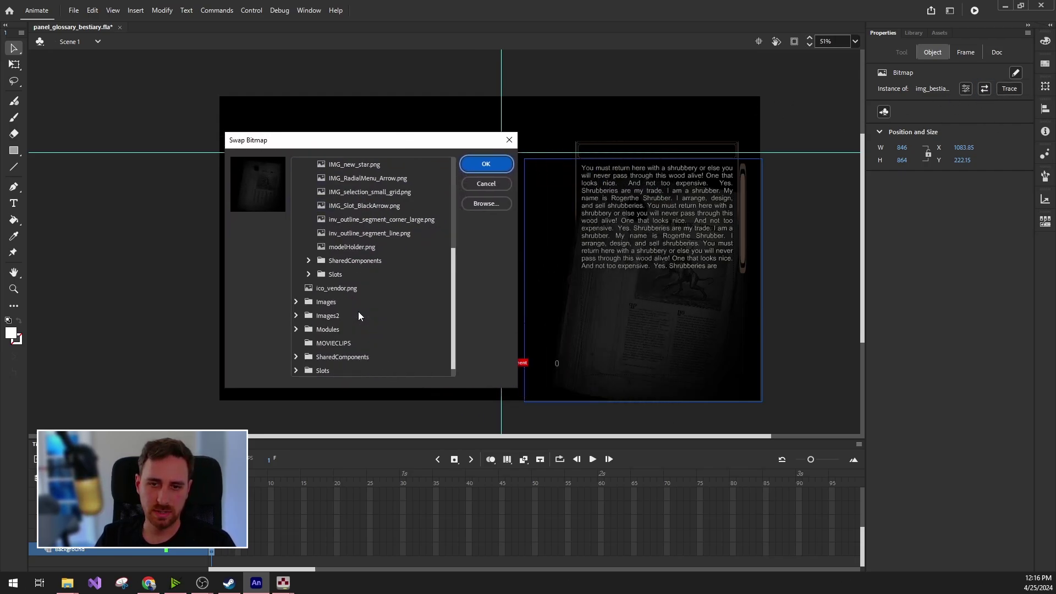
pyautogui.scroll(2, 360, 312)
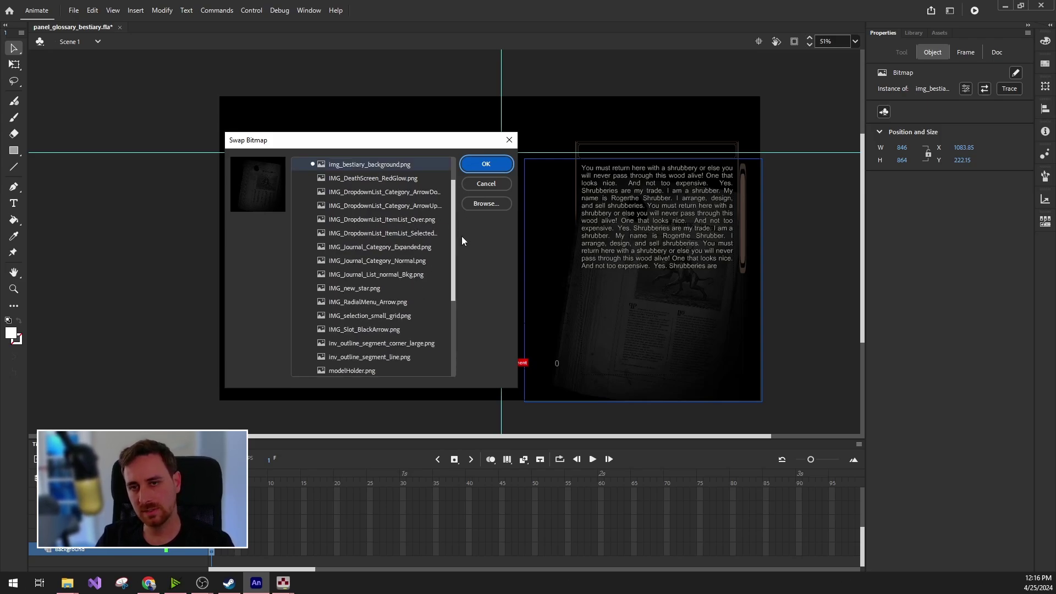
pyautogui.click(370, 191)
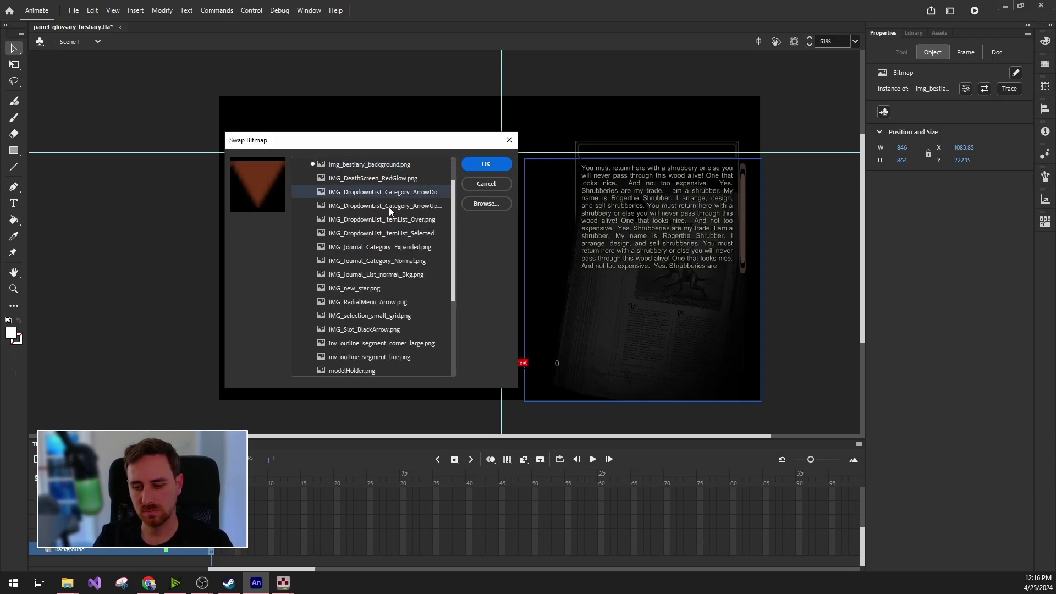
pyautogui.press('Down')
pyautogui.press('Down')
pyautogui.press('Down')
pyautogui.press('Down')
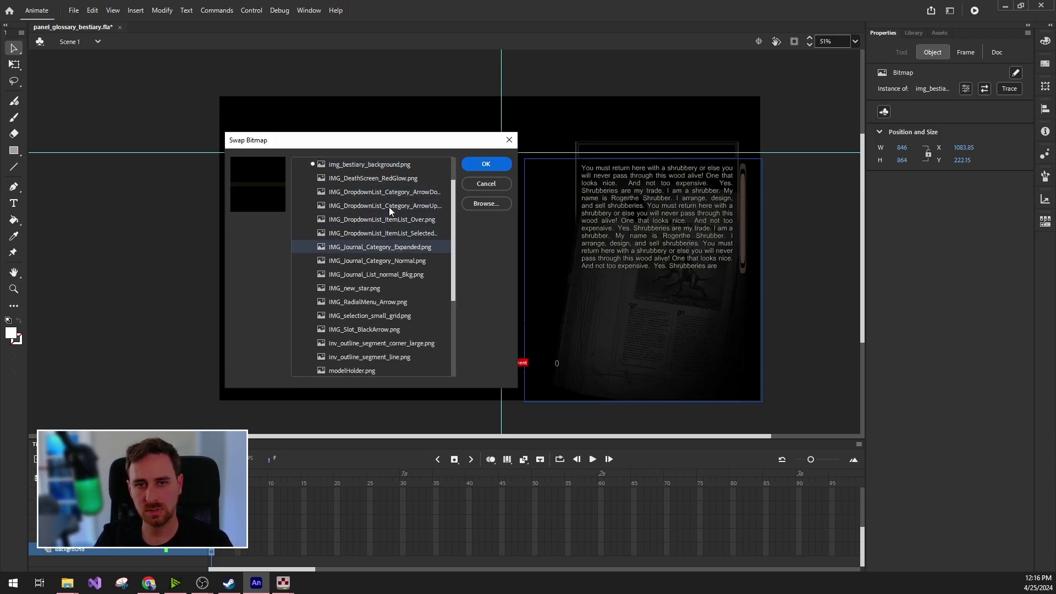
pyautogui.press('Down')
pyautogui.scroll(-2, 373, 282)
pyautogui.click(358, 285)
pyautogui.click(361, 273)
pyautogui.click(357, 283)
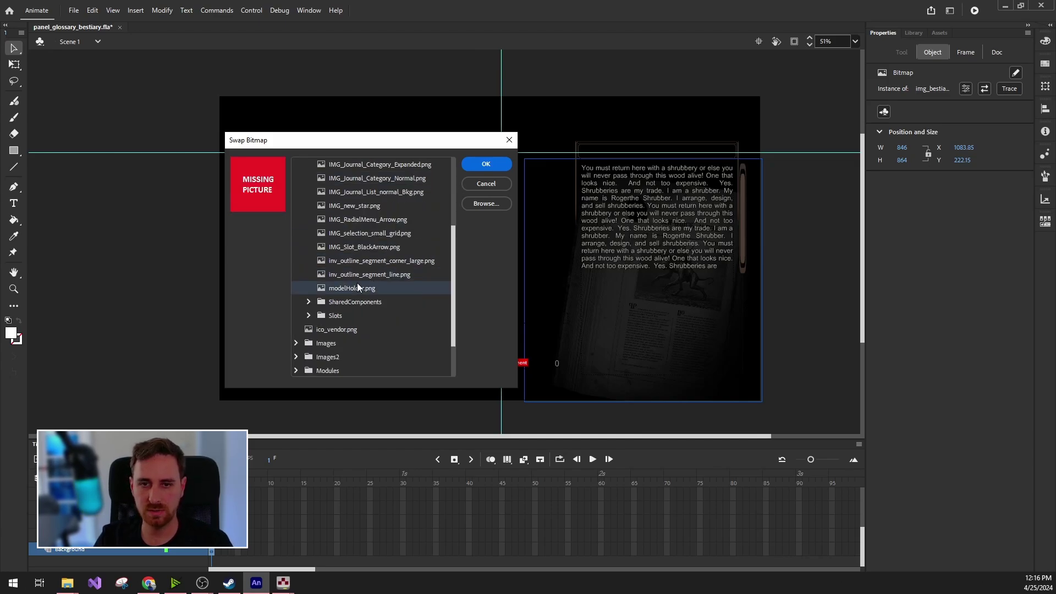
pyautogui.click(486, 164)
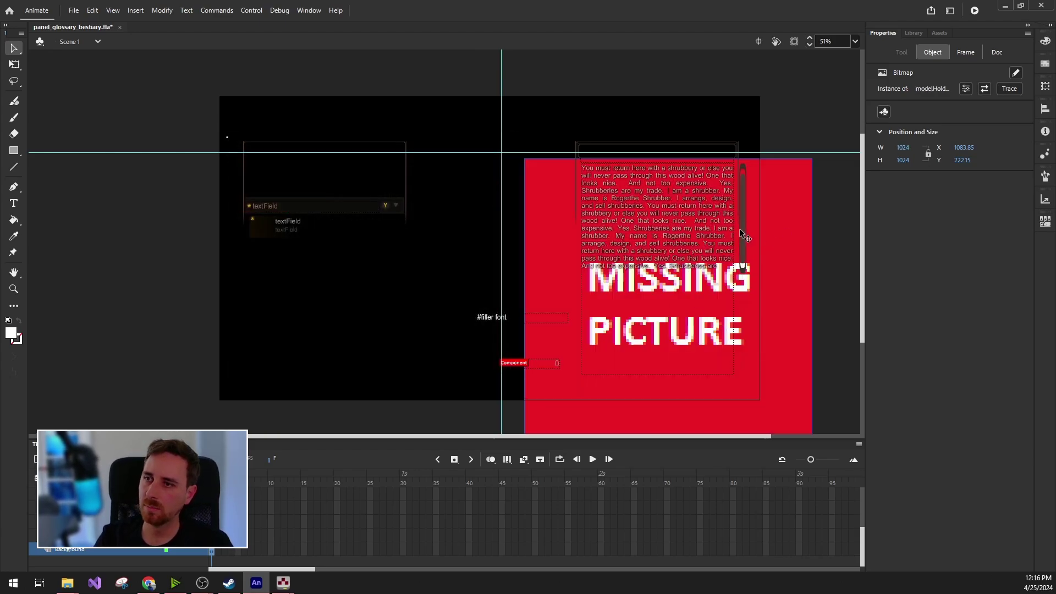
# - Show the document library and expand its GRAPHICS folder
pyautogui.click(947, 32)
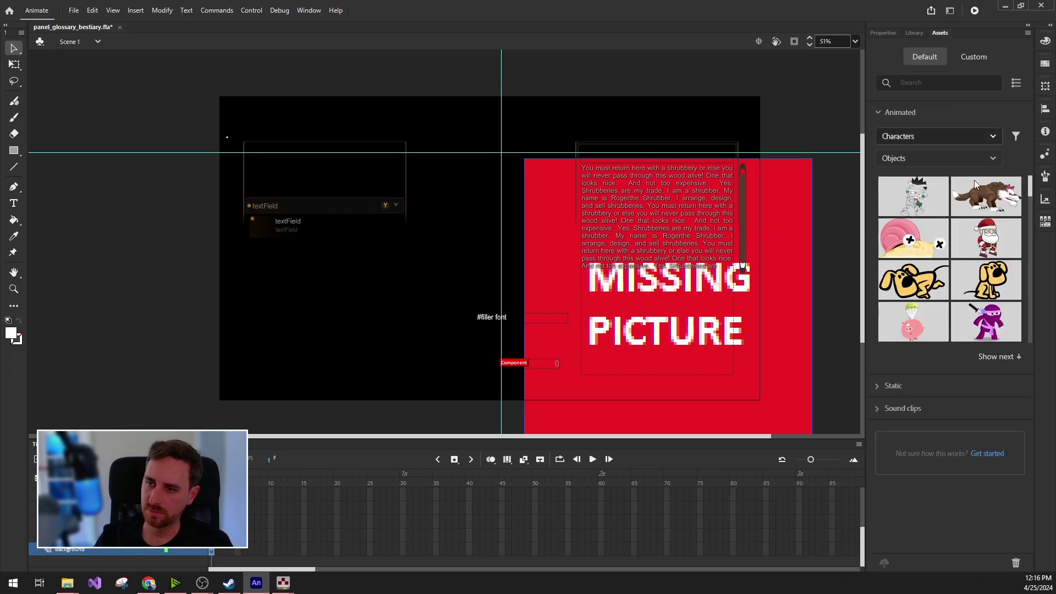
pyautogui.click(917, 34)
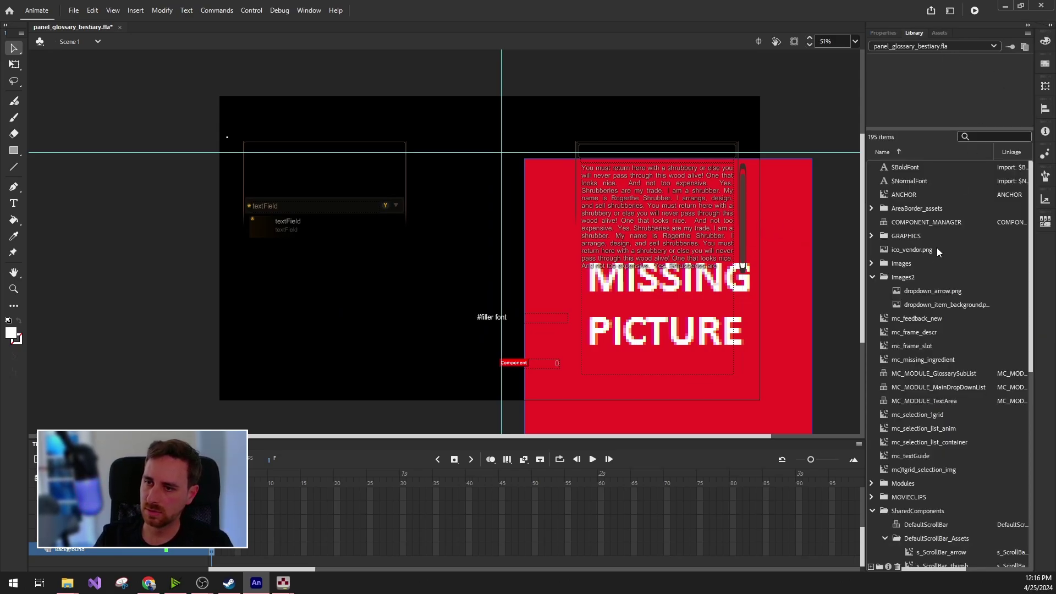
pyautogui.click(871, 235)
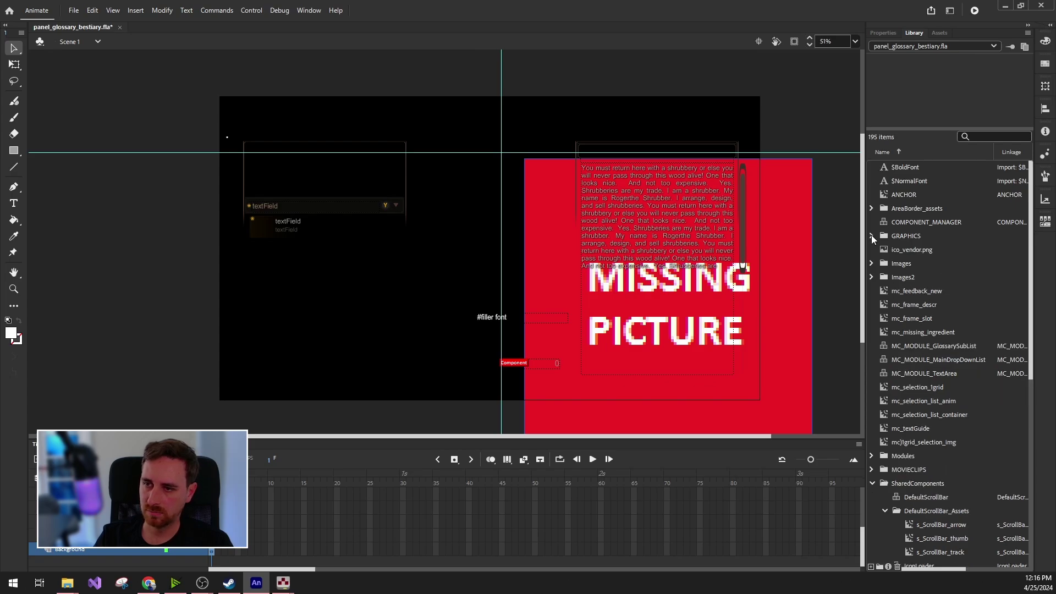
pyautogui.scroll(-3, 903, 414)
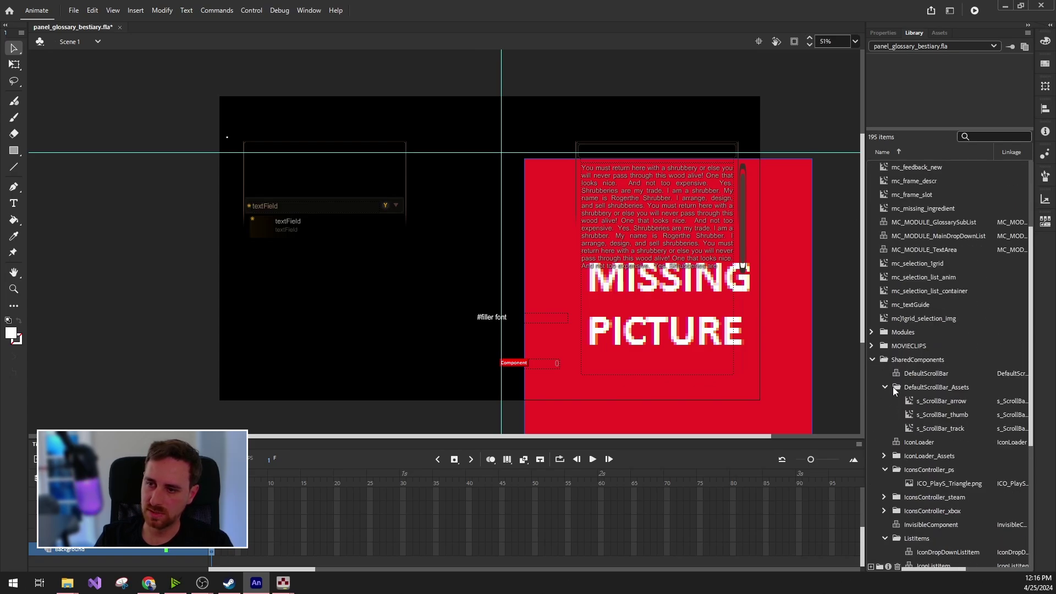
pyautogui.scroll(3, 892, 400)
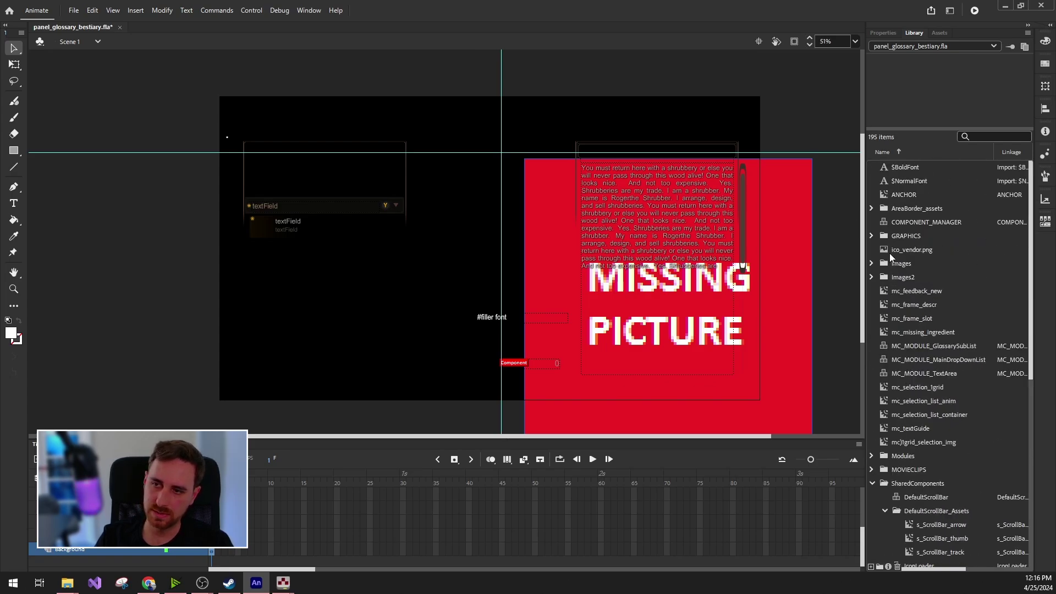
pyautogui.click(871, 235)
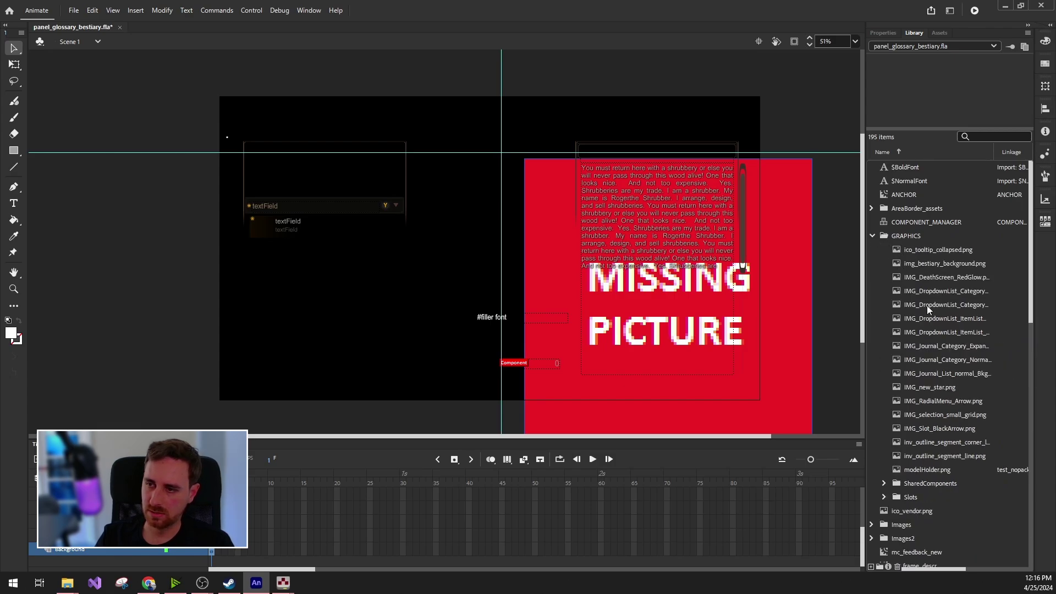
pyautogui.scroll(-1, 926, 306)
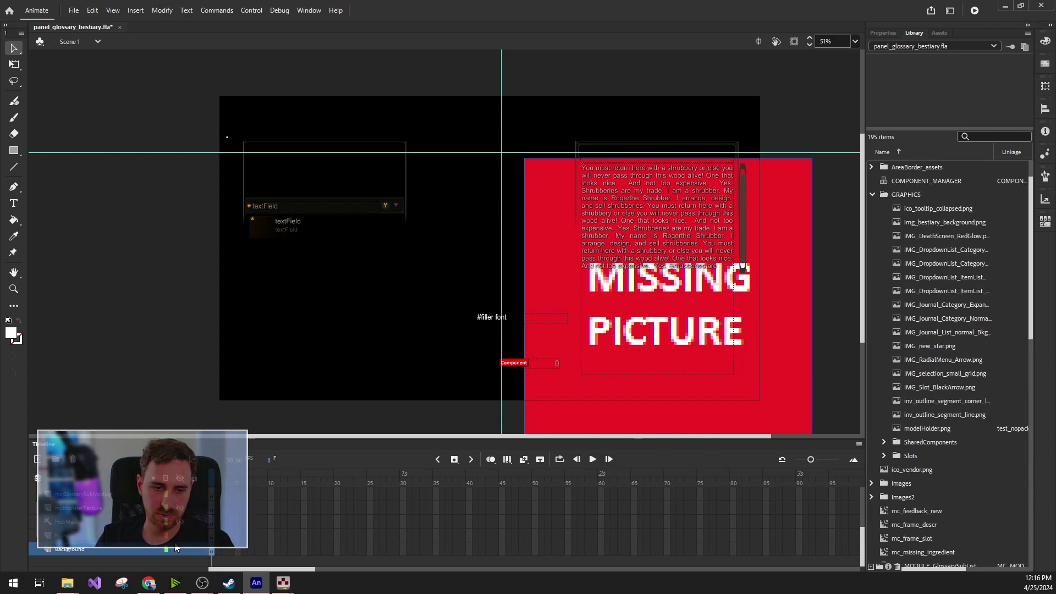
# - Import redkitimage.png from the Explorer assets folder into the library
pyautogui.moveTo(67, 582)
pyautogui.click(64, 546)
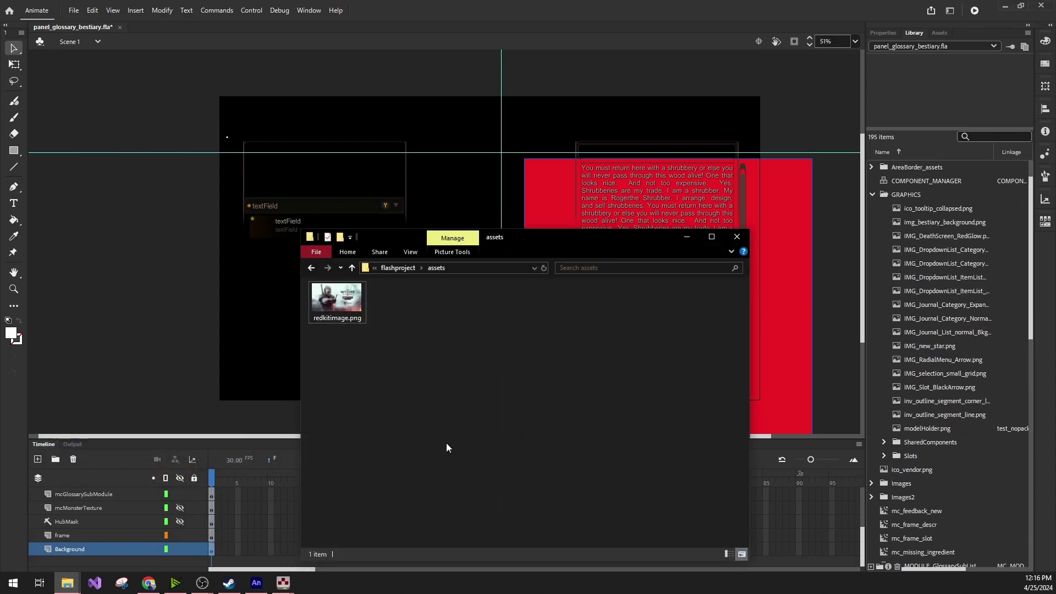
pyautogui.moveTo(531, 241); pyautogui.dragTo(512, 189)
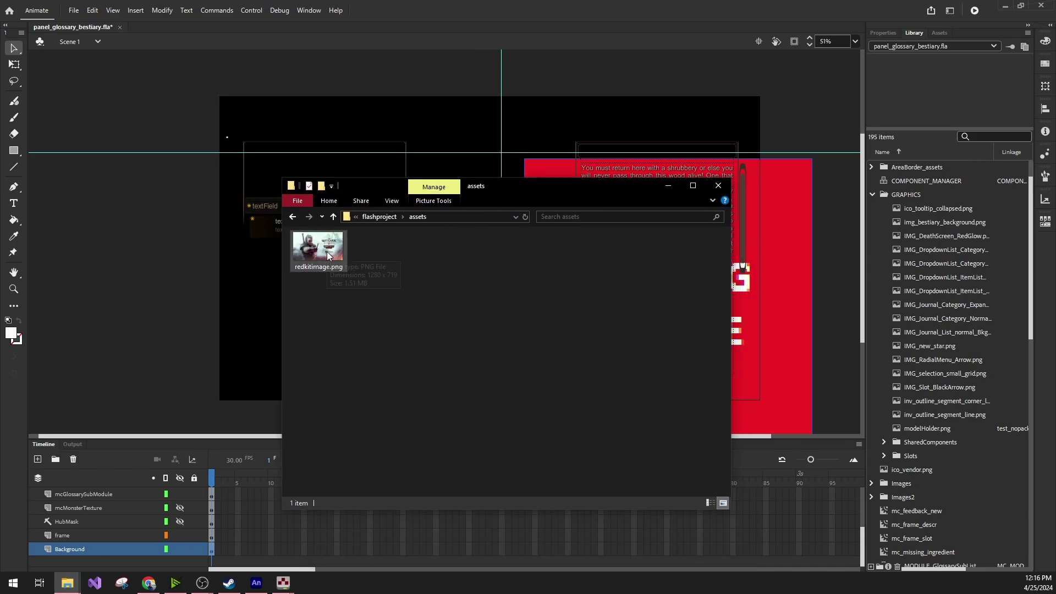
pyautogui.moveTo(317, 251); pyautogui.dragTo(908, 198)
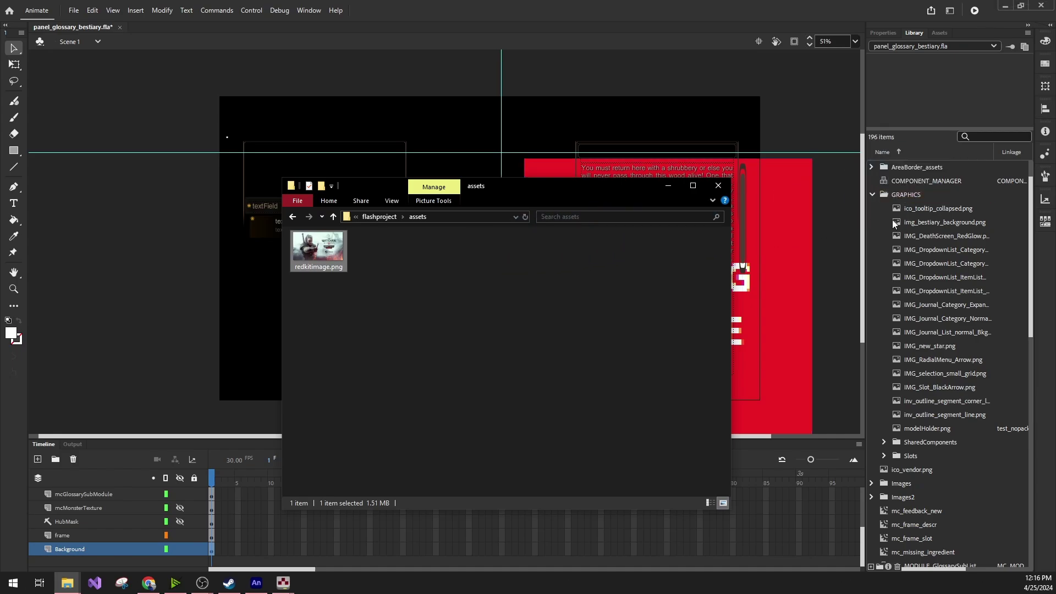
pyautogui.click(930, 444)
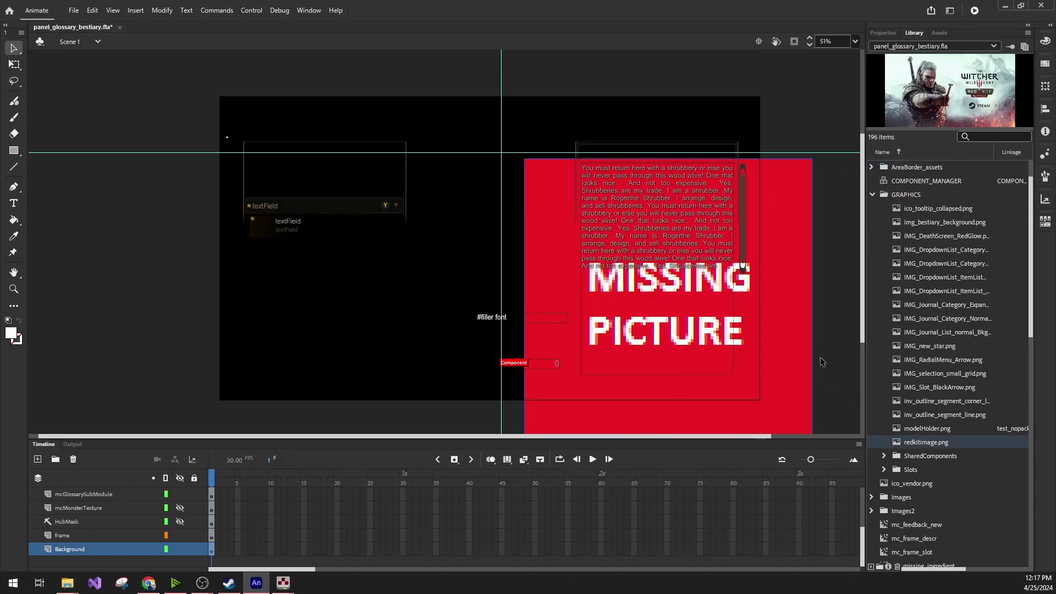
# - Swap the background bitmap for redkitimage.png
pyautogui.click(883, 34)
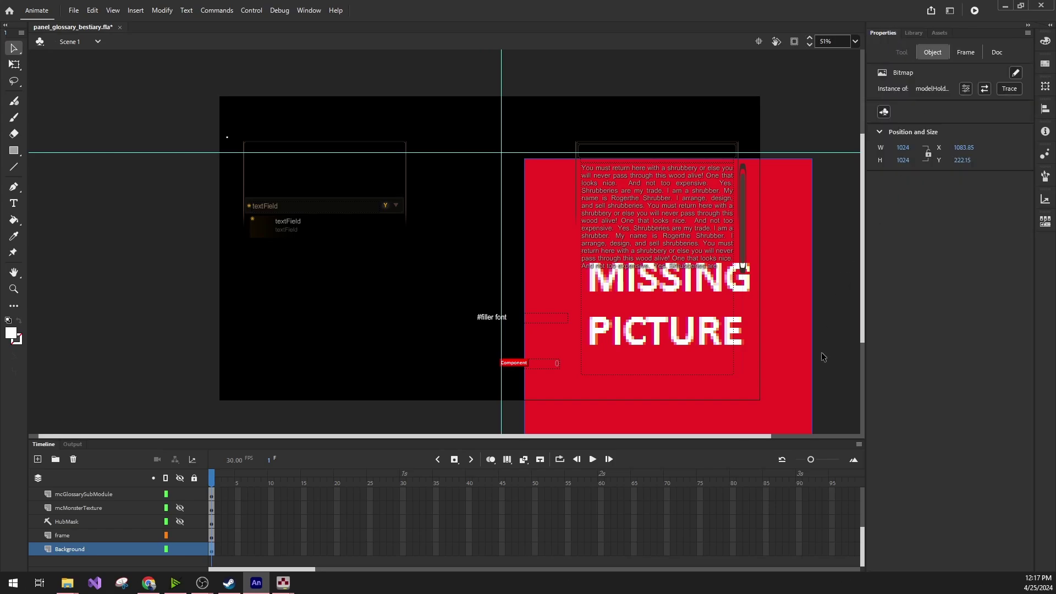
pyautogui.click(985, 89)
pyautogui.scroll(-3, 539, 368)
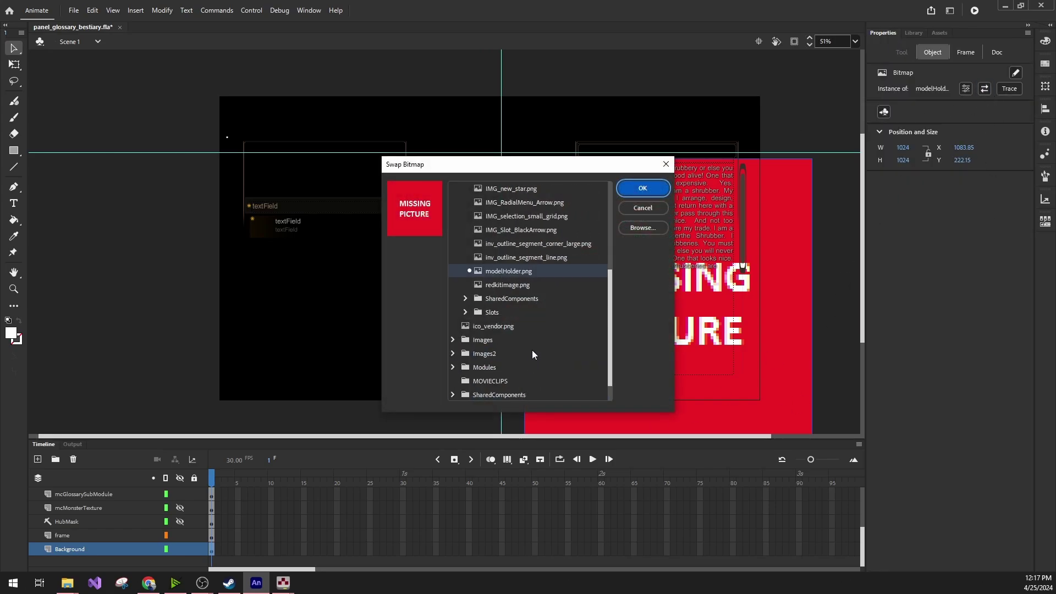
pyautogui.click(506, 285)
pyautogui.press('Return')
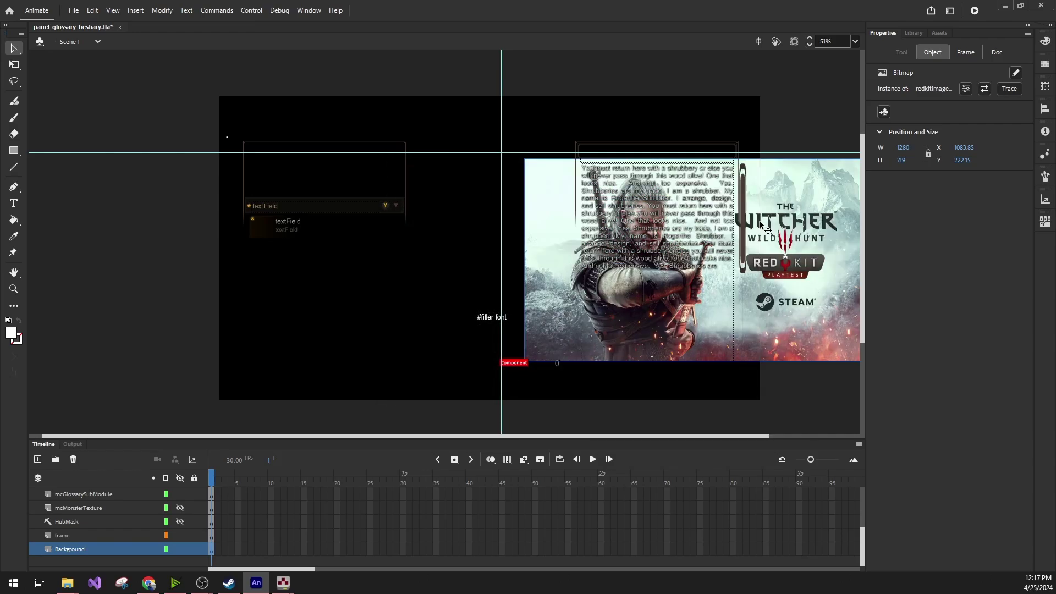
# - Move the REDkit image lower right and the text block lower left, then save
pyautogui.moveTo(822, 335); pyautogui.dragTo(699, 379)
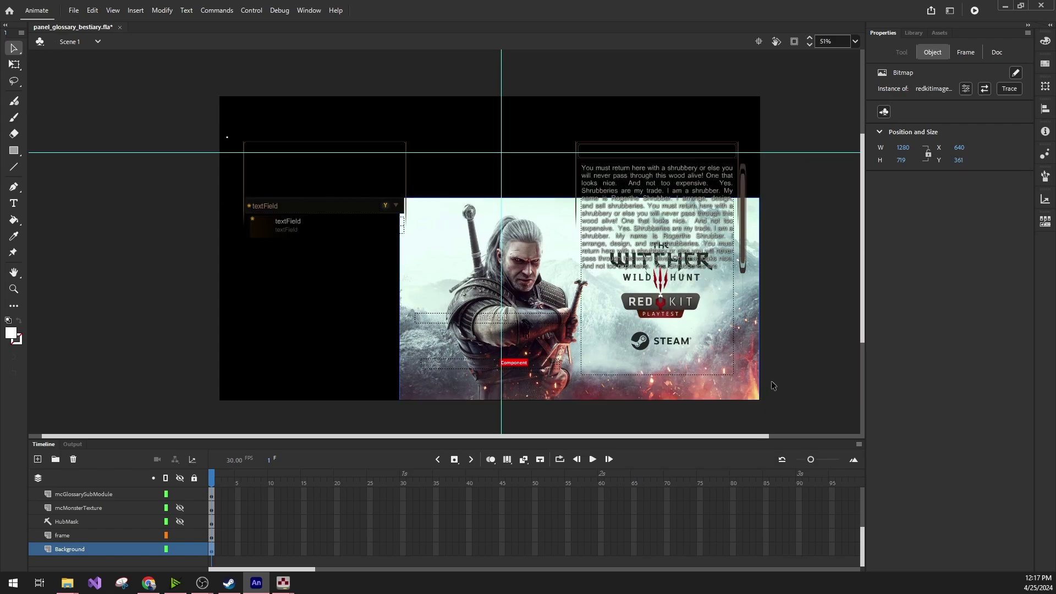
pyautogui.click(668, 173)
pyautogui.moveTo(632, 186); pyautogui.dragTo(288, 295)
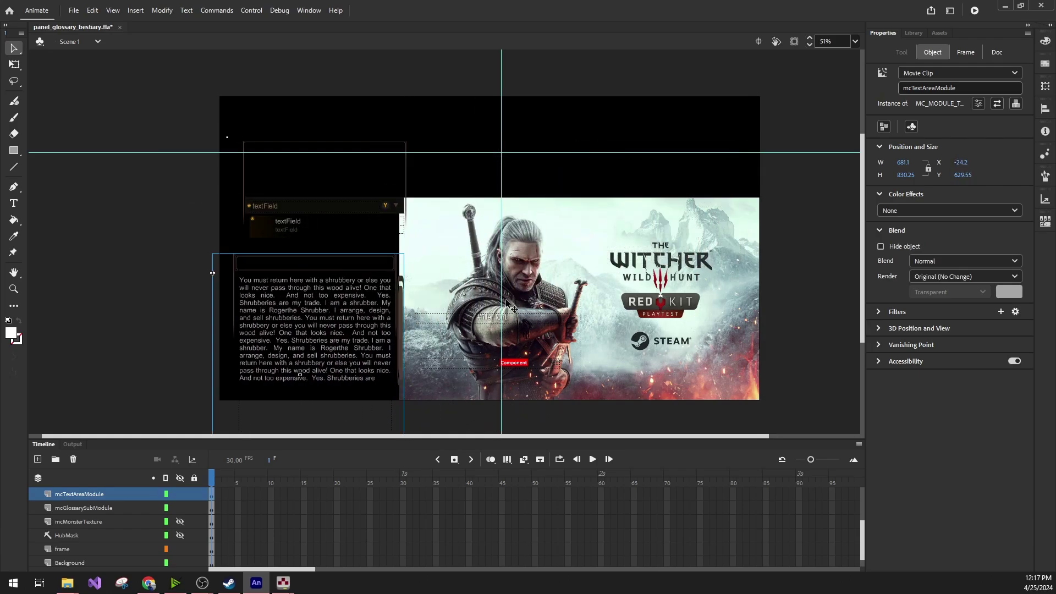
pyautogui.click(783, 123)
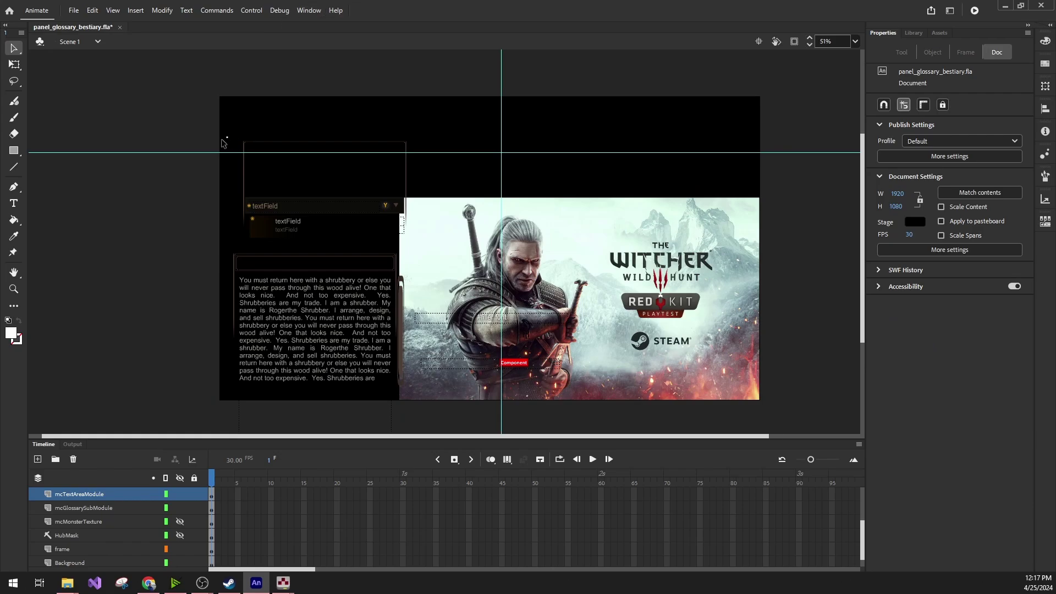
pyautogui.hotkey('ctrl', 's')
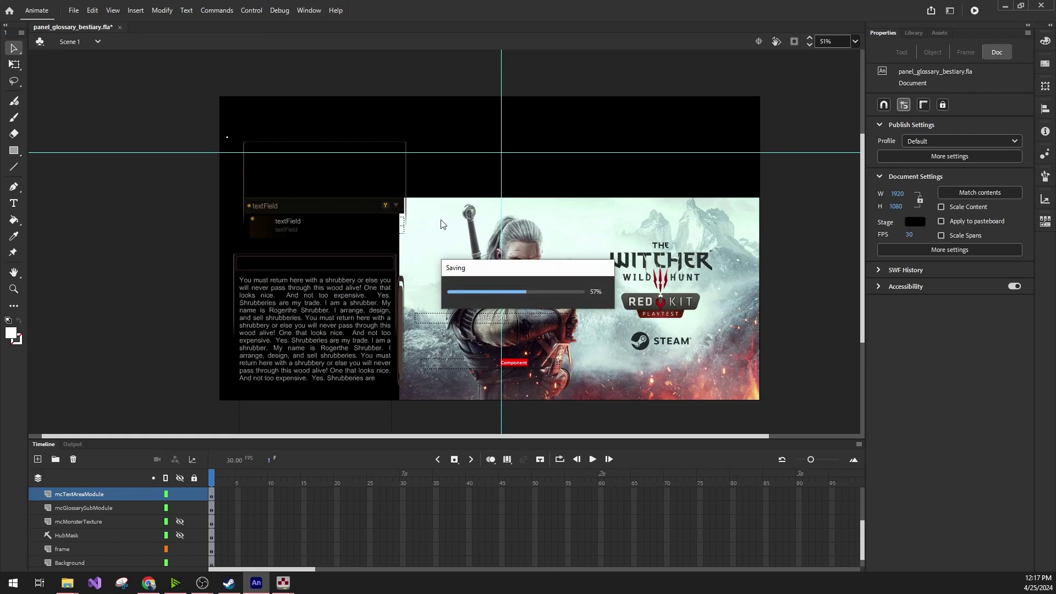
pyautogui.click(74, 12)
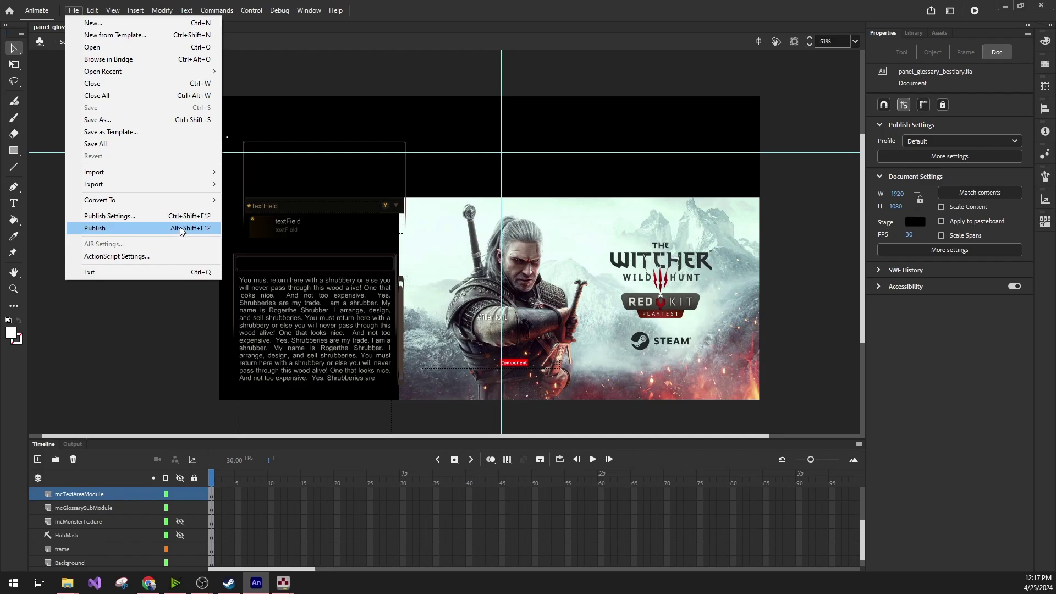
# - Open Publish Settings and review the SWF output path ../../../swf/glossary/panel_glossary_bestiary
pyautogui.click(112, 217)
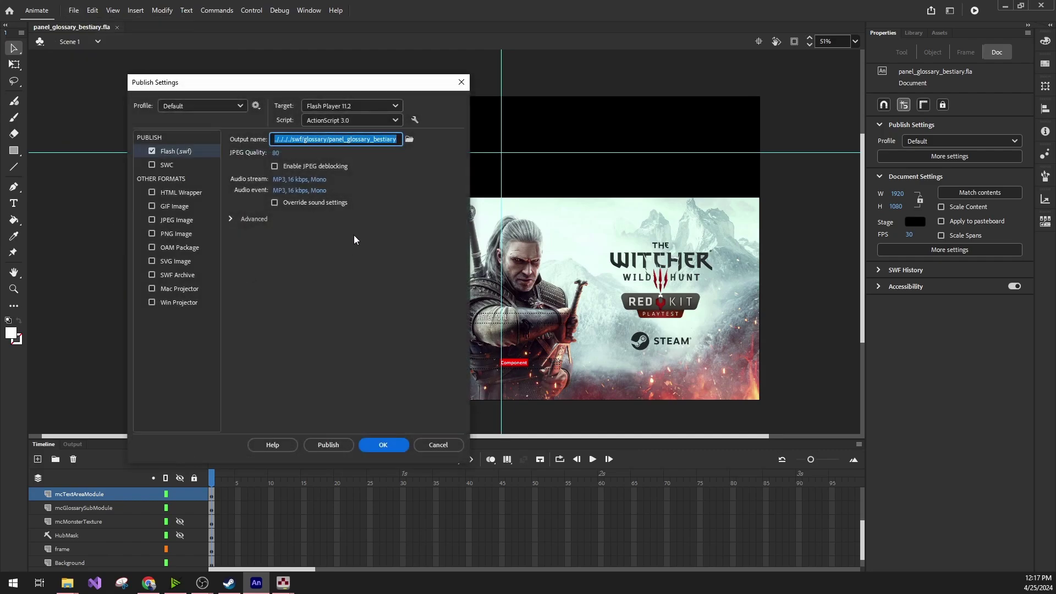
pyautogui.moveTo(337, 84); pyautogui.dragTo(344, 90)
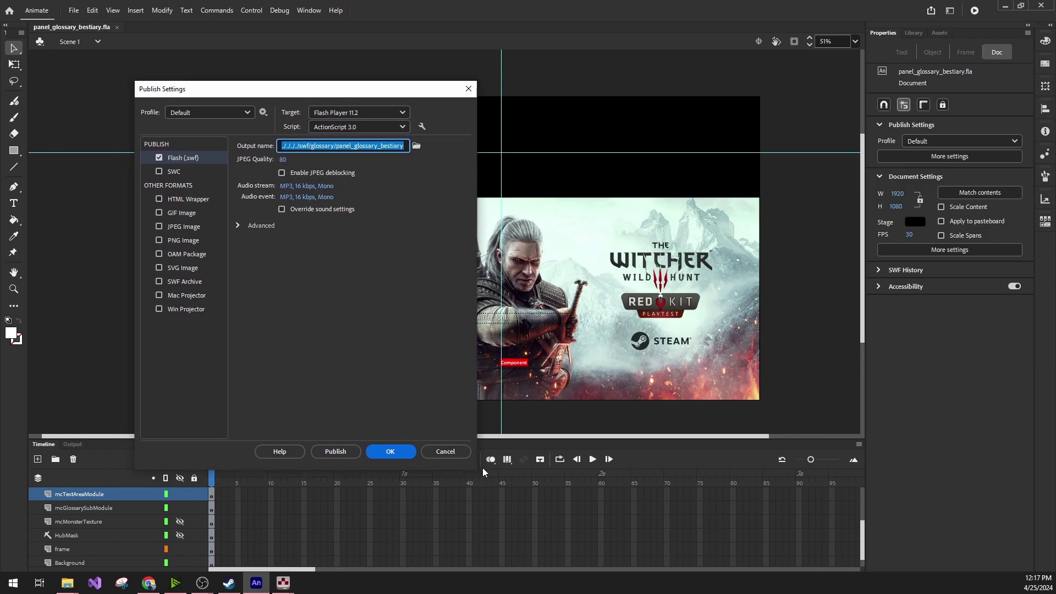
pyautogui.click(300, 145)
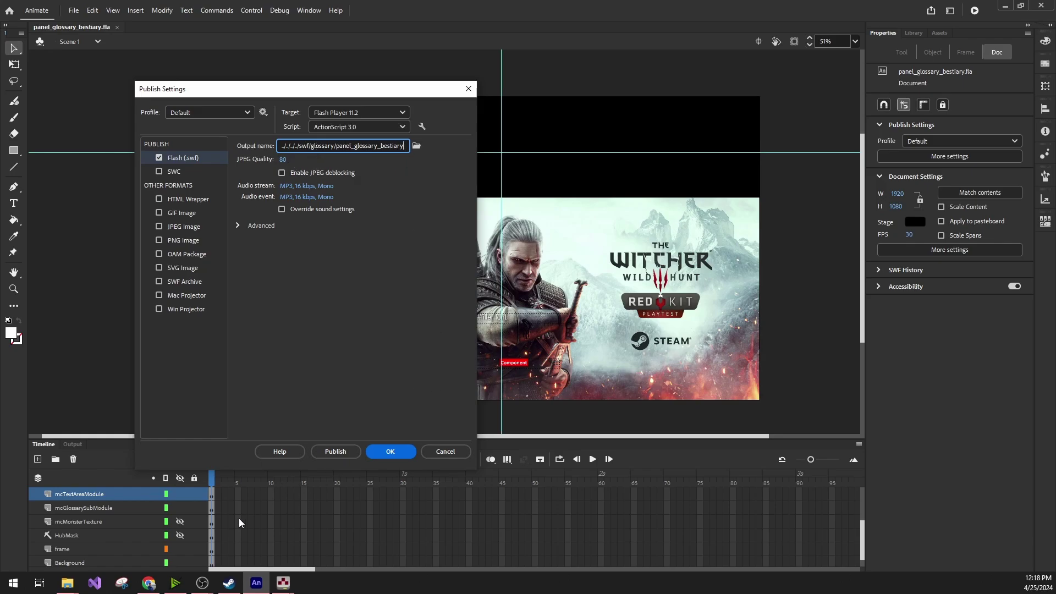
# - Bring up the REDkit Asset Browser and open the swf/glossary folder to check the SWF files
pyautogui.moveTo(285, 579)
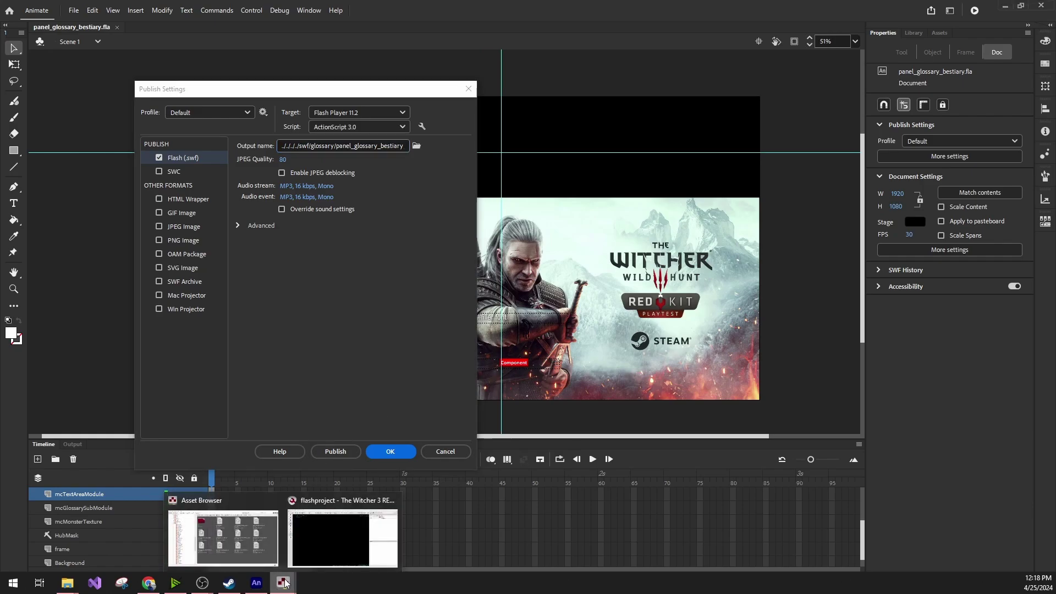
pyautogui.click(262, 557)
pyautogui.scroll(2, 164, 215)
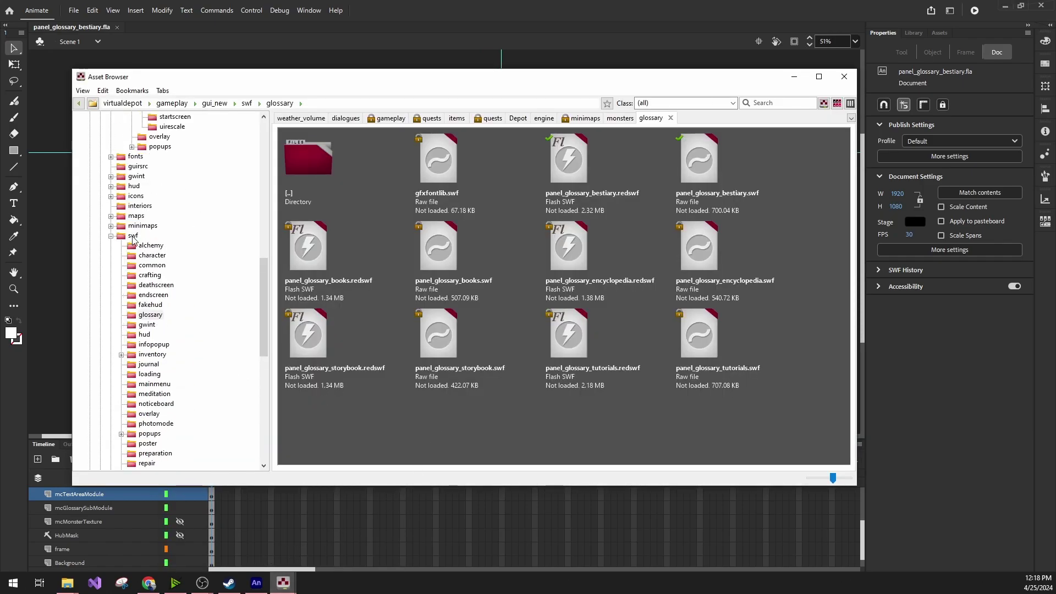
pyautogui.scroll(-1, 143, 249)
pyautogui.click(157, 286)
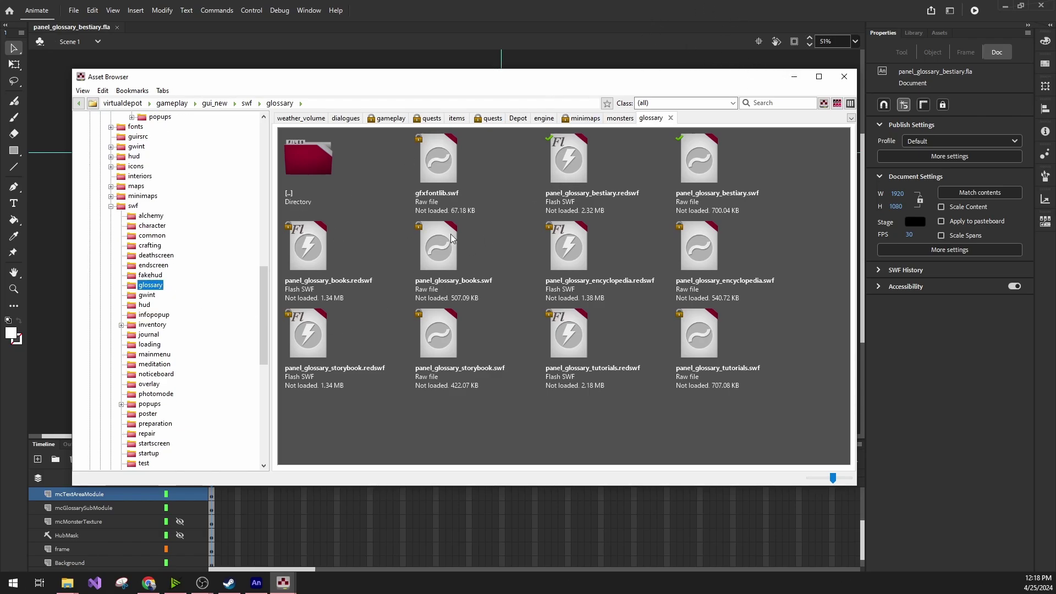
# - Collapse the fla folder and select gui_new/actionscript in the Asset Browser folder tree
pyautogui.moveTo(572, 79); pyautogui.dragTo(627, 145)
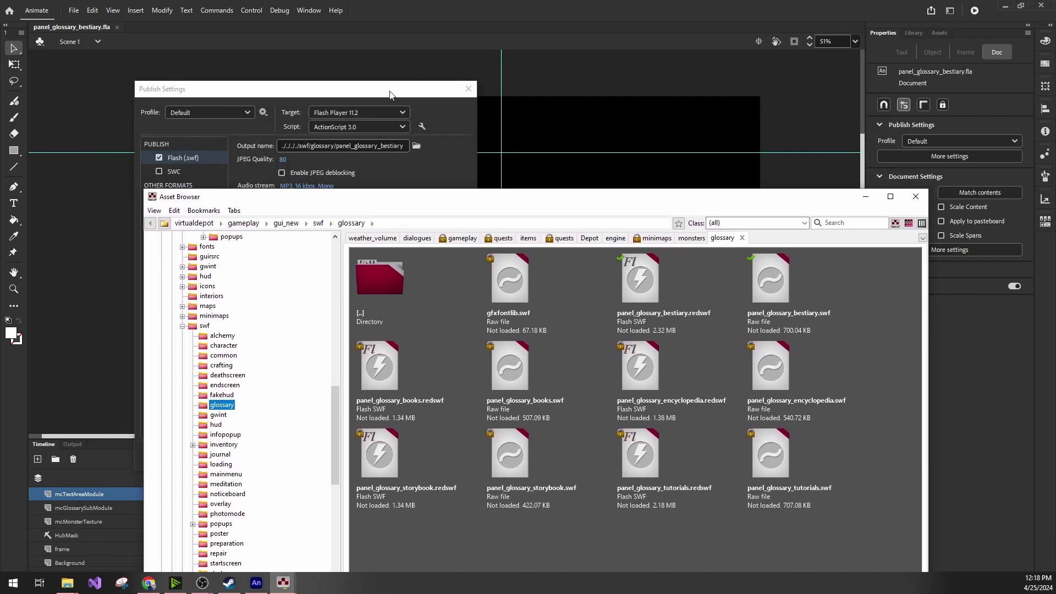
pyautogui.moveTo(392, 94); pyautogui.dragTo(440, 74)
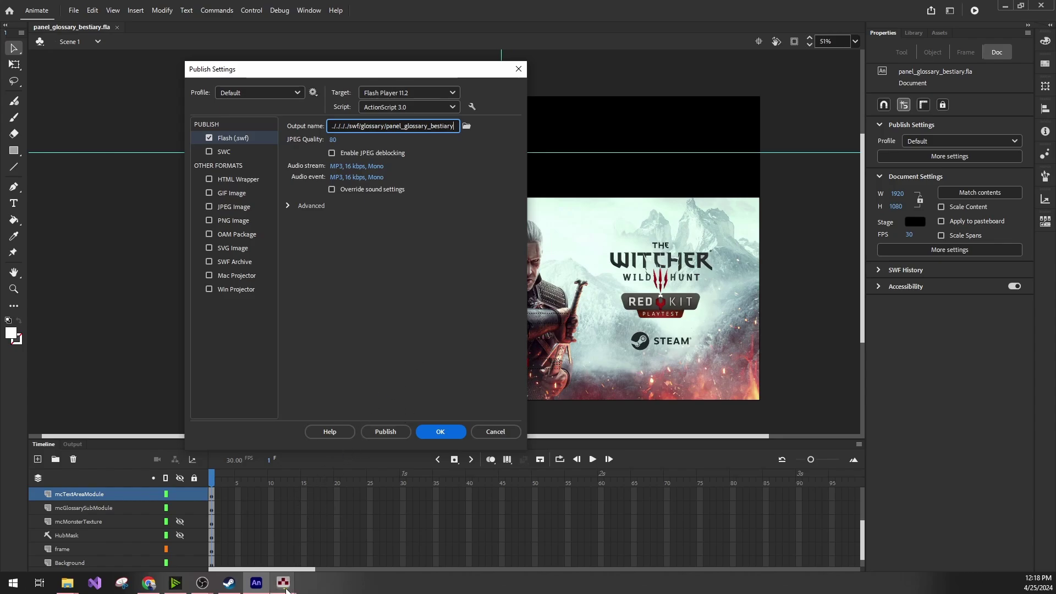
pyautogui.moveTo(283, 582)
pyautogui.click(260, 550)
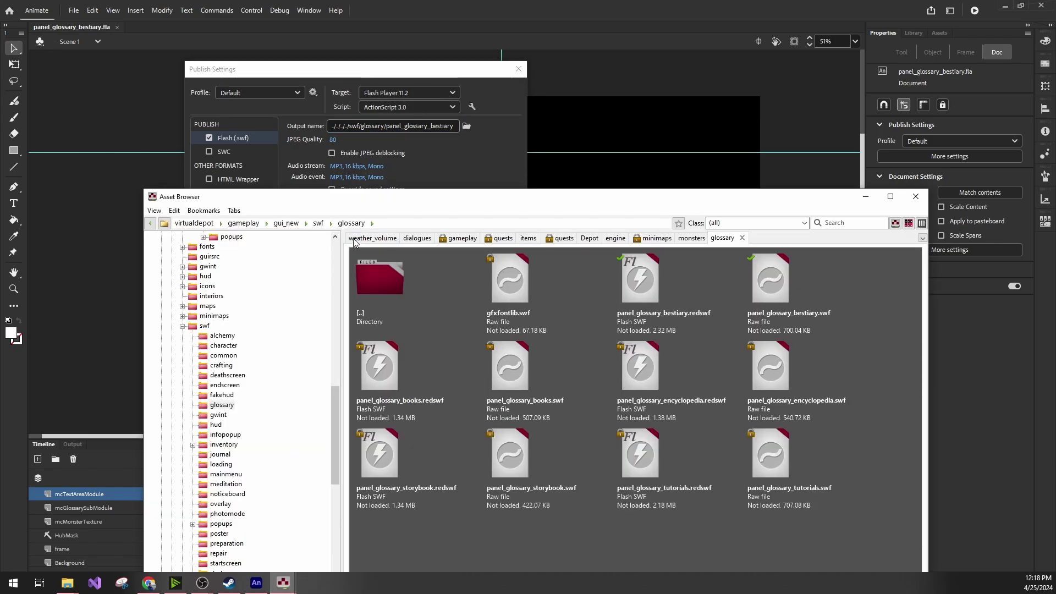
pyautogui.moveTo(388, 206); pyautogui.dragTo(454, 108)
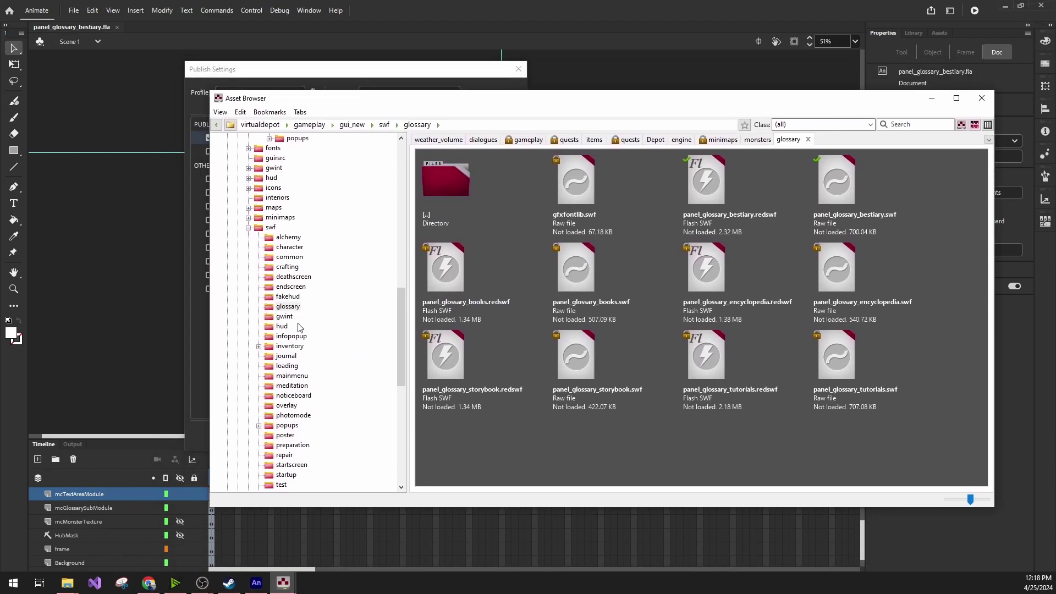
pyautogui.scroll(11, 262, 263)
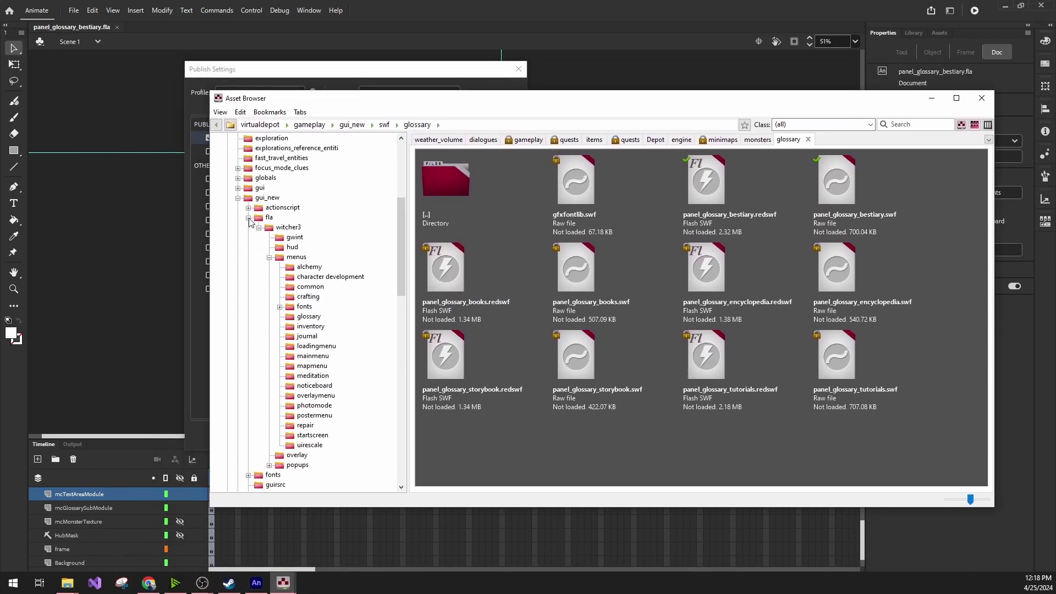
pyautogui.click(248, 217)
pyautogui.click(282, 207)
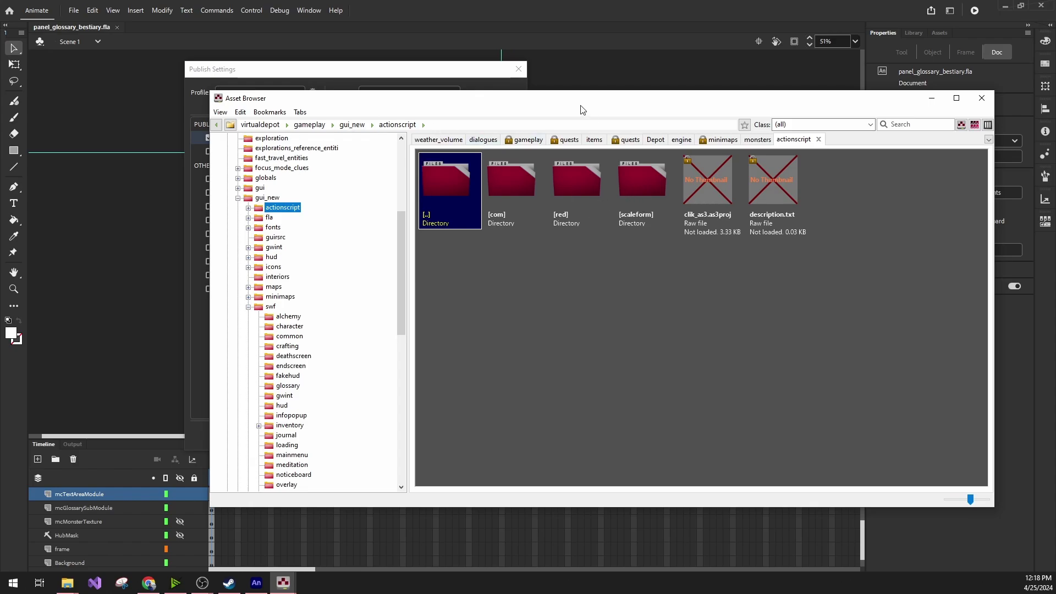
# - Shift the Publish Settings dialog up-left, then return to the Asset Browser
pyautogui.moveTo(589, 103); pyautogui.dragTo(606, 128)
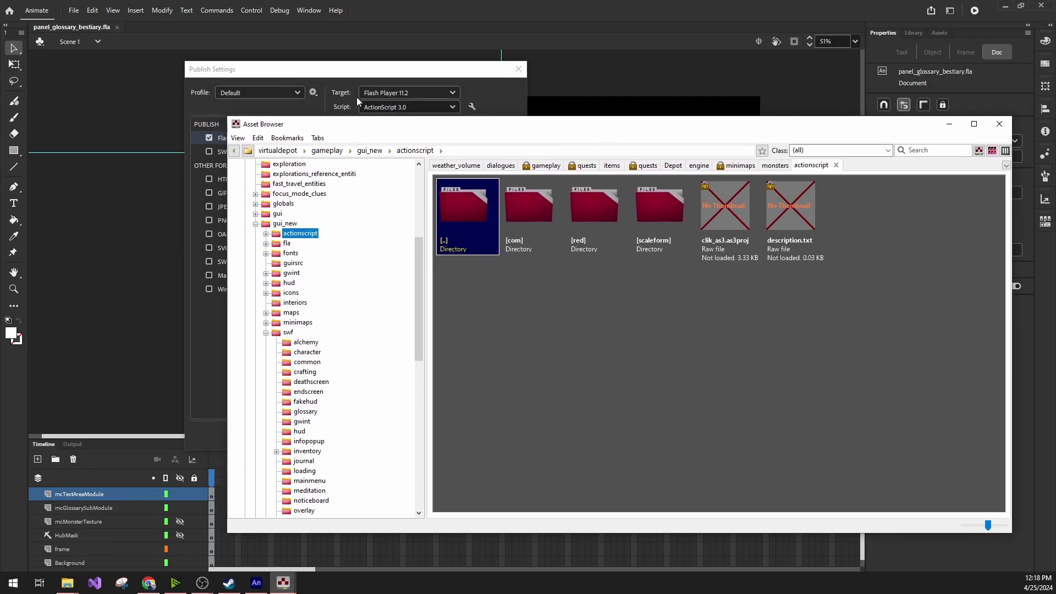
pyautogui.click(332, 72)
pyautogui.moveTo(331, 72); pyautogui.dragTo(279, 62)
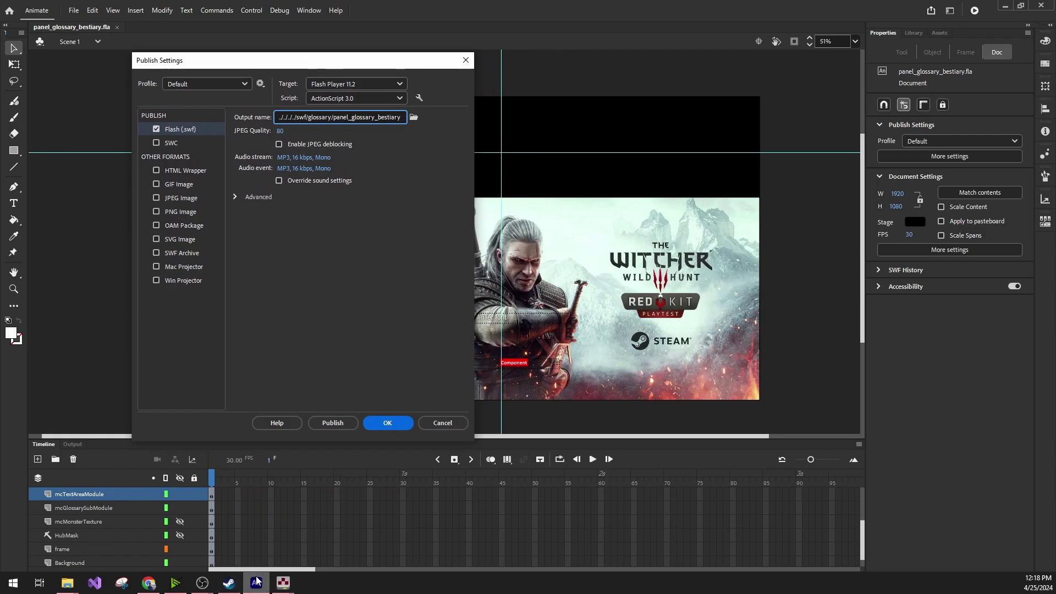
pyautogui.click(285, 585)
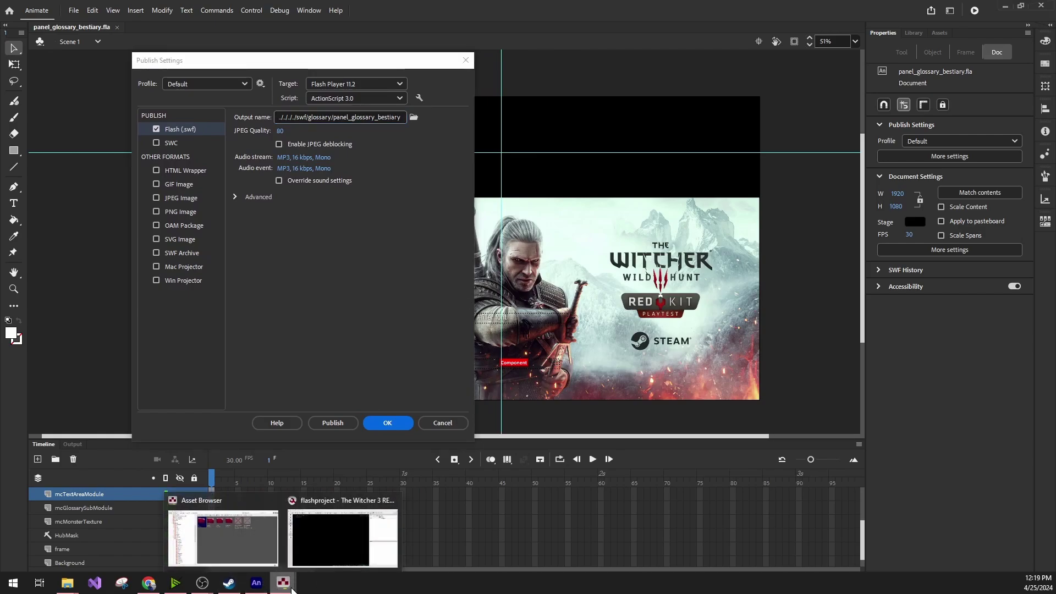
pyautogui.click(262, 546)
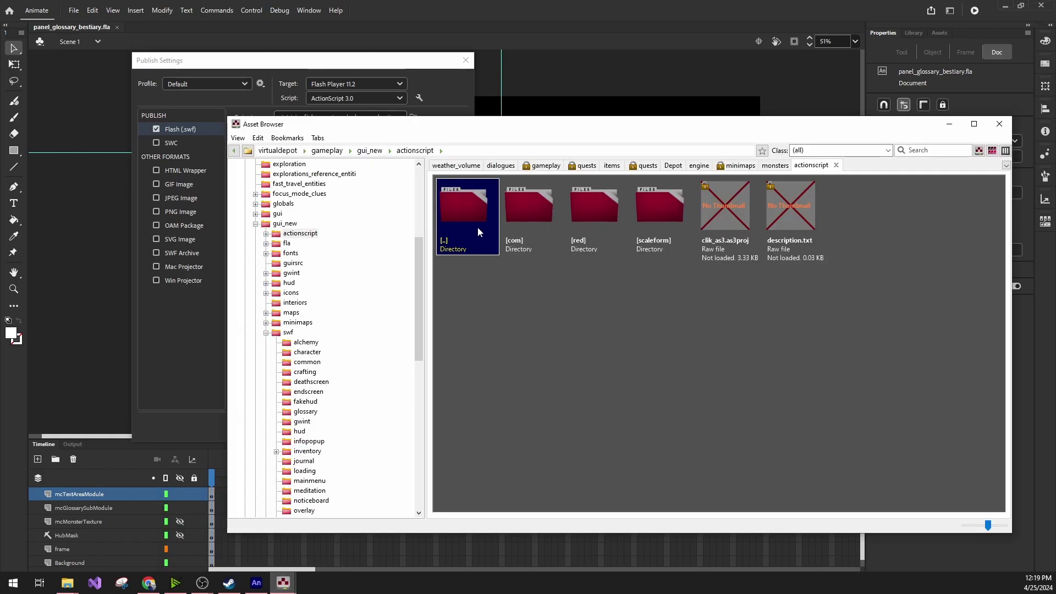
# - Show the depot actionscript folder in File Explorer and go up to gui_new
pyautogui.rightClick(308, 233)
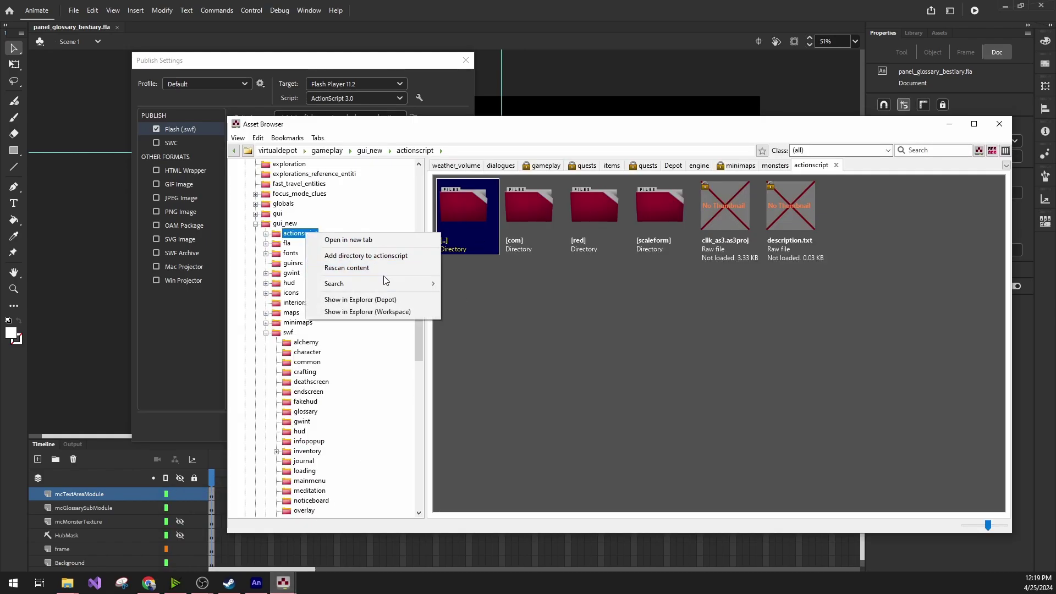
pyautogui.click(398, 300)
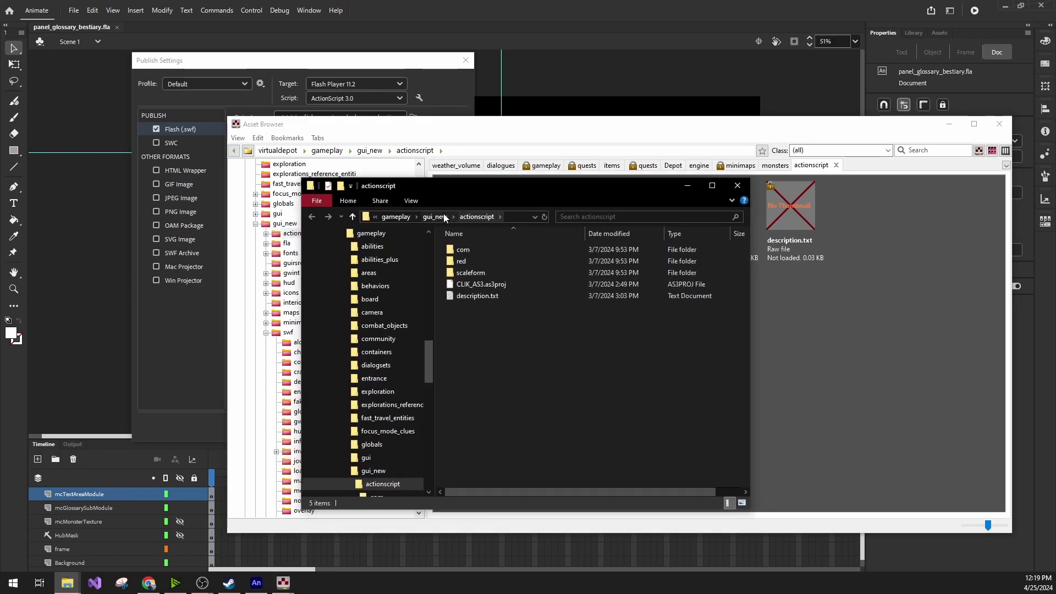
pyautogui.hotkey('alt', 'Up')
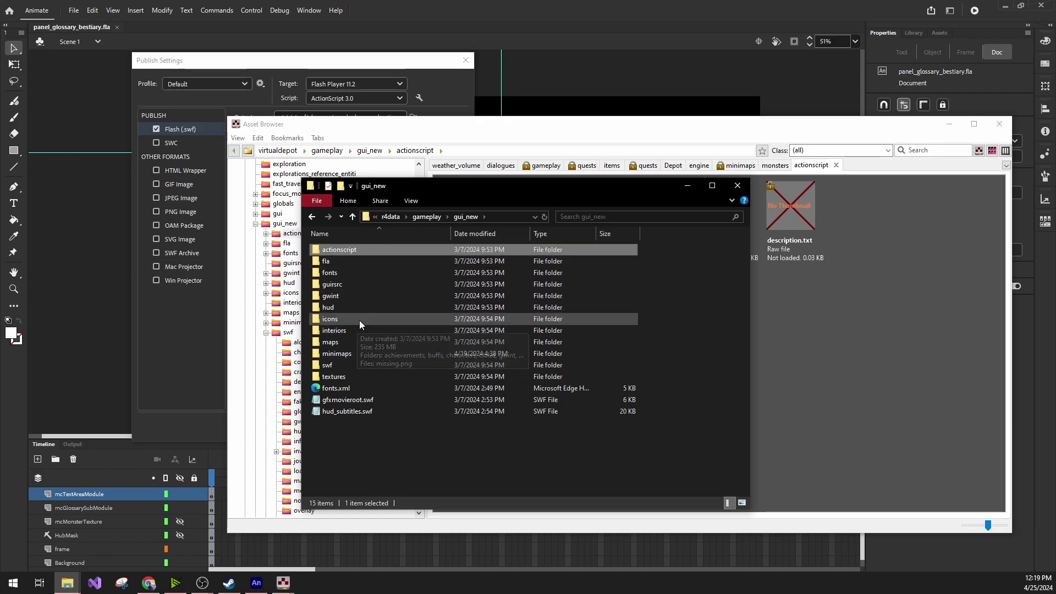
pyautogui.hotkey('alt', 'Tab')
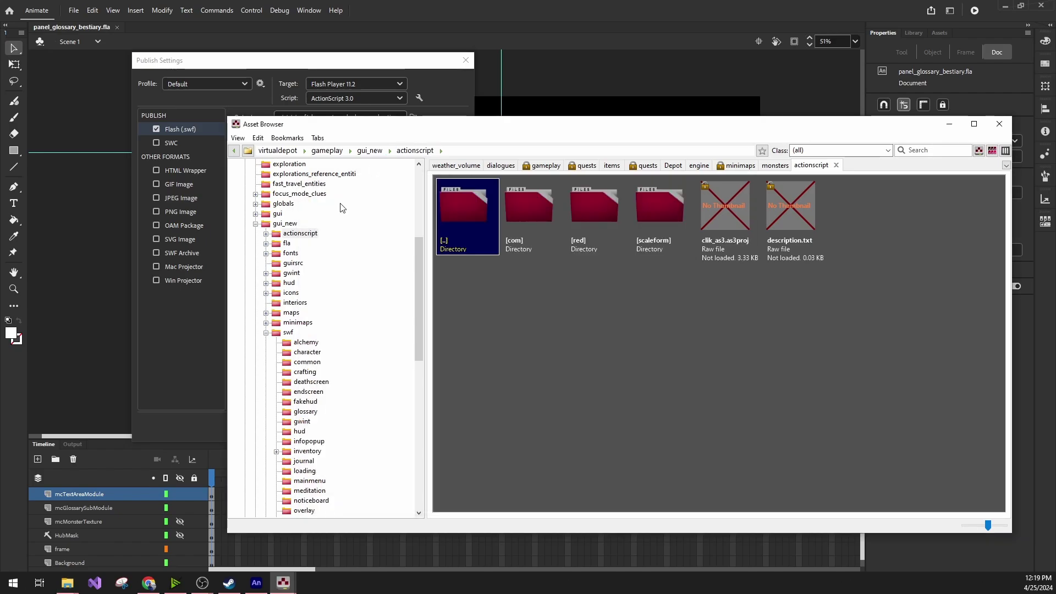
# - Show the workspace actionscript folder in File Explorer and go up to the workspace gui_new folder
pyautogui.rightClick(306, 234)
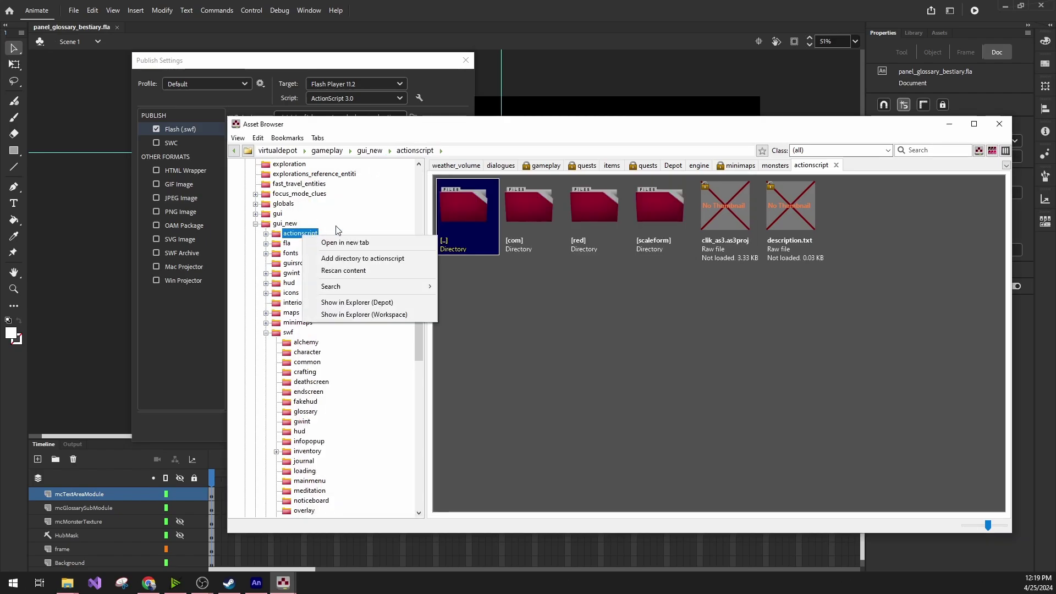
pyautogui.click(366, 315)
pyautogui.moveTo(520, 212); pyautogui.dragTo(511, 180)
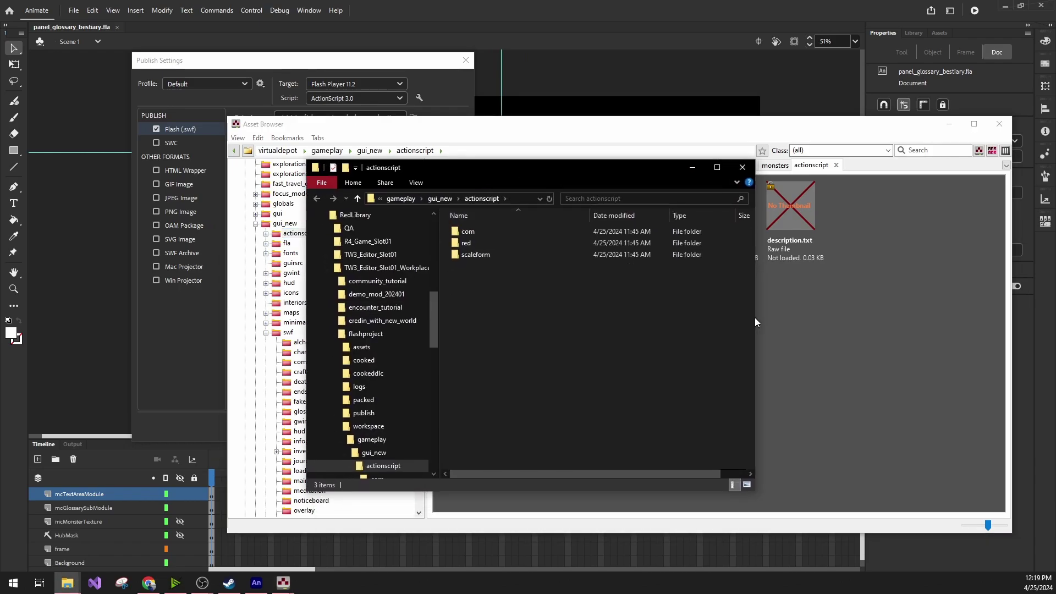
pyautogui.click(442, 198)
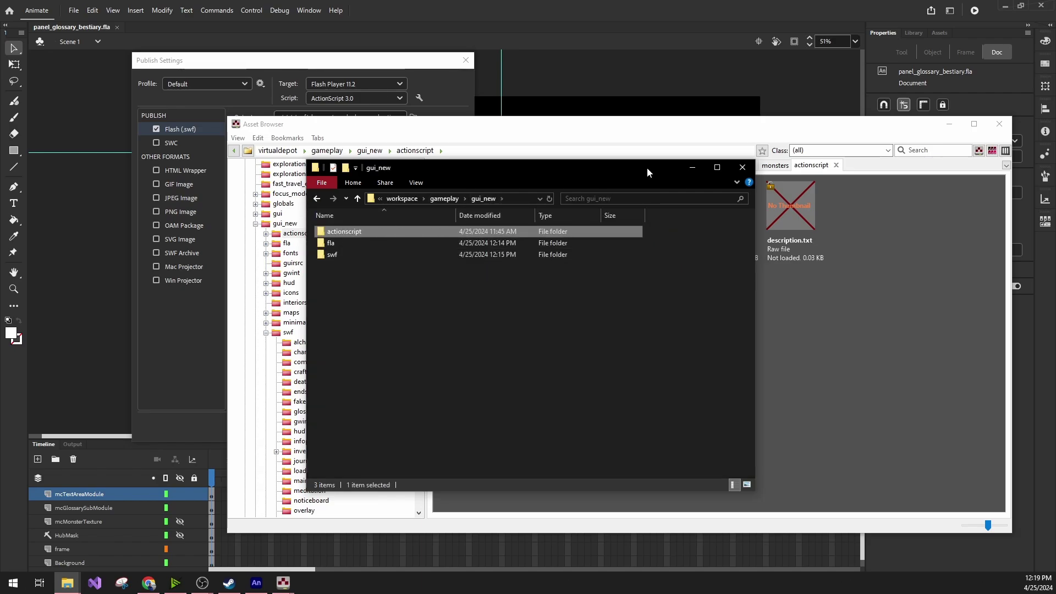
# - Open the workspace folder from the Publish menu, browse to gameplay/gui_new and select actionscript
pyautogui.moveTo(282, 582)
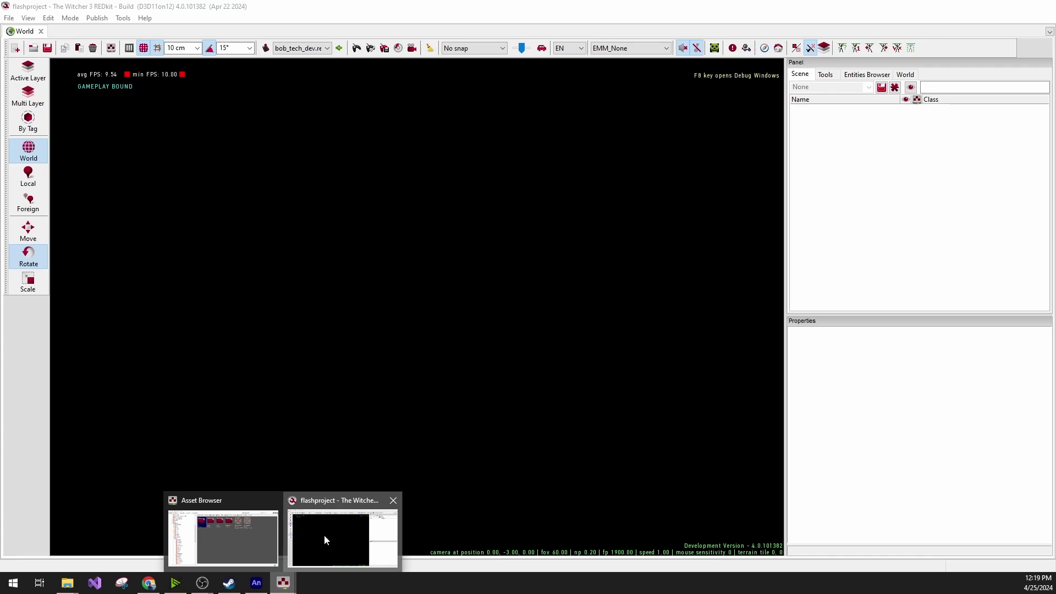
pyautogui.click(324, 535)
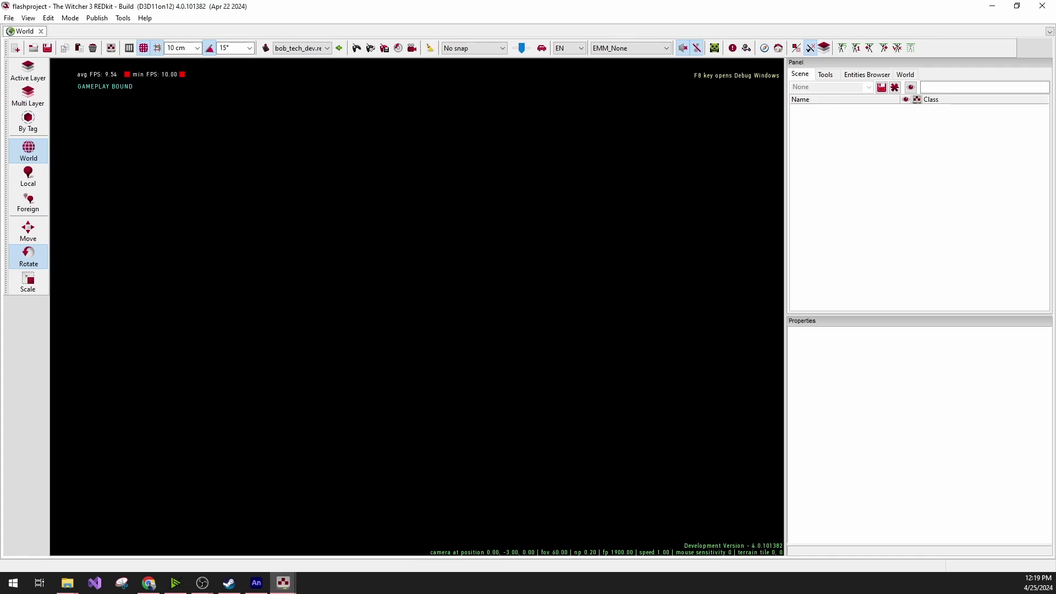
pyautogui.click(97, 18)
pyautogui.click(122, 56)
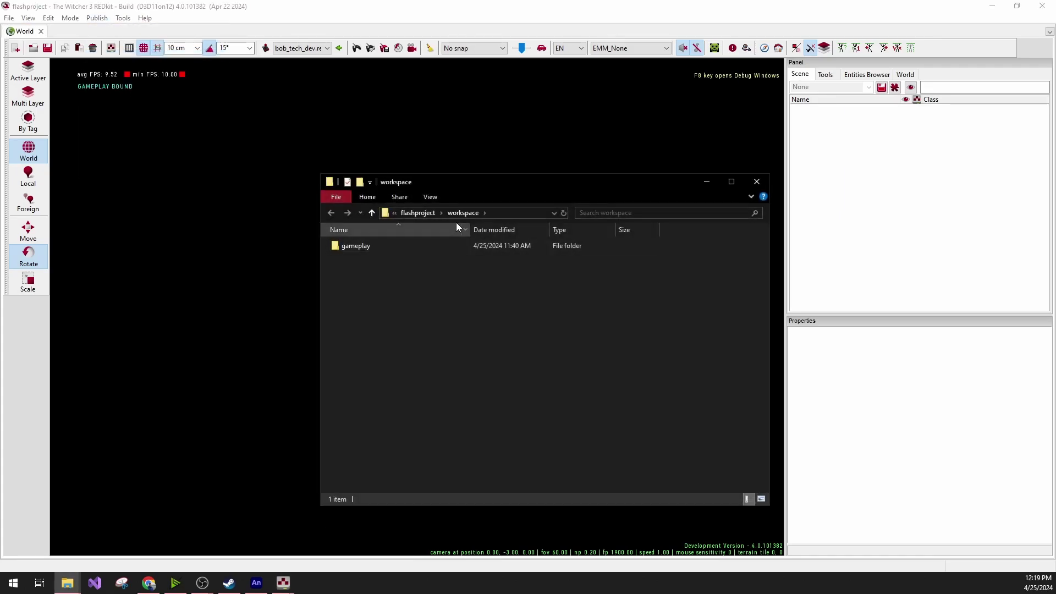
pyautogui.doubleClick(358, 245)
pyautogui.doubleClick(356, 244)
pyautogui.click(369, 248)
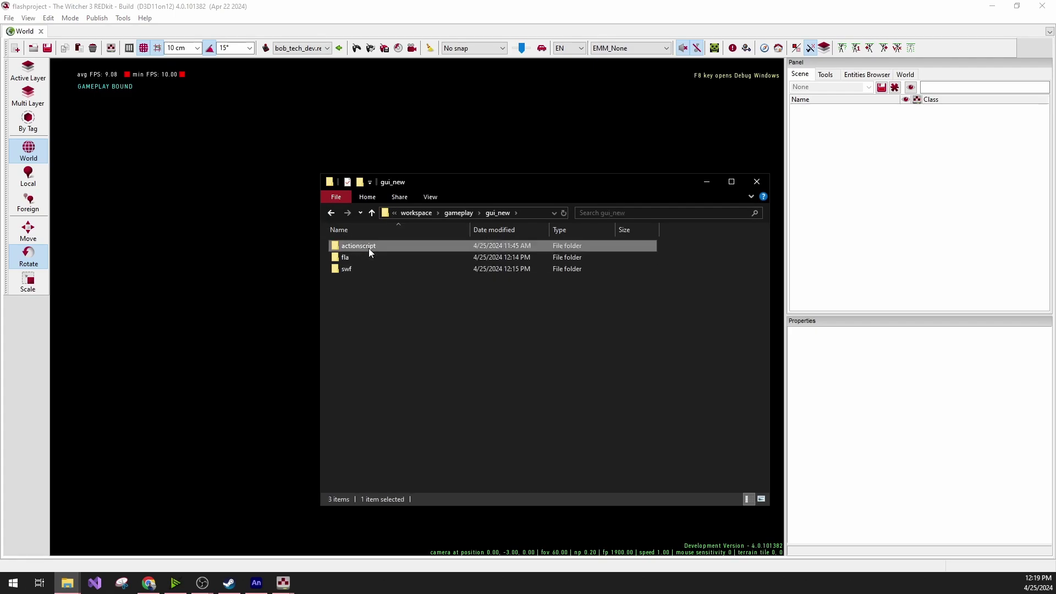
pyautogui.moveTo(456, 184); pyautogui.dragTo(633, 160)
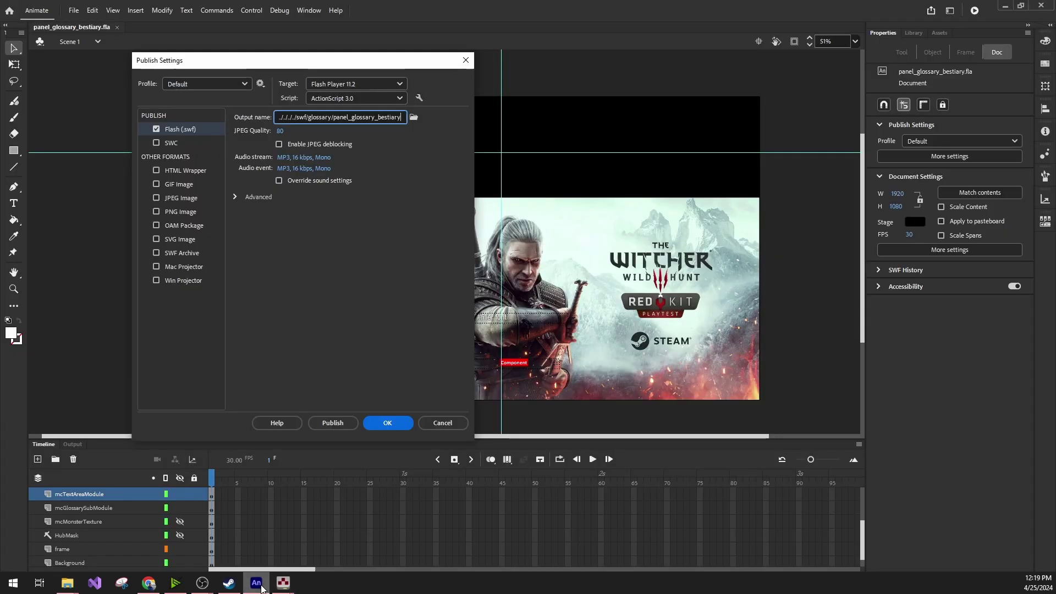
# - Publish the bestiary panel SWF from Animate's Publish Settings, then return to REDkit
pyautogui.click(257, 582)
pyautogui.moveTo(287, 67); pyautogui.dragTo(270, 94)
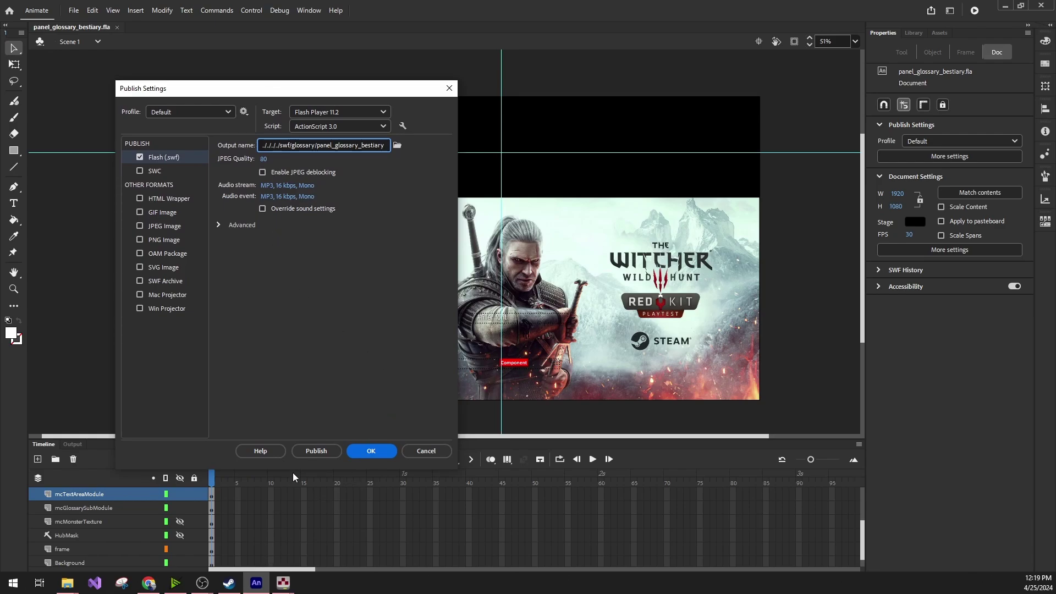
pyautogui.click(324, 451)
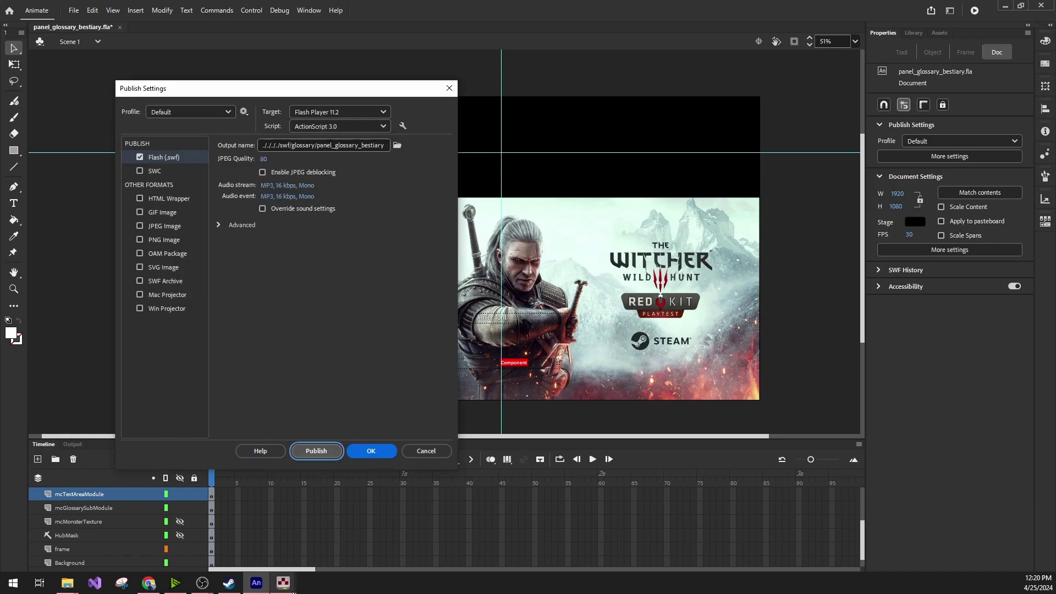
pyautogui.moveTo(293, 589)
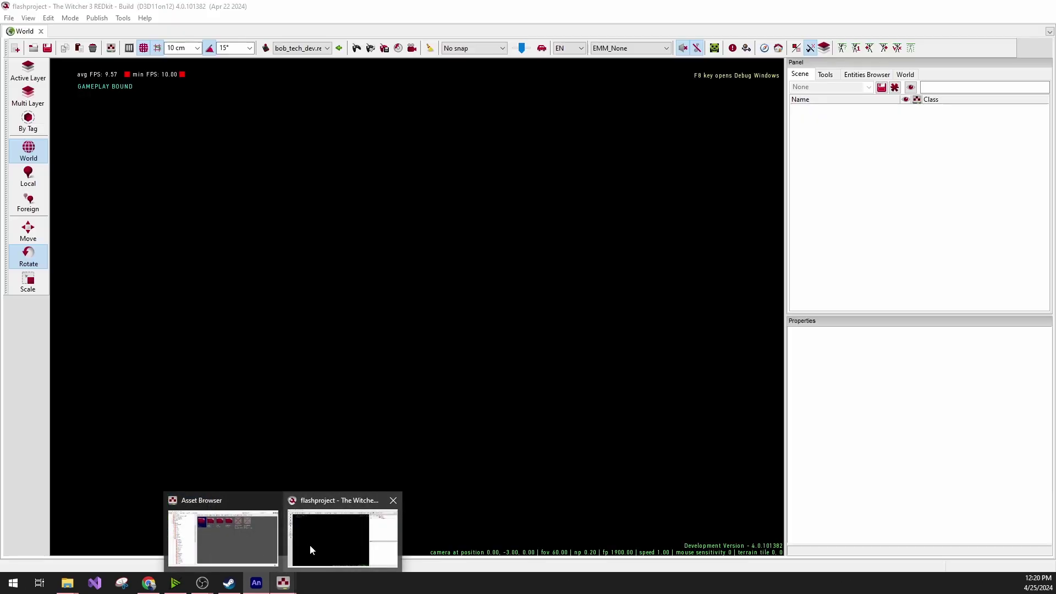
pyautogui.click(309, 544)
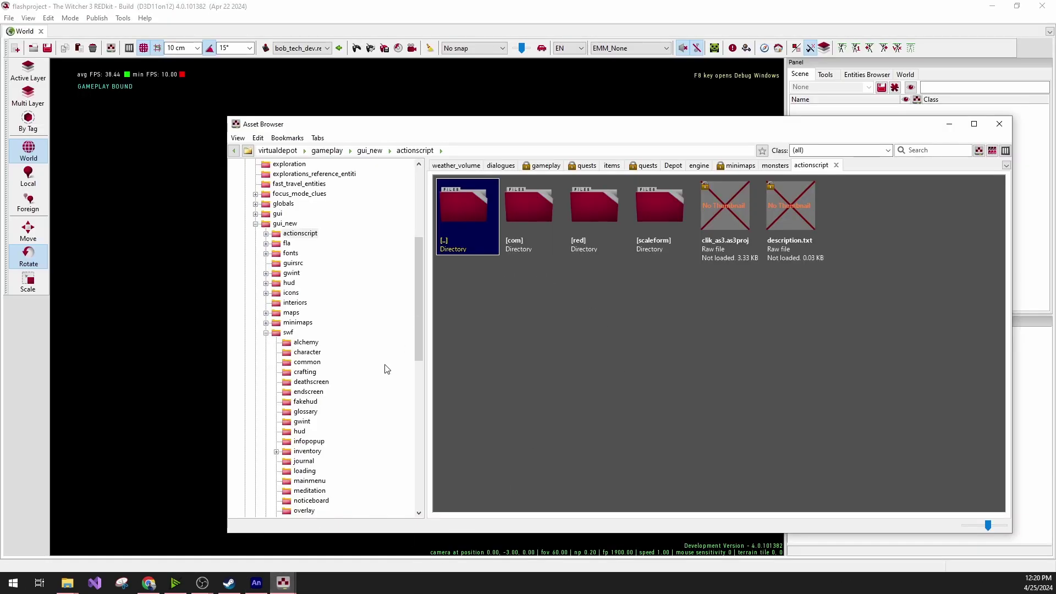
# - Open gui_new/swf/glossary and reveal panel_glossary_bestiary.swf in its workspace folder
pyautogui.click(288, 333)
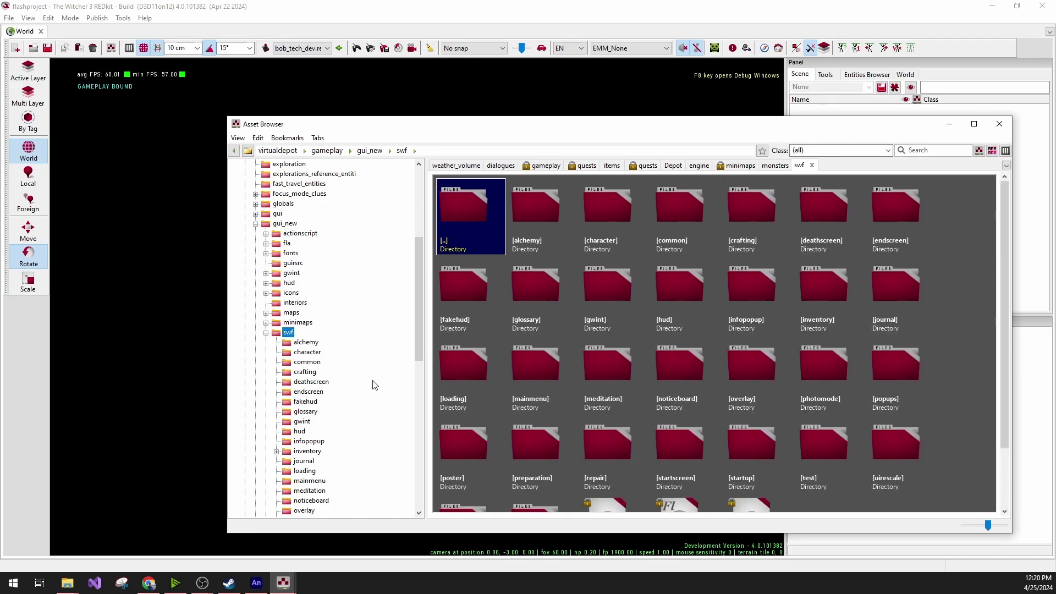
pyautogui.scroll(-4, 365, 374)
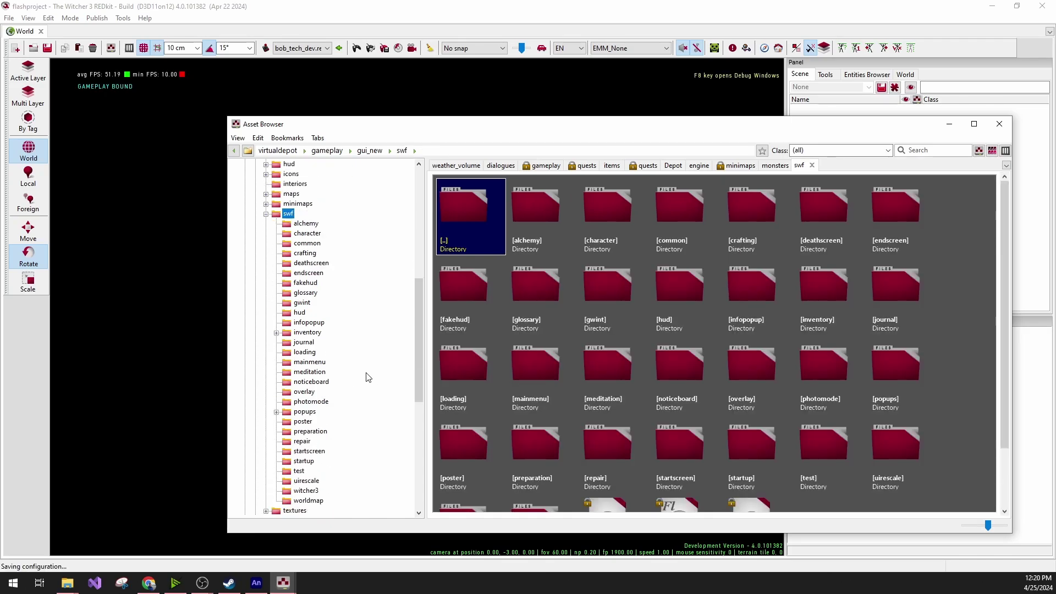
pyautogui.click(305, 293)
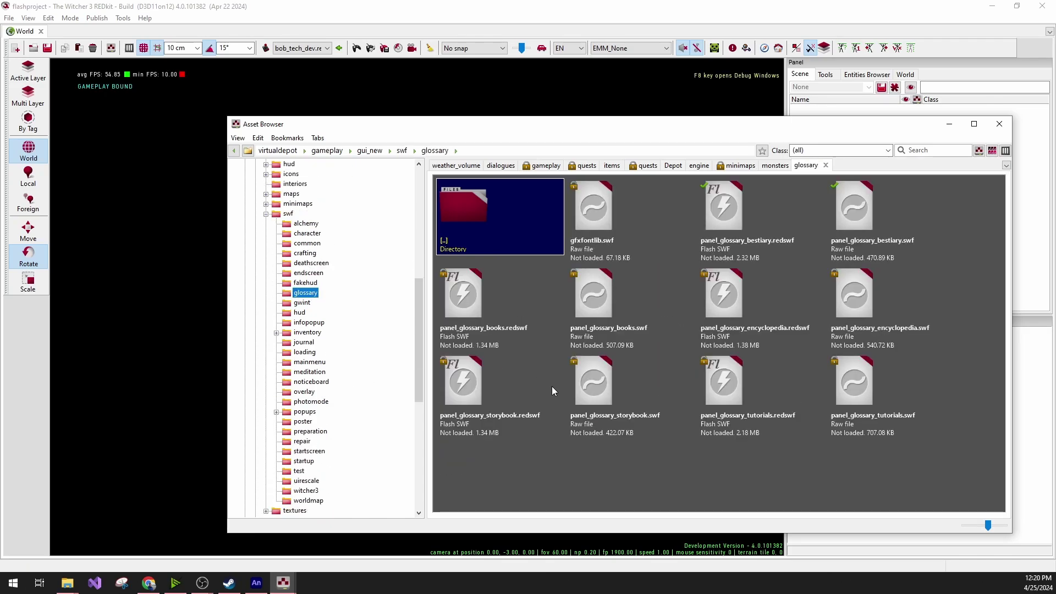
pyautogui.click(857, 218)
pyautogui.rightClick(861, 211)
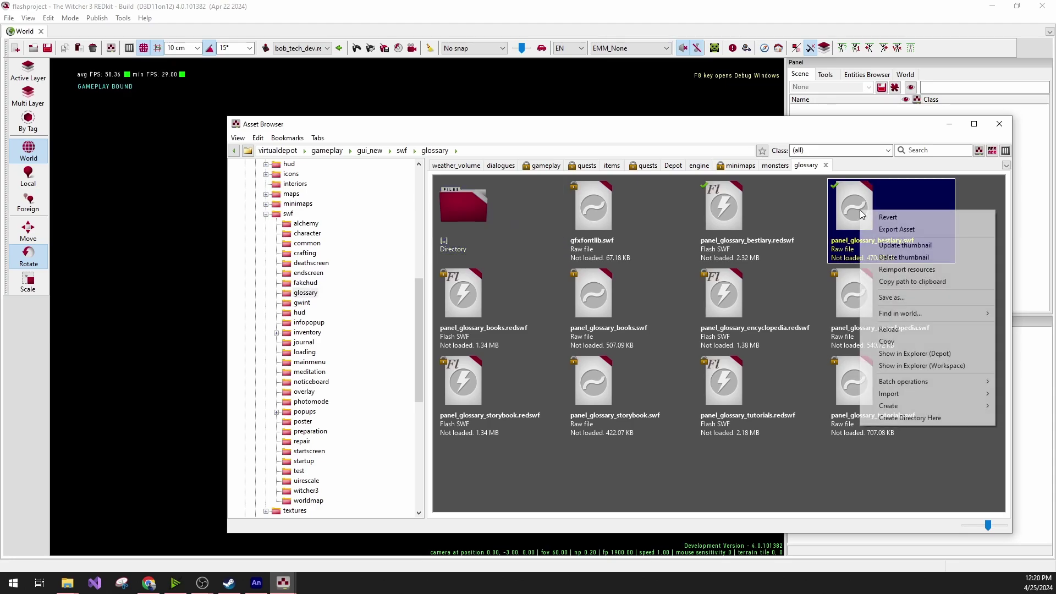
pyautogui.click(968, 366)
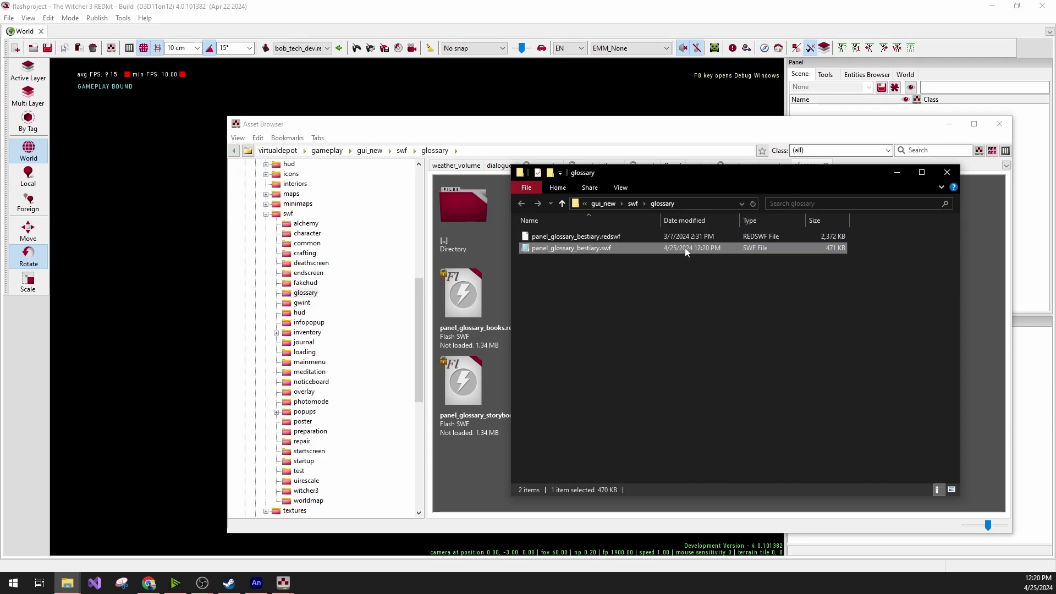
# - Return to the Asset Browser and select the panel_glossary_bestiary.redswf resource
pyautogui.click(609, 130)
pyautogui.moveTo(636, 132); pyautogui.dragTo(574, 113)
pyautogui.click(664, 192)
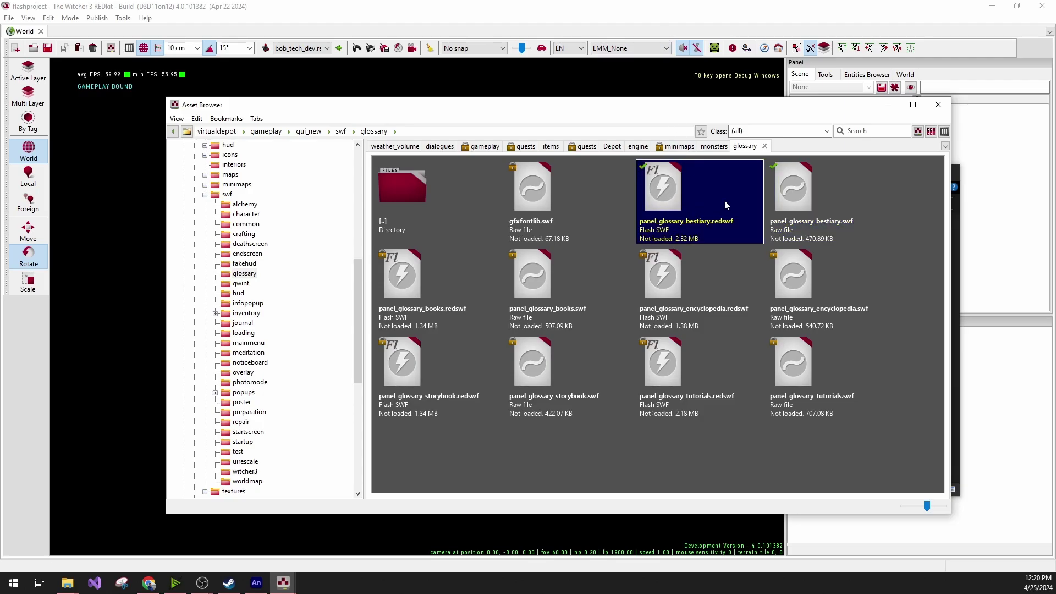
# - Import panel_glossary_bestiary.swf as a Flash SWF, overwriting panel_glossary_bestiary.redswf
pyautogui.rightClick(660, 190)
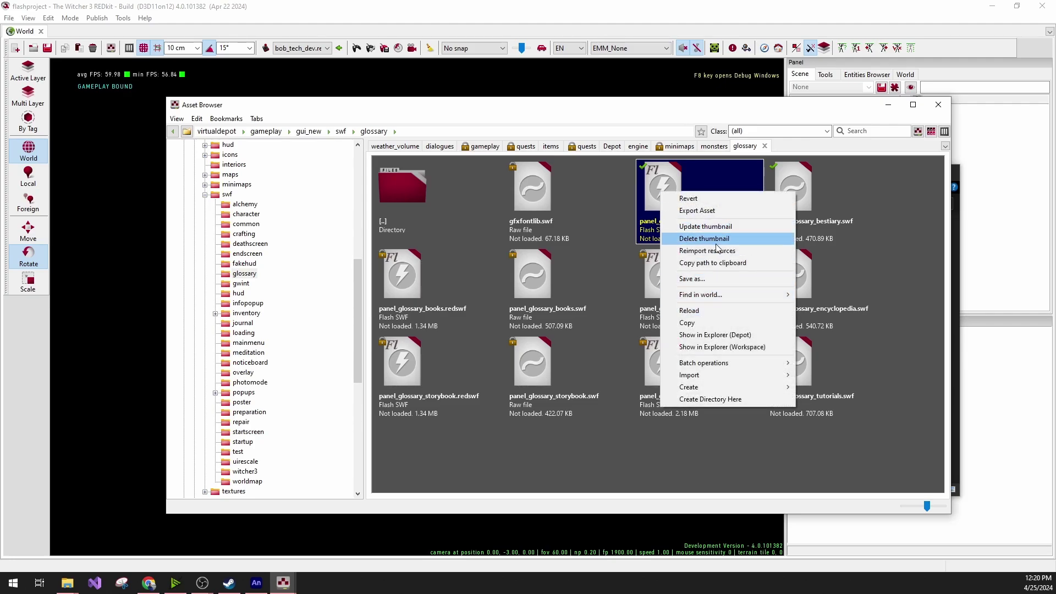
pyautogui.moveTo(738, 375)
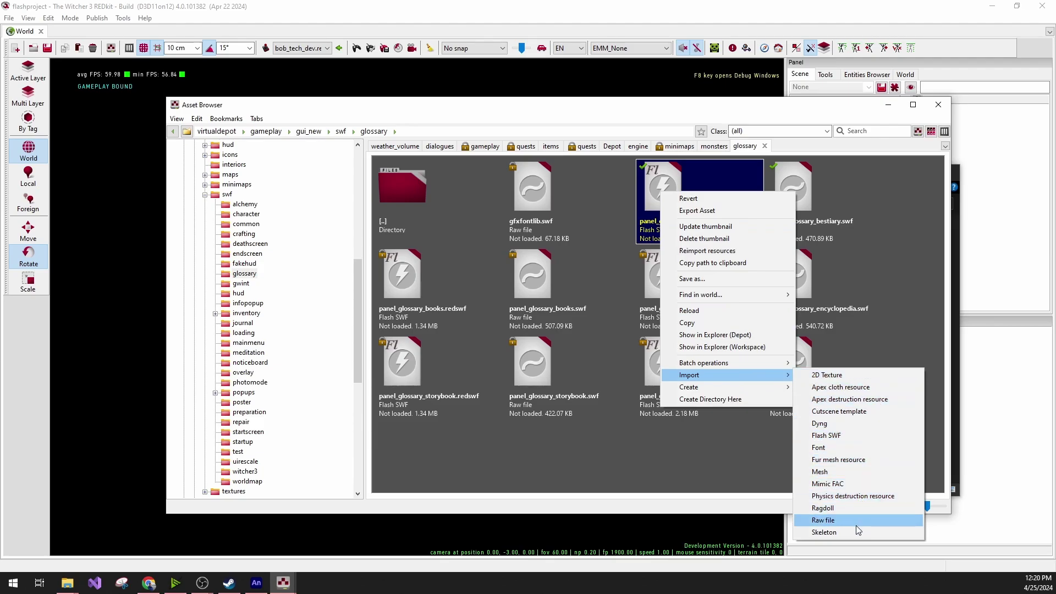
pyautogui.click(849, 436)
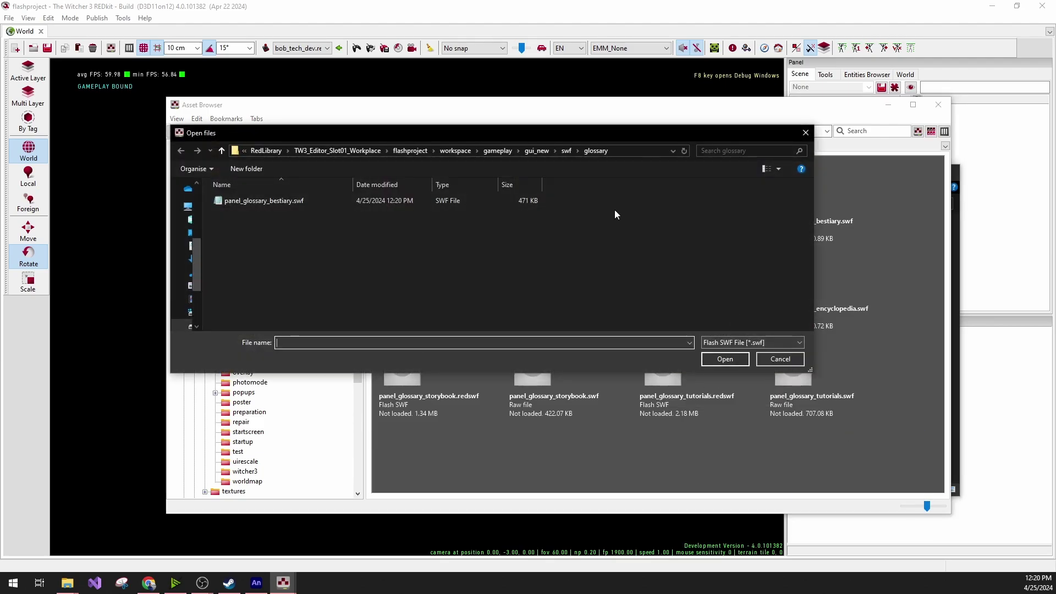
pyautogui.moveTo(486, 133); pyautogui.dragTo(551, 183)
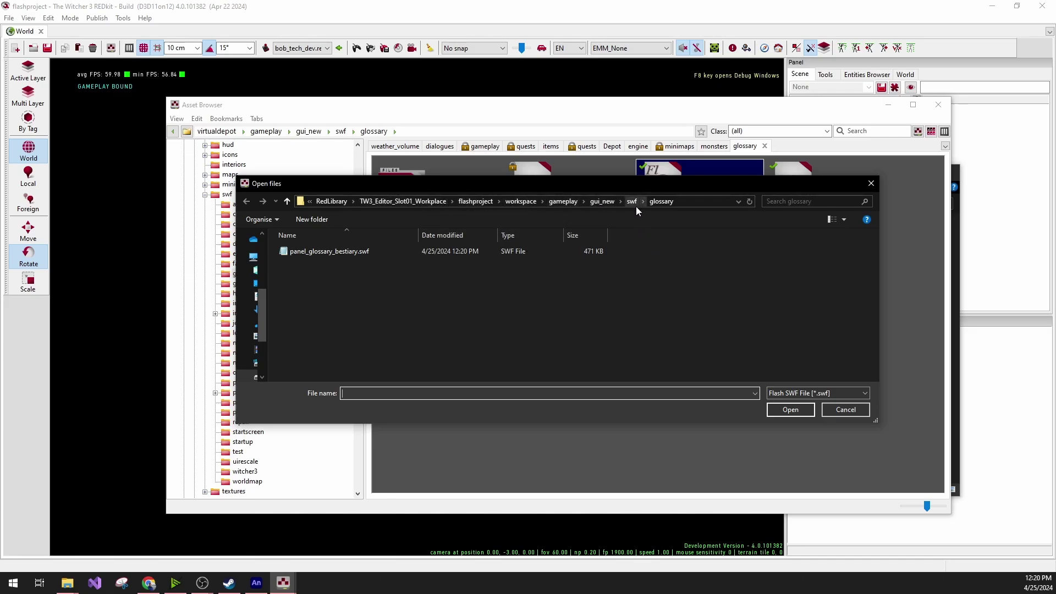
pyautogui.click(358, 252)
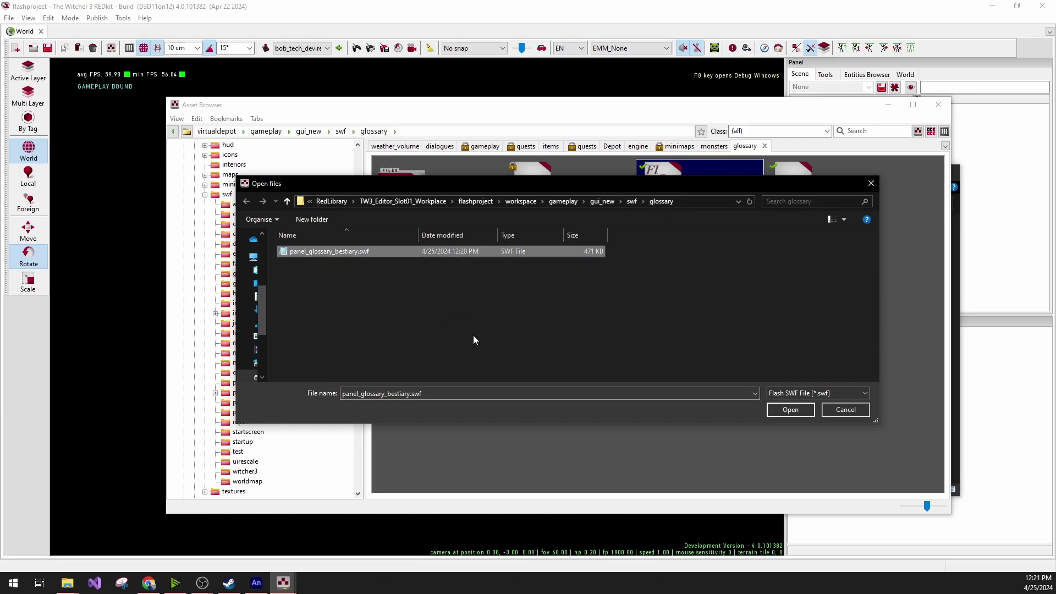
pyautogui.click(798, 411)
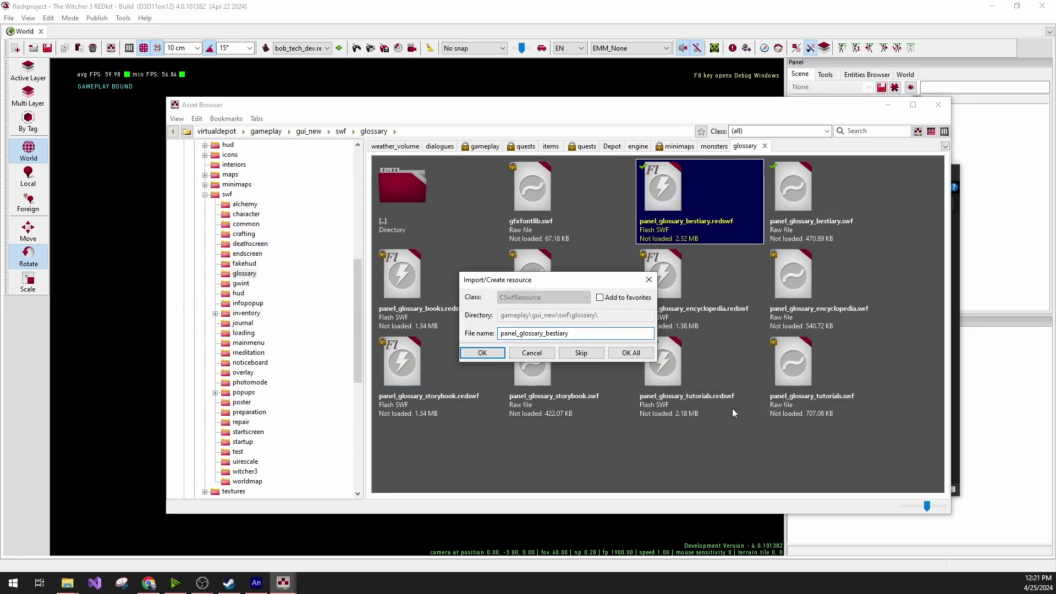
pyautogui.click(484, 354)
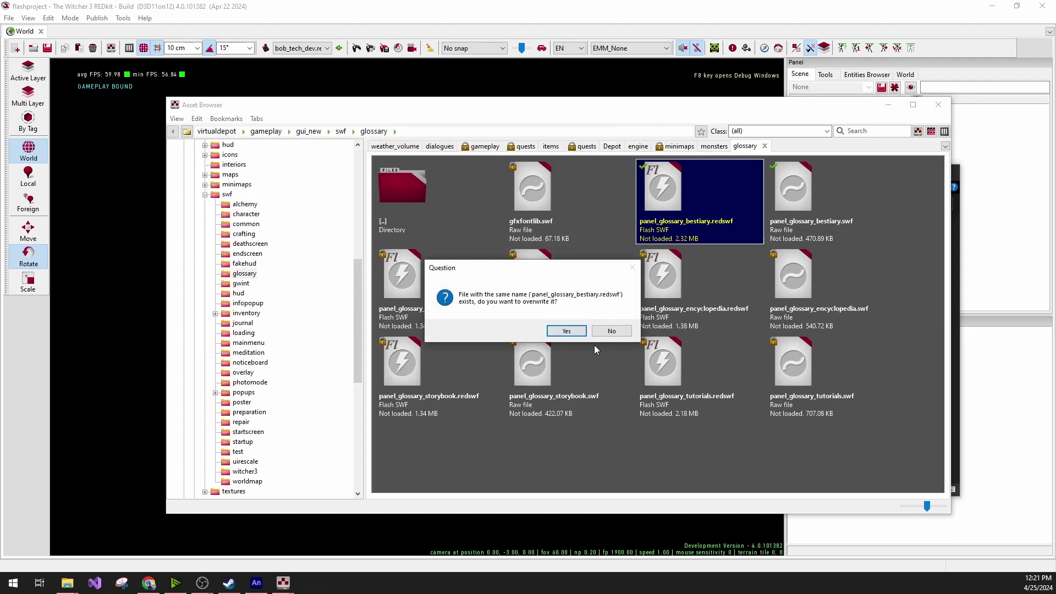
pyautogui.click(566, 331)
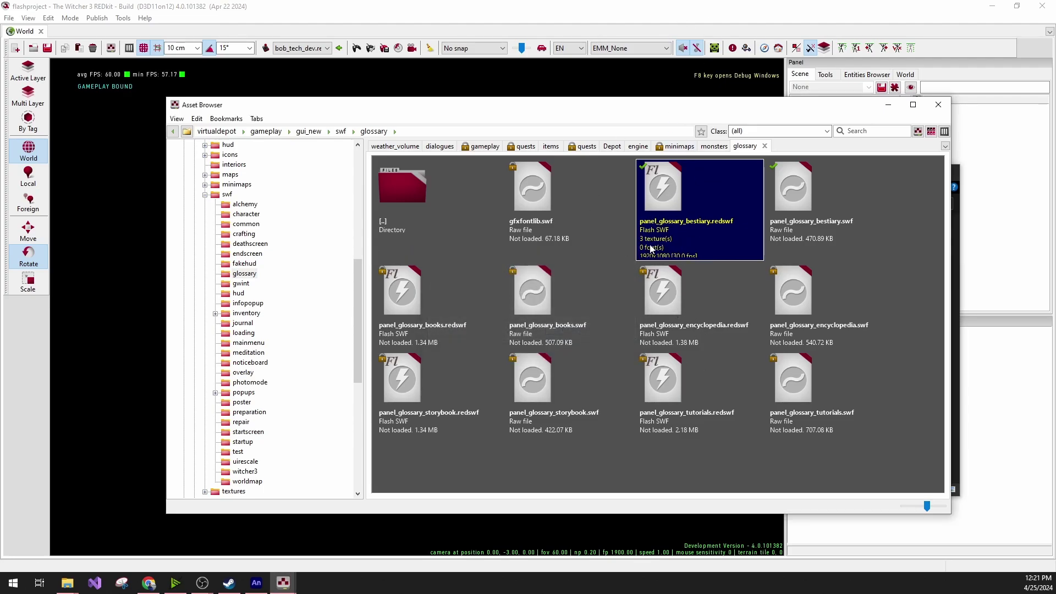
pyautogui.doubleClick(663, 186)
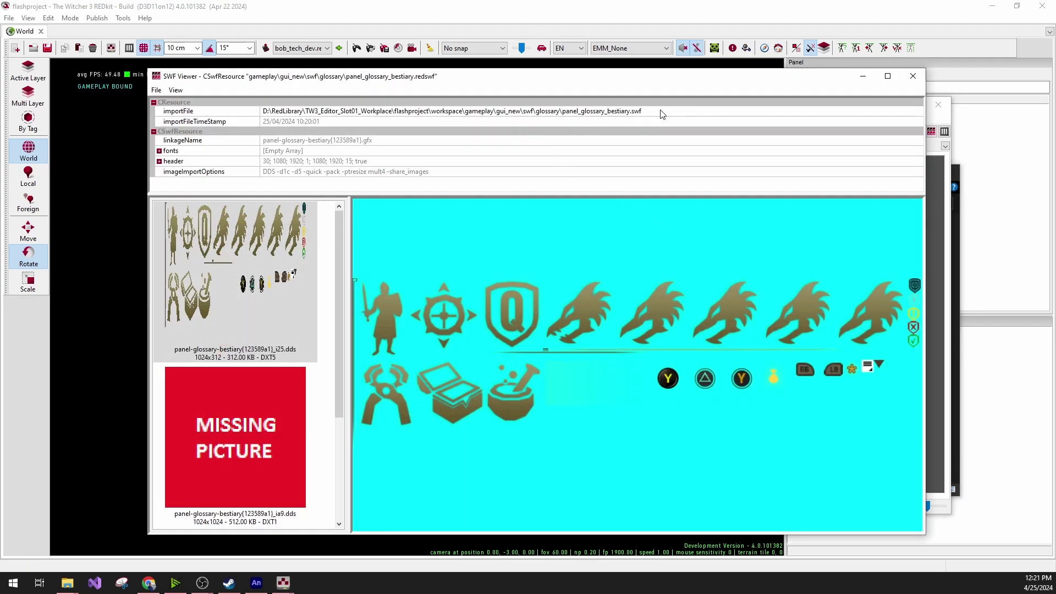
pyautogui.click(659, 112)
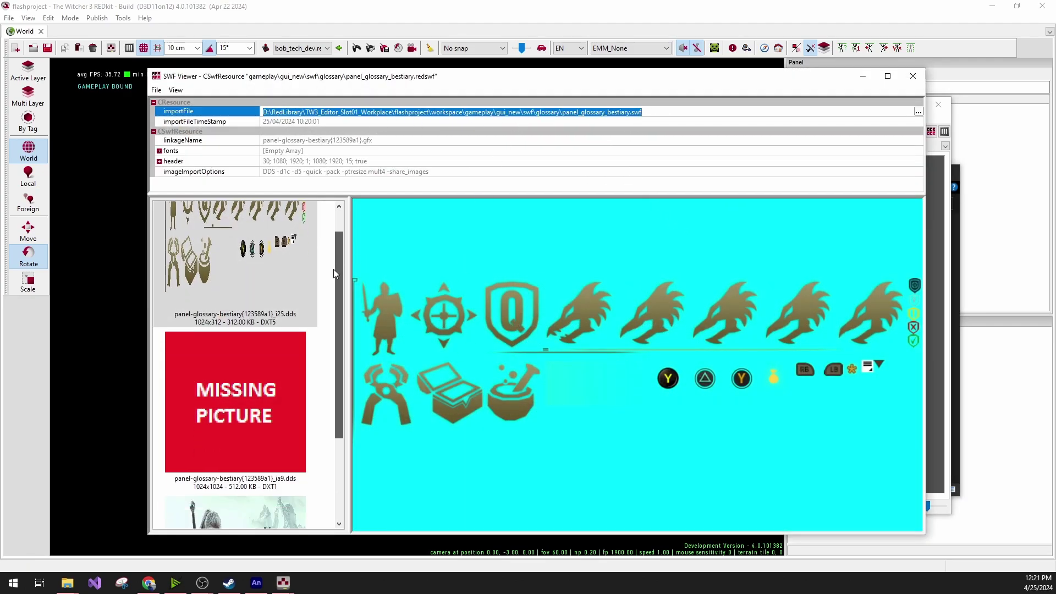
pyautogui.scroll(-3, 334, 270)
pyautogui.click(286, 440)
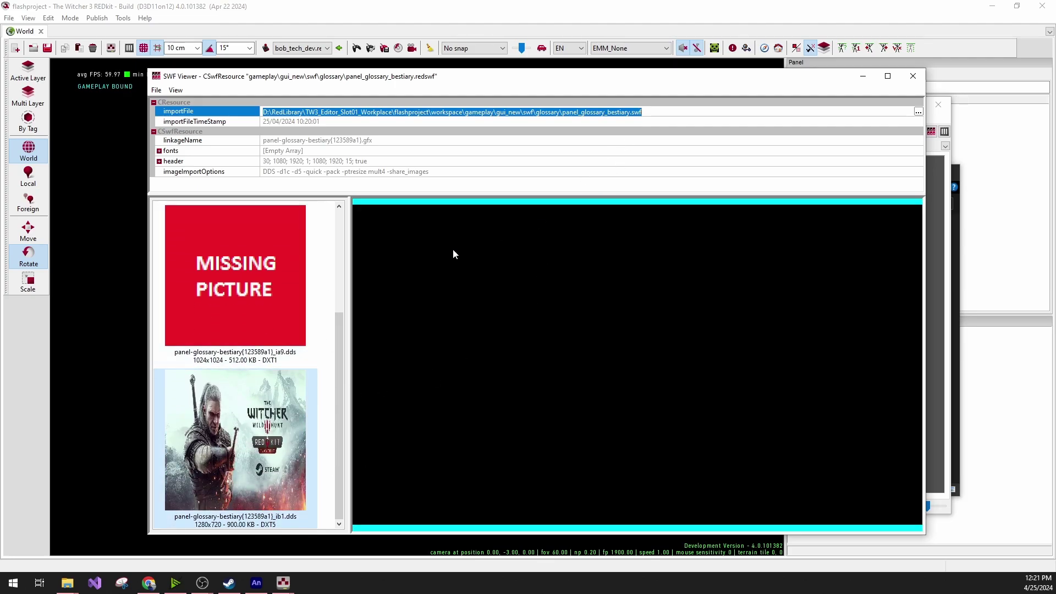
pyautogui.scroll(3, 247, 280)
pyautogui.click(222, 278)
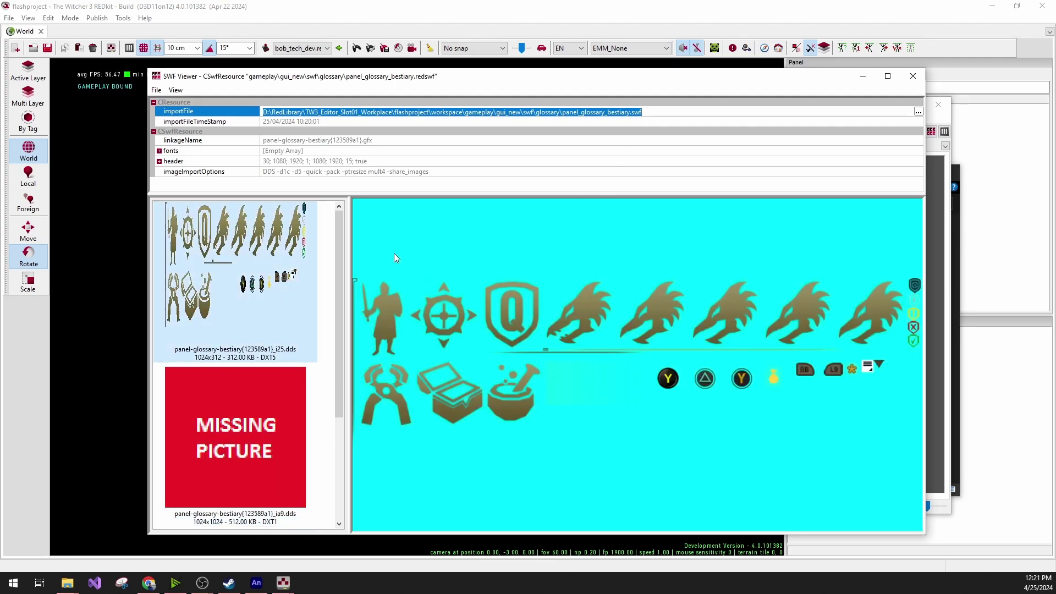
pyautogui.click(912, 77)
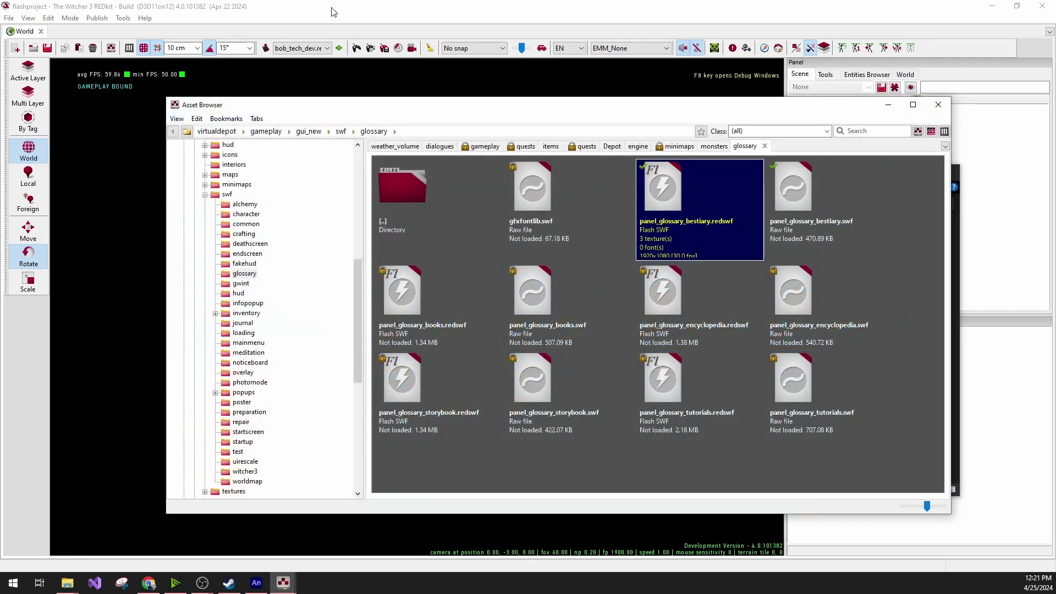
# - Start Save and publish mod project and cook the flashproject mod to 100%
pyautogui.click(245, 20)
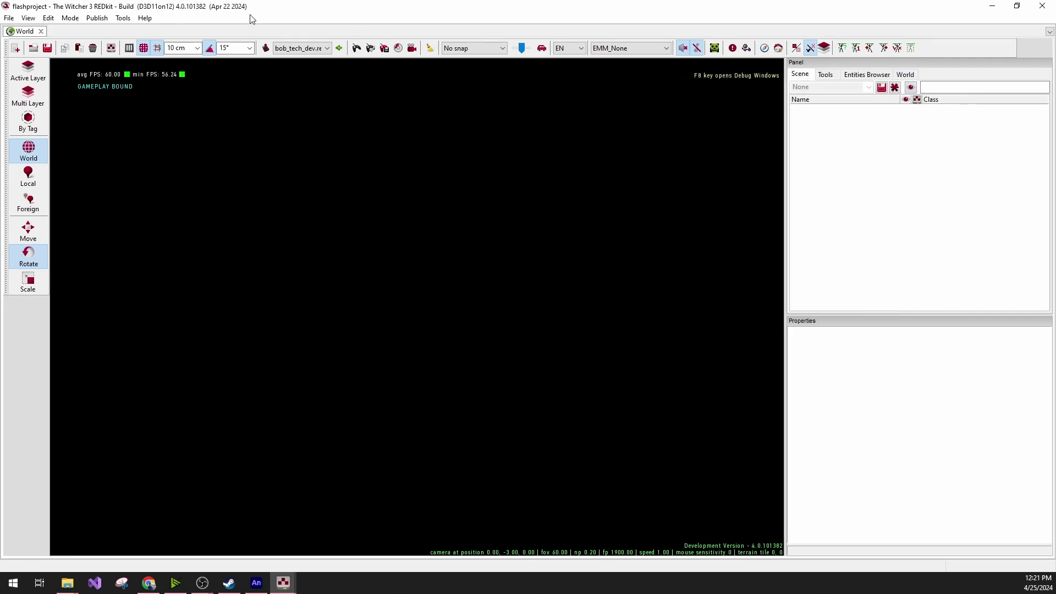
pyautogui.click(97, 18)
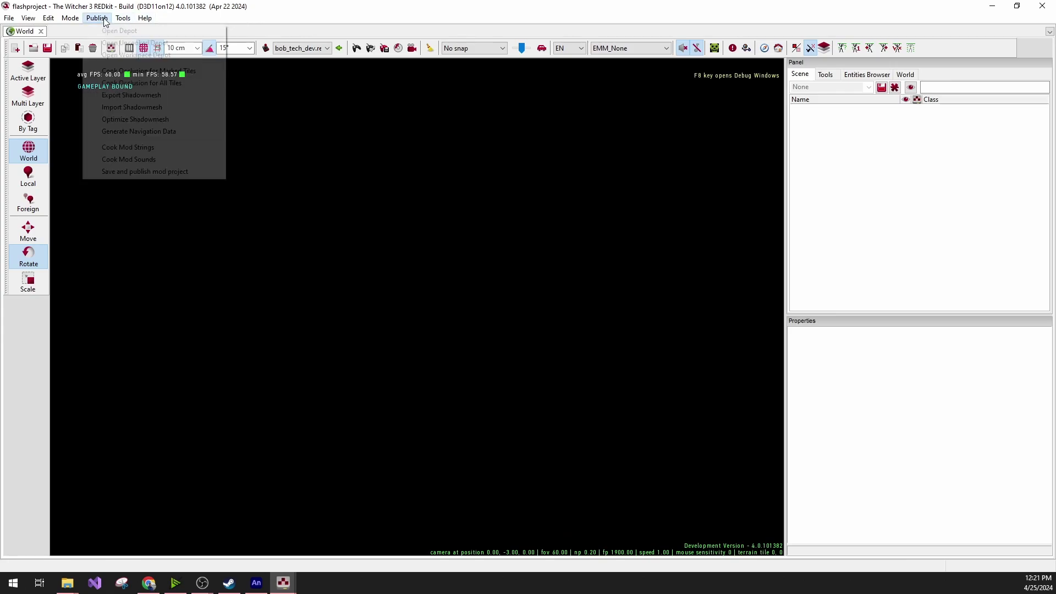
pyautogui.click(179, 173)
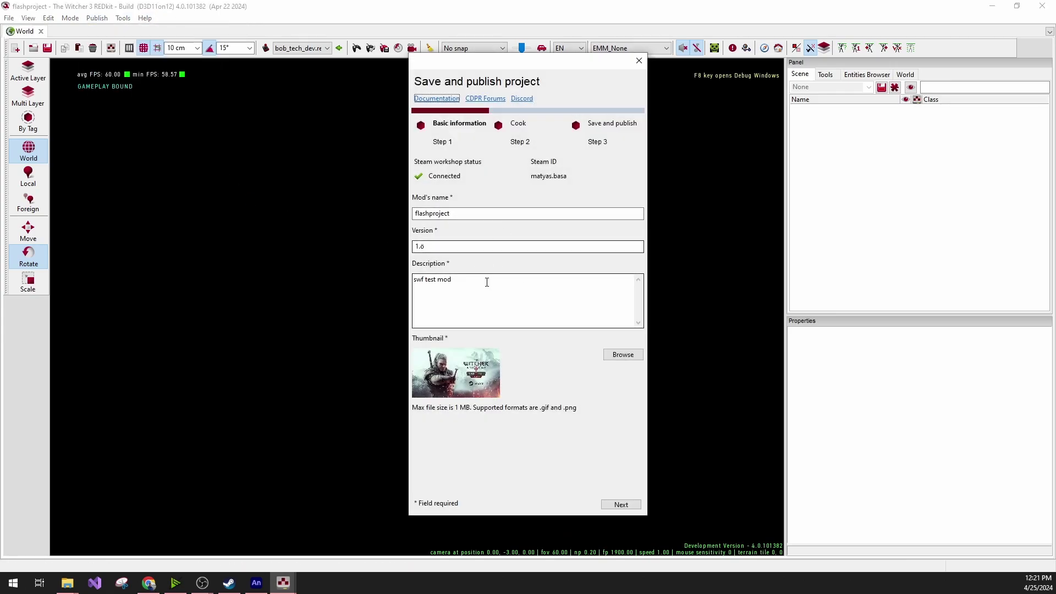
pyautogui.click(620, 504)
pyautogui.click(620, 237)
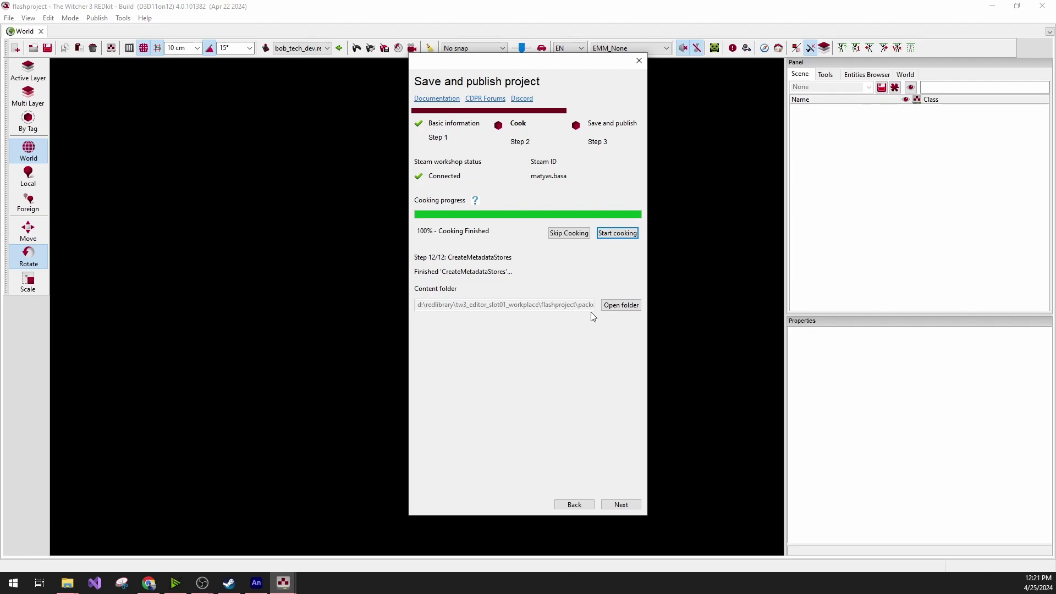
# - Browse the cooked output to mods/modflashproject/content and select blob0.bundle
pyautogui.click(620, 306)
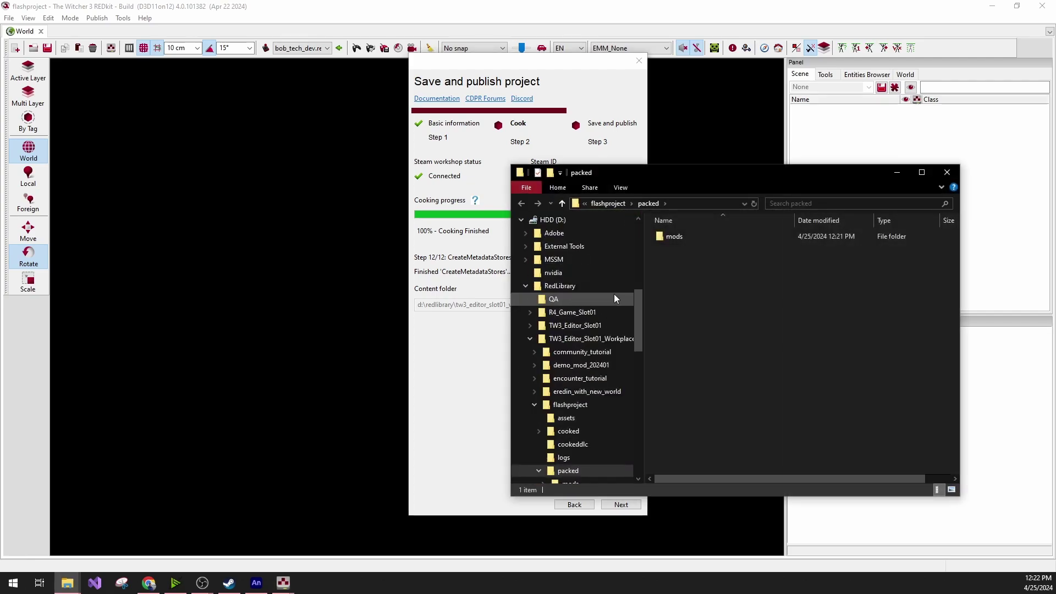
pyautogui.moveTo(678, 170); pyautogui.dragTo(544, 152)
pyautogui.doubleClick(536, 220)
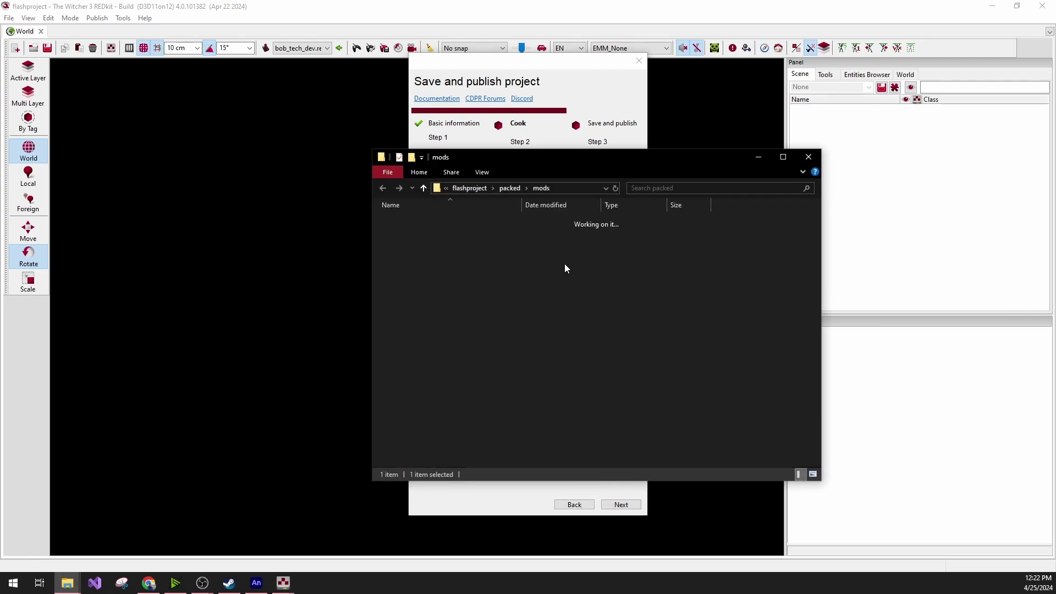
pyautogui.doubleClick(454, 219)
pyautogui.doubleClick(414, 223)
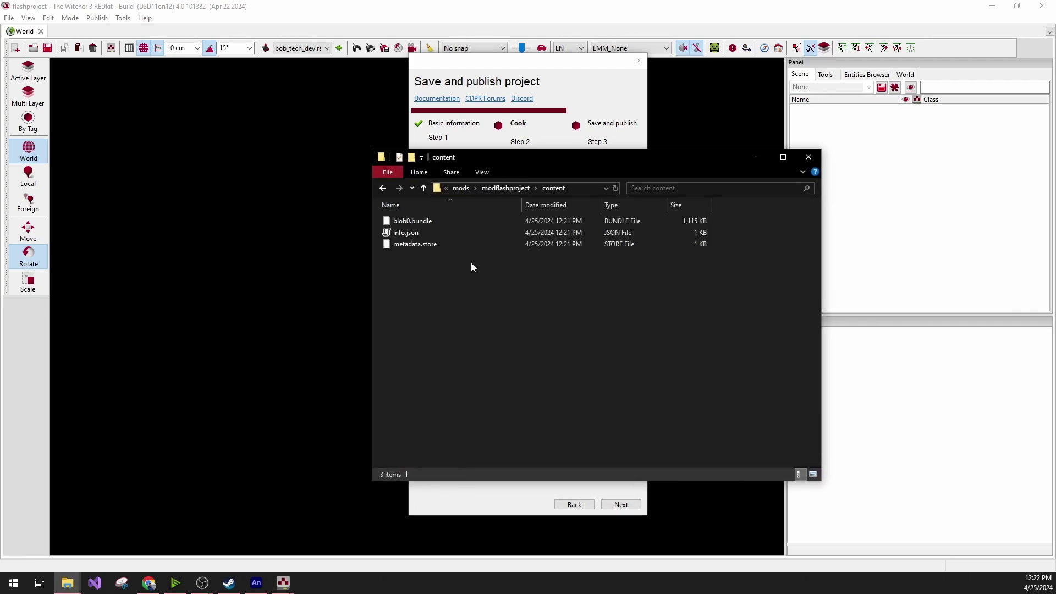
pyautogui.click(420, 225)
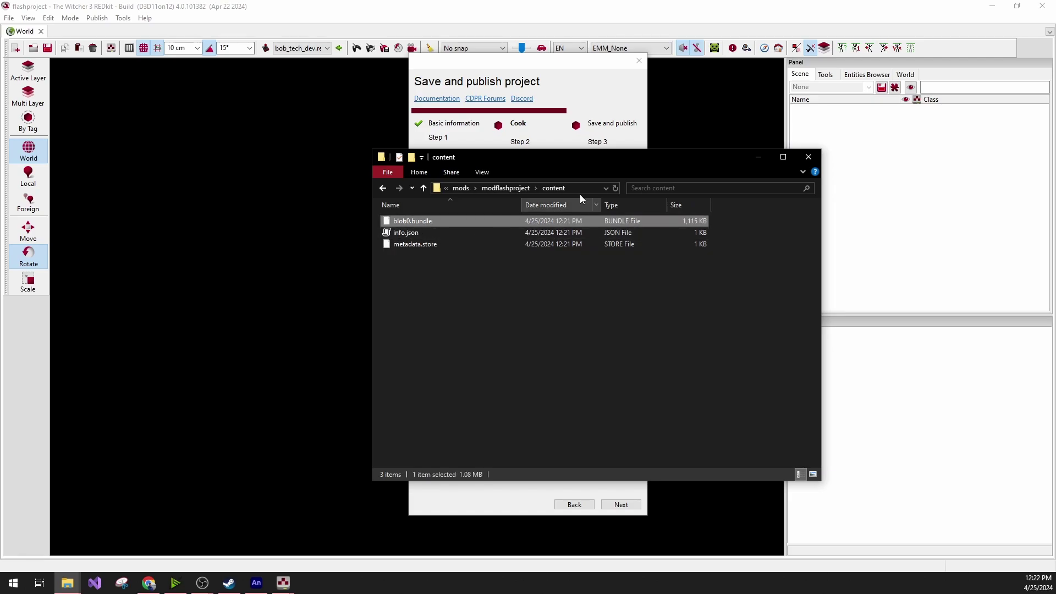
# - Return to the publishing wizard and advance to Step 3, Save and publish
pyautogui.moveTo(604, 161); pyautogui.dragTo(724, 192)
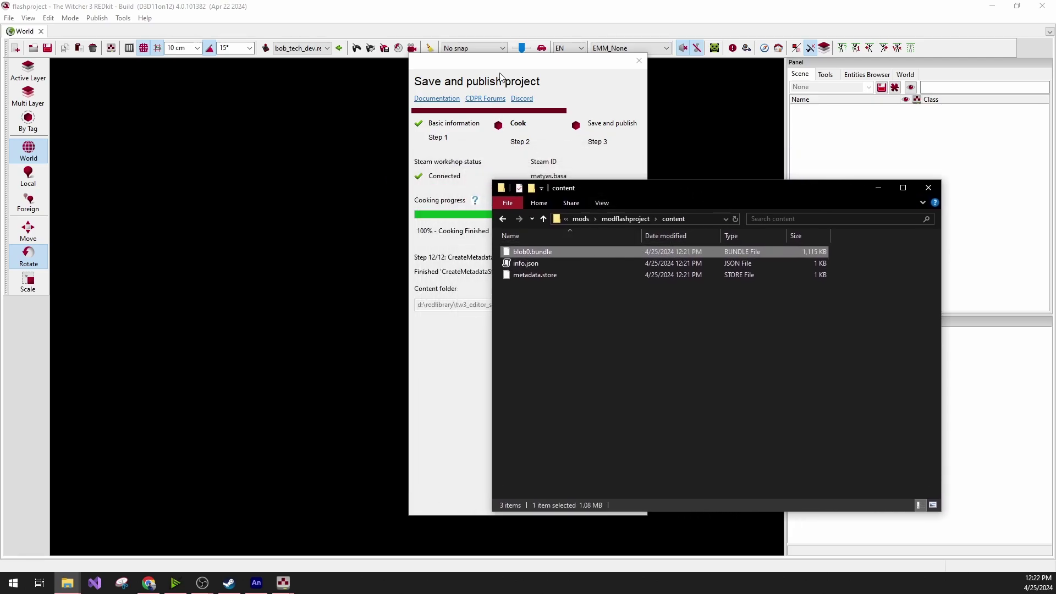
pyautogui.click(595, 65)
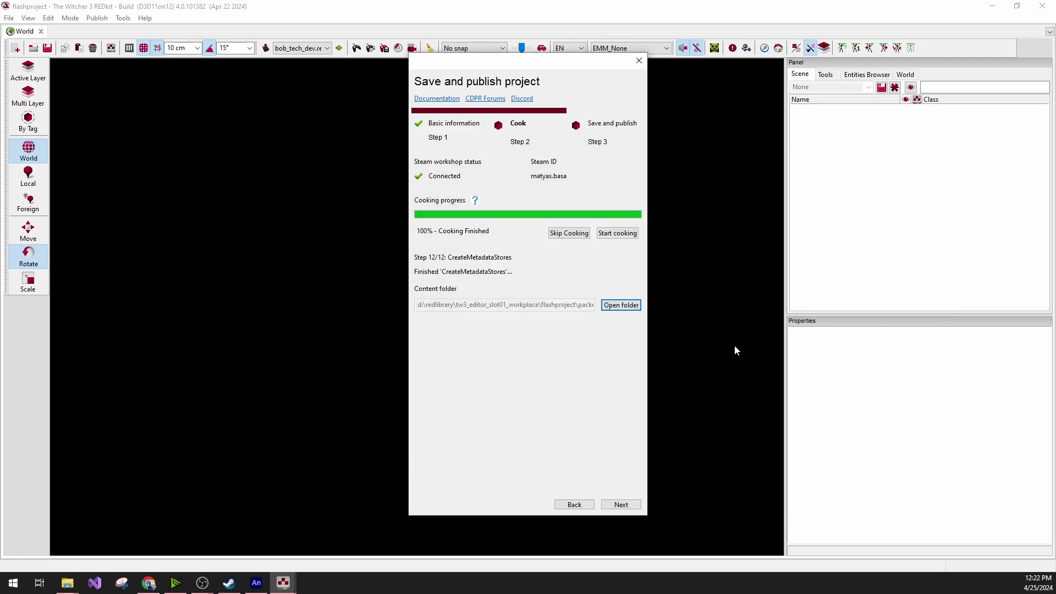
pyautogui.click(621, 504)
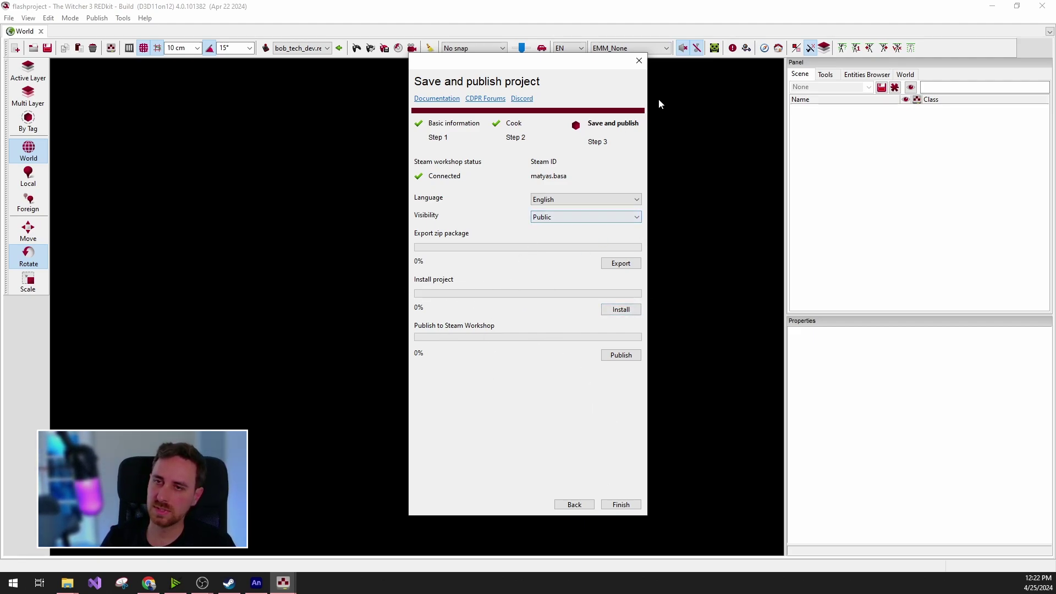
# - Close publishing and load levels/wyzima_castle/wyzima_castle.w2w from the Asset Browser
pyautogui.click(638, 61)
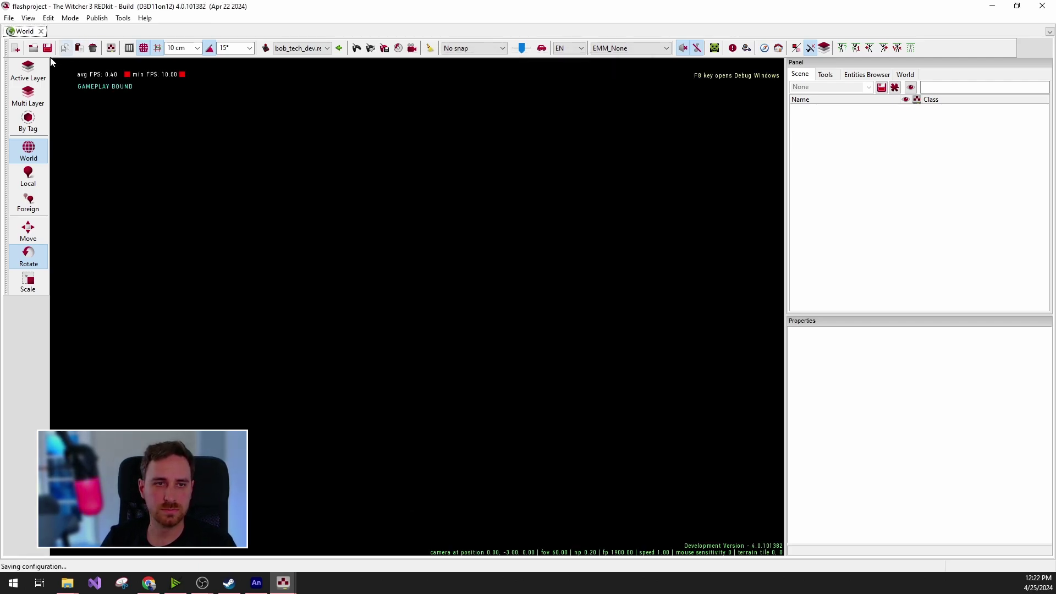
pyautogui.click(36, 51)
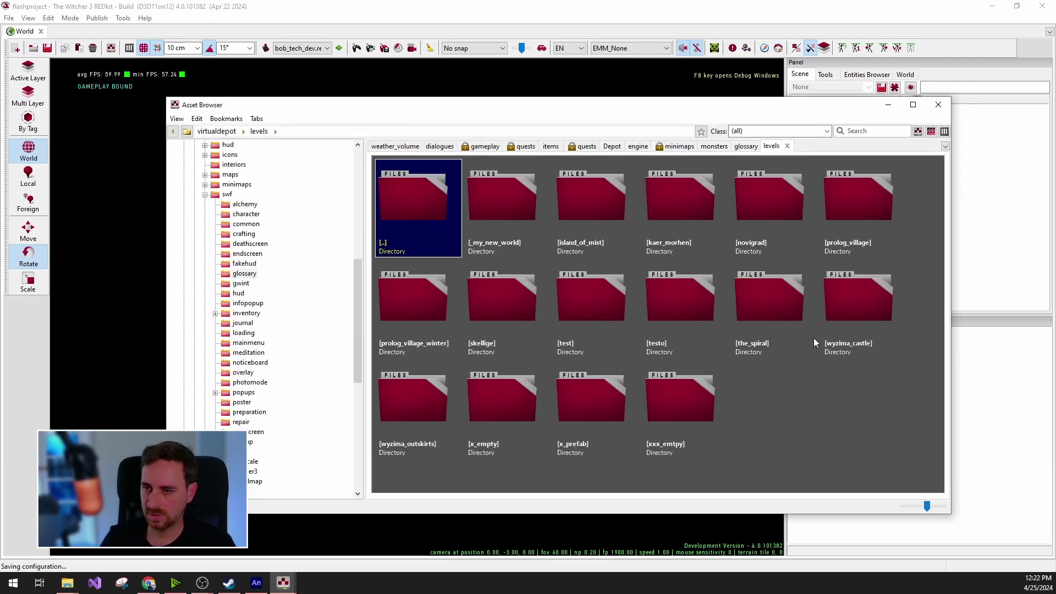
pyautogui.doubleClick(841, 292)
pyautogui.scroll(-3, 698, 358)
pyautogui.scroll(-5, 699, 359)
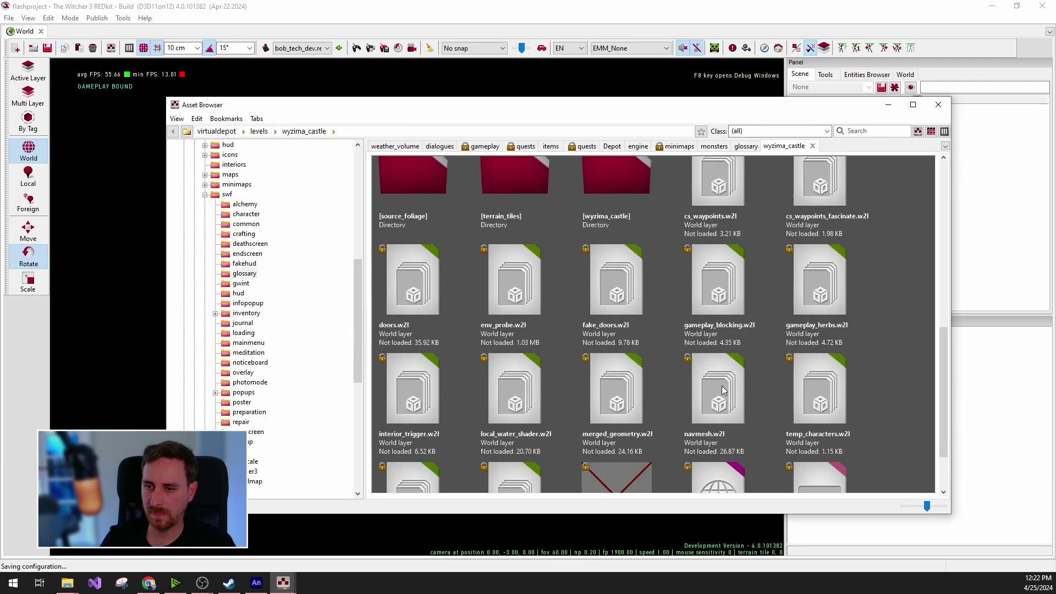
pyautogui.click(713, 428)
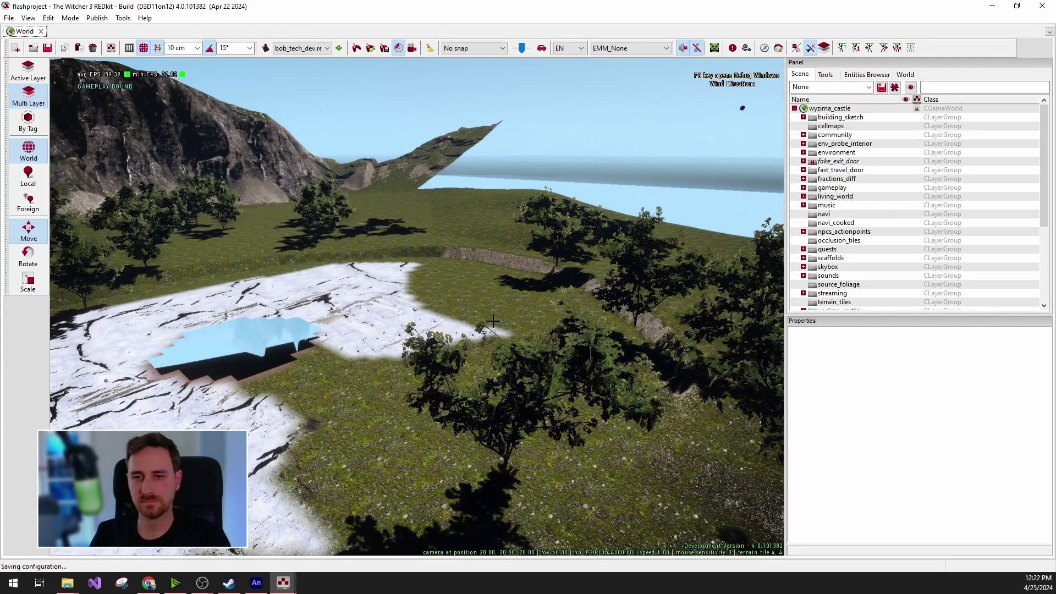
pyautogui.moveTo(493, 320); pyautogui.dragTo(466, 305, button='right')
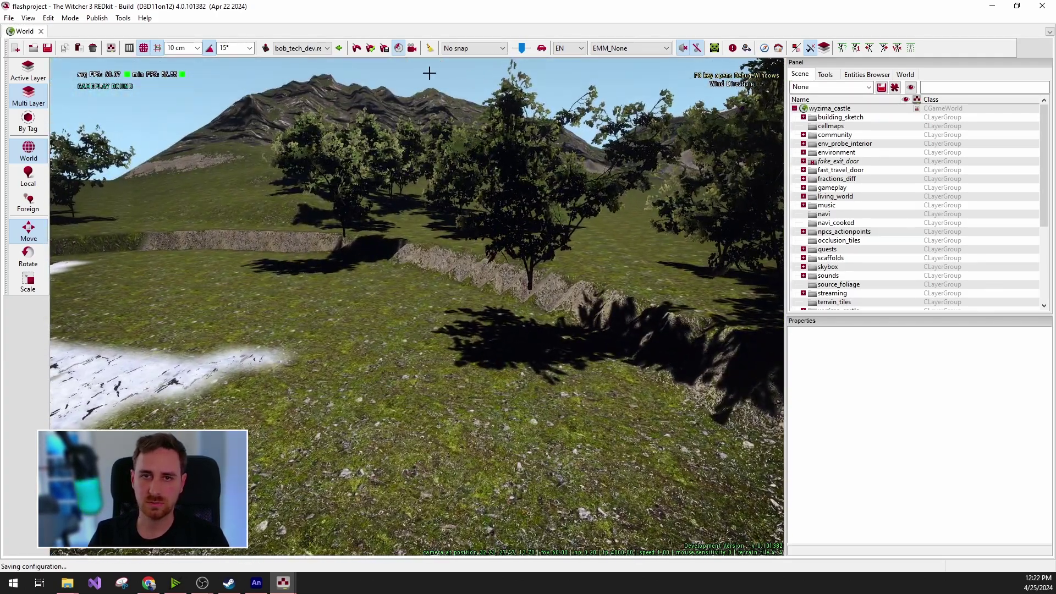
# - Play on current layers, open the inventory with I, and page through World Map, Quests, Character and Meditation to Bestiary
pyautogui.click(371, 49)
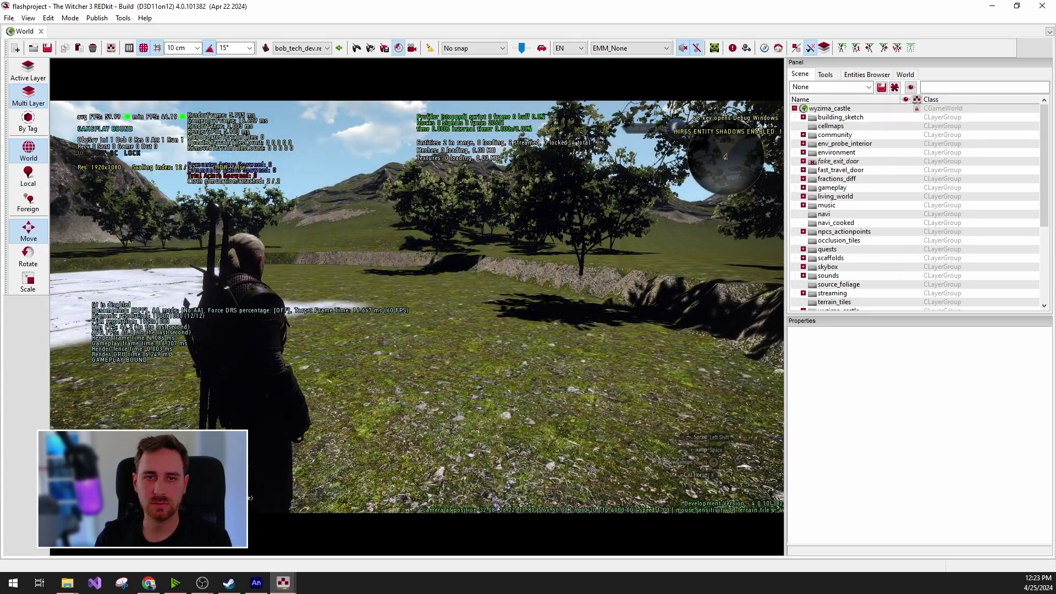
pyautogui.press('i')
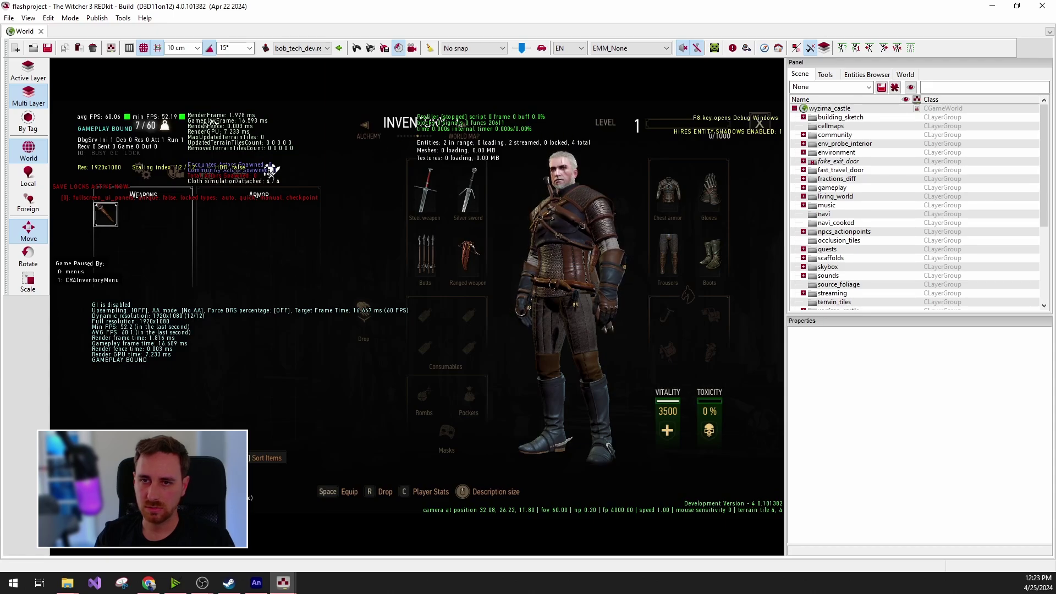
pyautogui.click(465, 132)
pyautogui.click(465, 130)
pyautogui.click(465, 129)
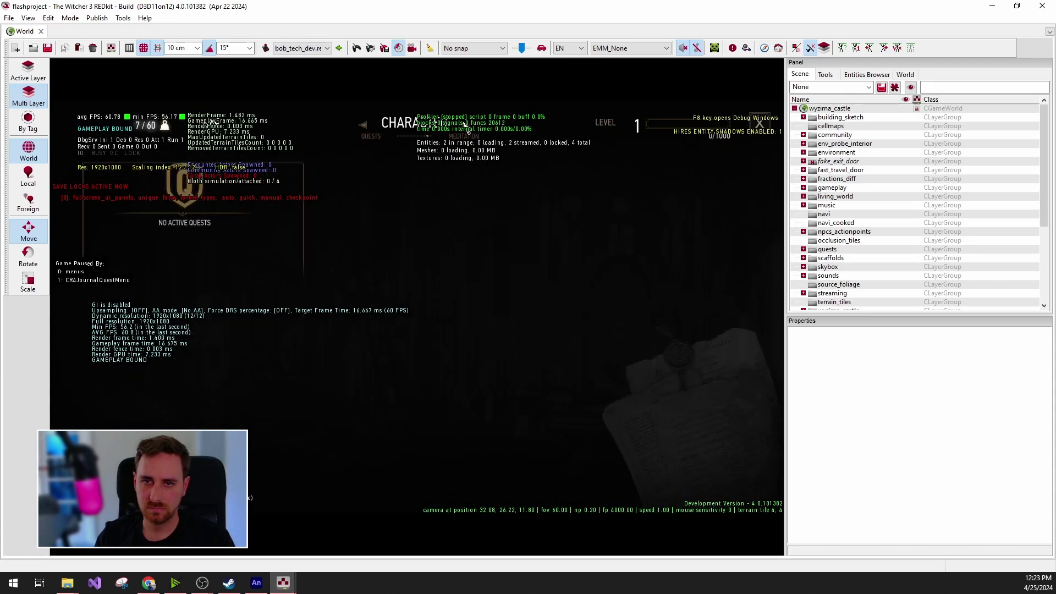
pyautogui.click(465, 129)
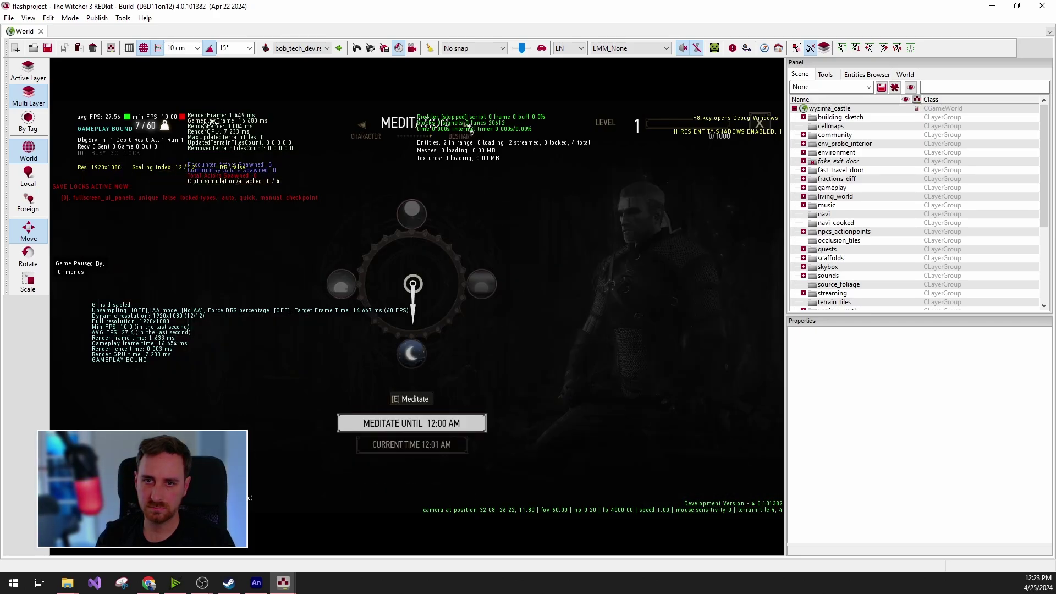
pyautogui.click(469, 130)
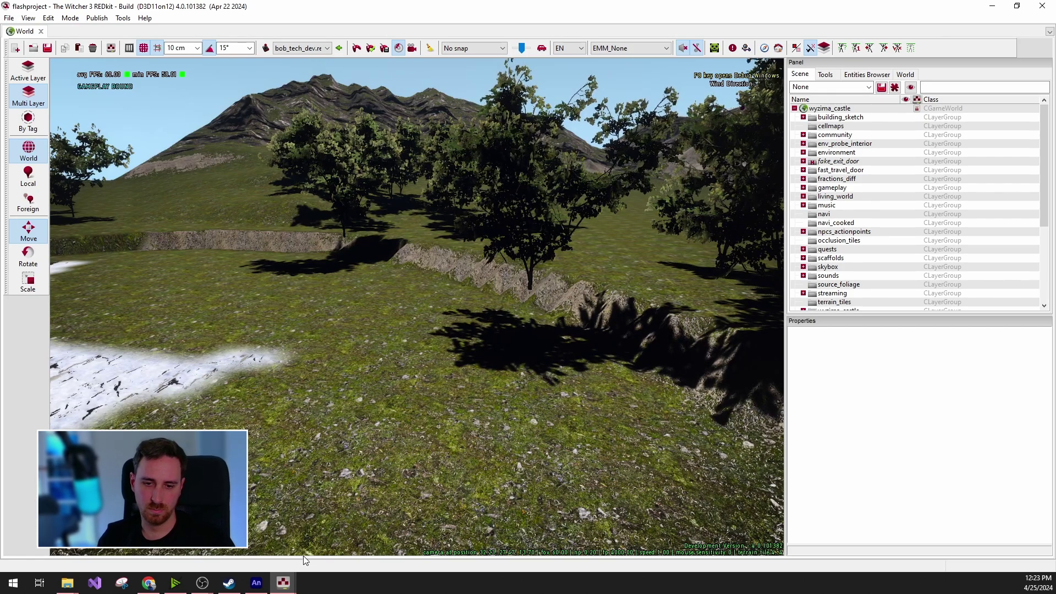
# - Bring the Asset Browser back to the front and expand the fla source folder
pyautogui.click(338, 537)
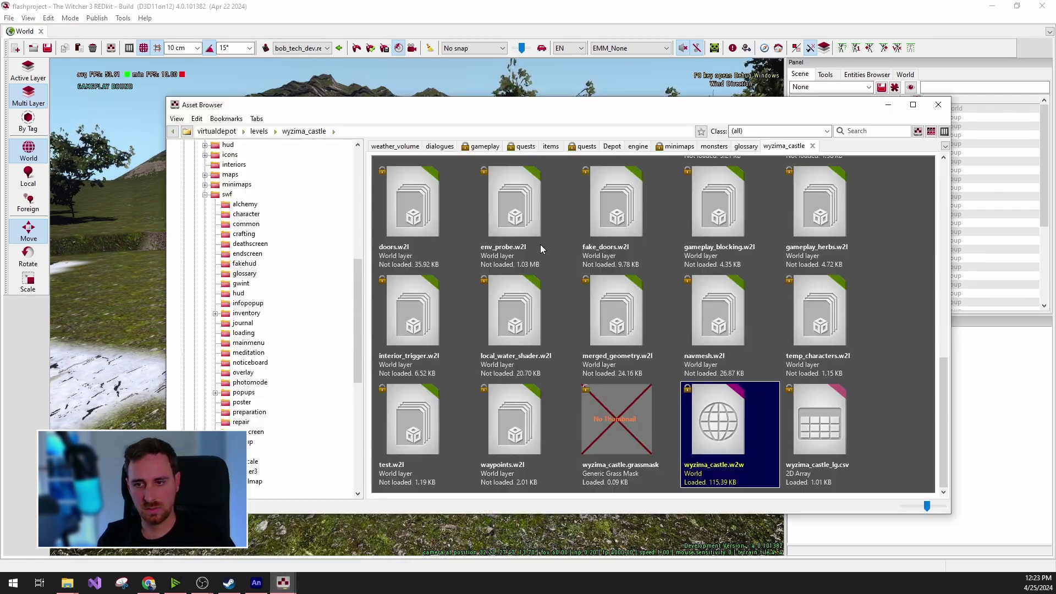
pyautogui.moveTo(550, 116); pyautogui.dragTo(516, 110)
pyautogui.scroll(5, 253, 308)
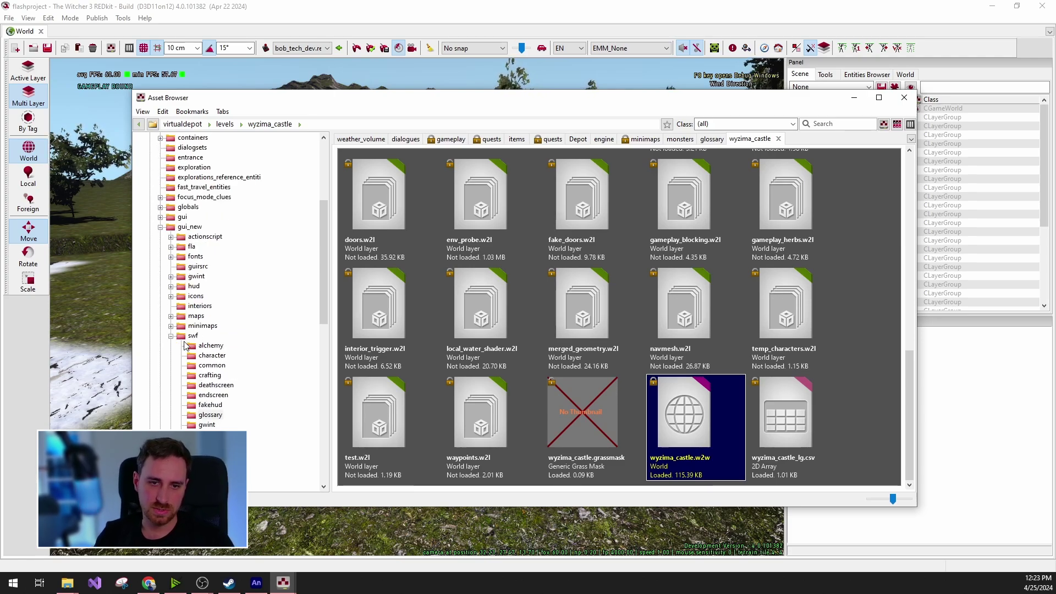
pyautogui.scroll(6, 224, 343)
pyautogui.scroll(-4, 198, 308)
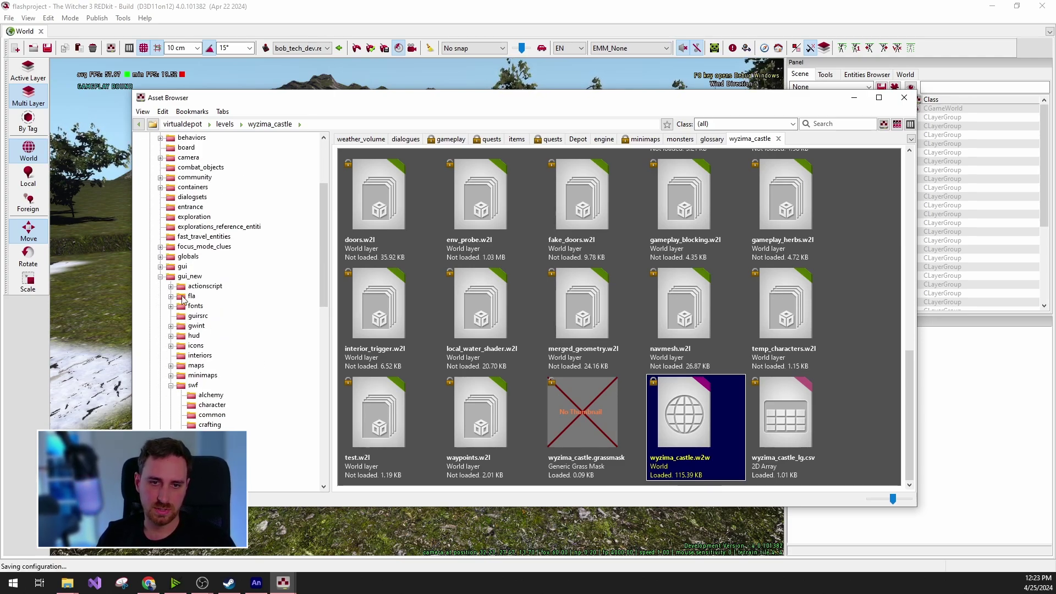
pyautogui.scroll(-3, 187, 264)
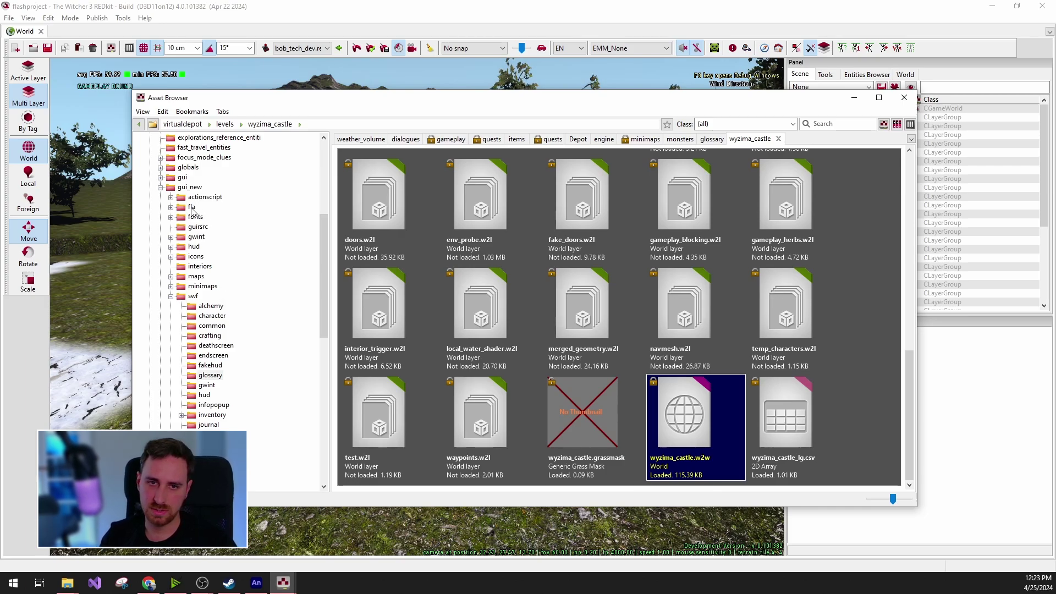
pyautogui.click(171, 208)
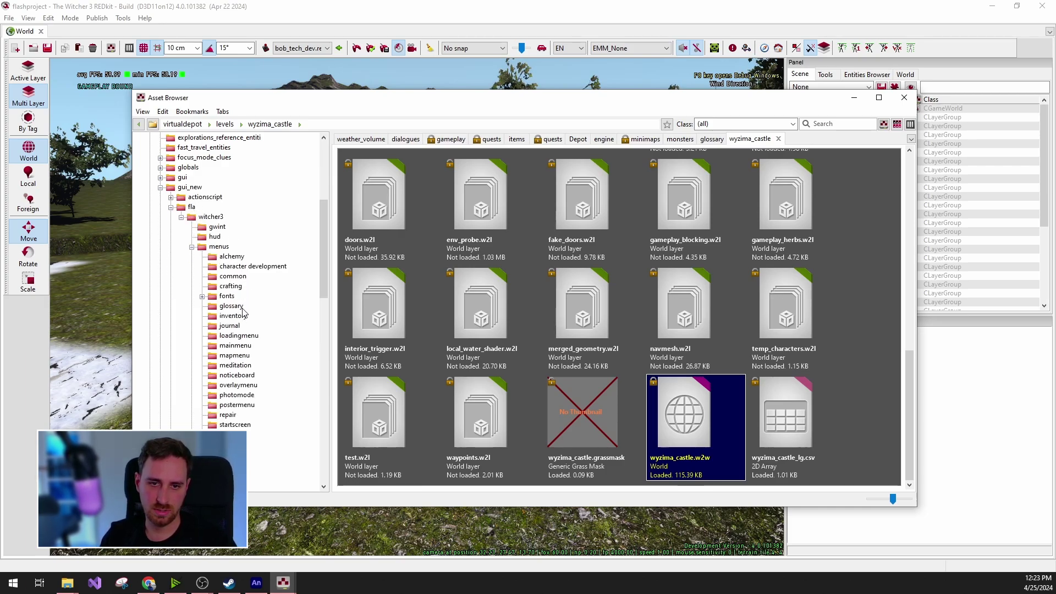
# - Open the glossary menu folder and select panel_glossary_bestiary.fla, dismissing its context menu
pyautogui.click(238, 307)
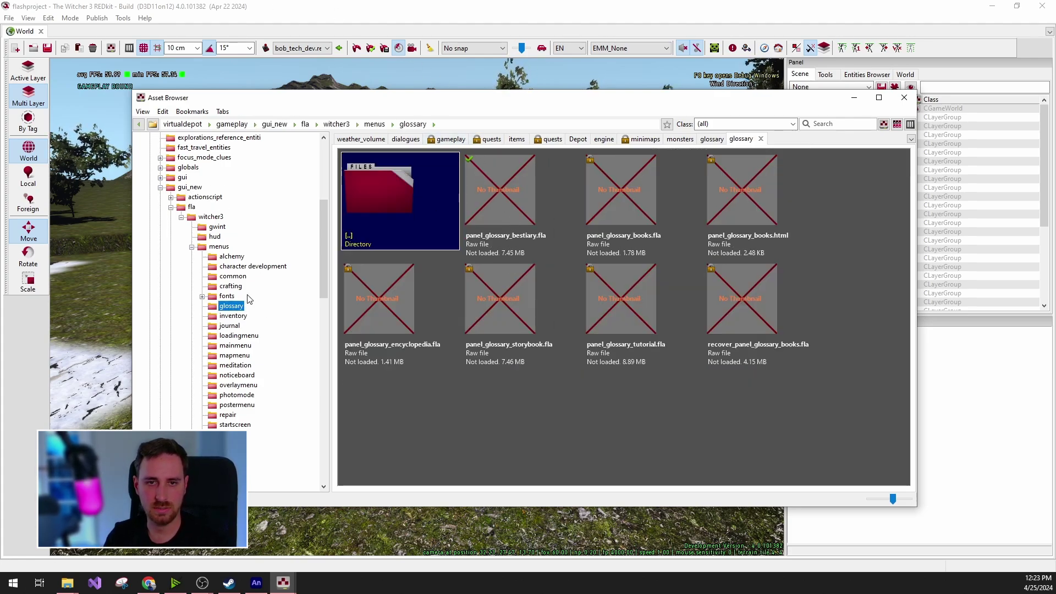
pyautogui.click(494, 182)
pyautogui.rightClick(494, 182)
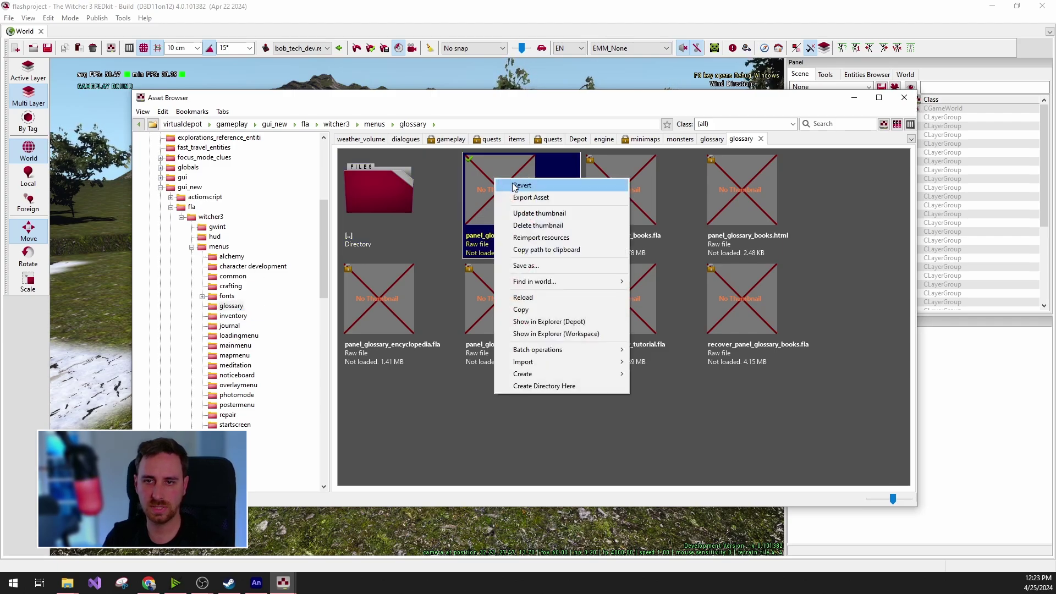
pyautogui.click(472, 399)
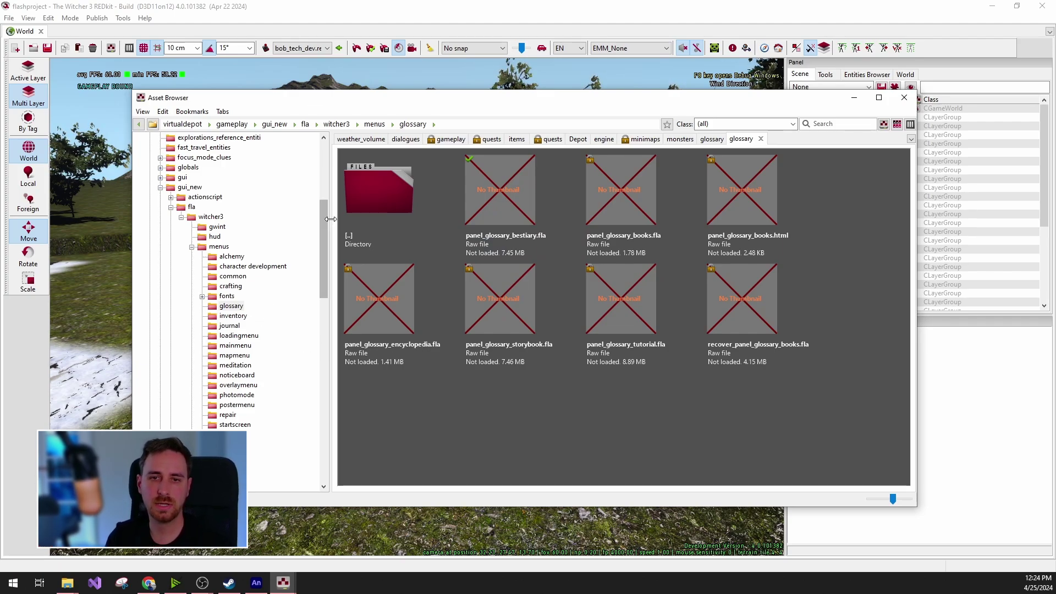
pyautogui.moveTo(324, 221); pyautogui.dragTo(324, 233)
pyautogui.moveTo(327, 273)
pyautogui.mouseDown()
pyautogui.moveTo(323, 287)
pyautogui.moveTo(325, 259)
pyautogui.moveTo(335, 290)
pyautogui.mouseUp()
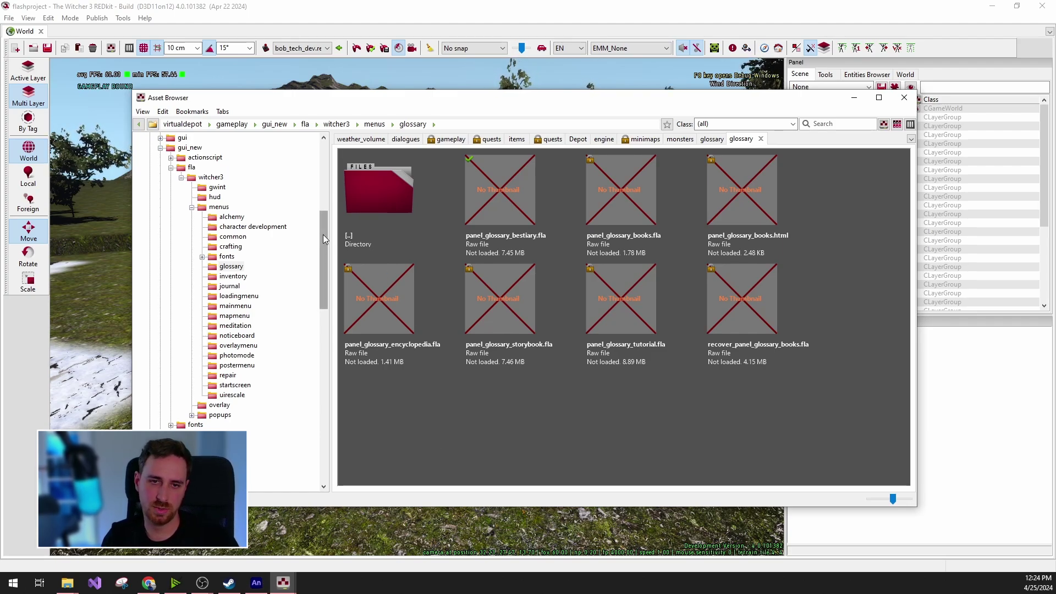
pyautogui.scroll(2, 322, 235)
# - Move from fla to swf > glossary and select panel_glossary_bestiary.redswf
pyautogui.click(191, 187)
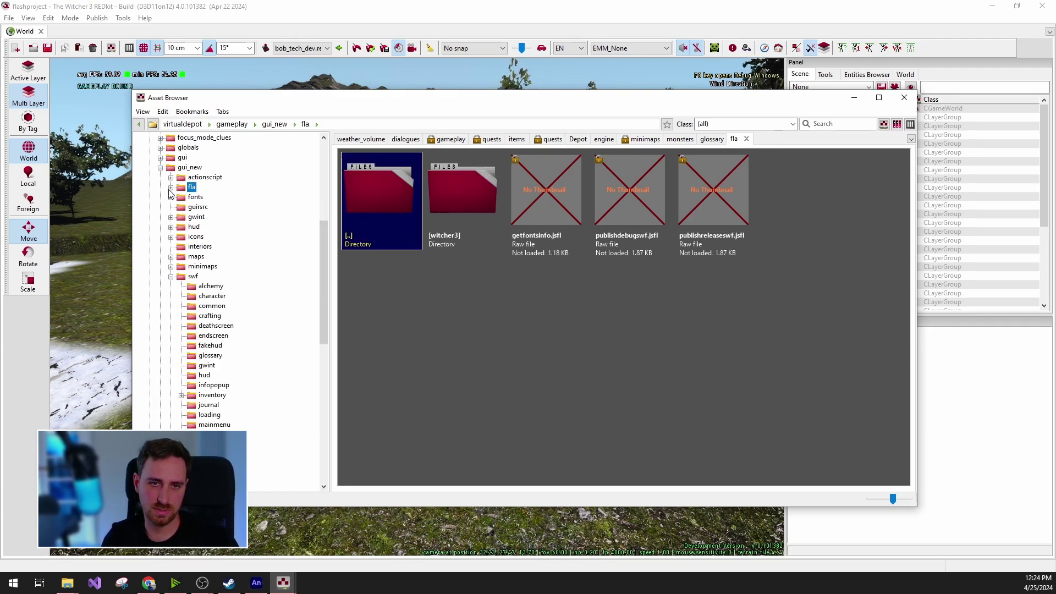
pyautogui.click(193, 277)
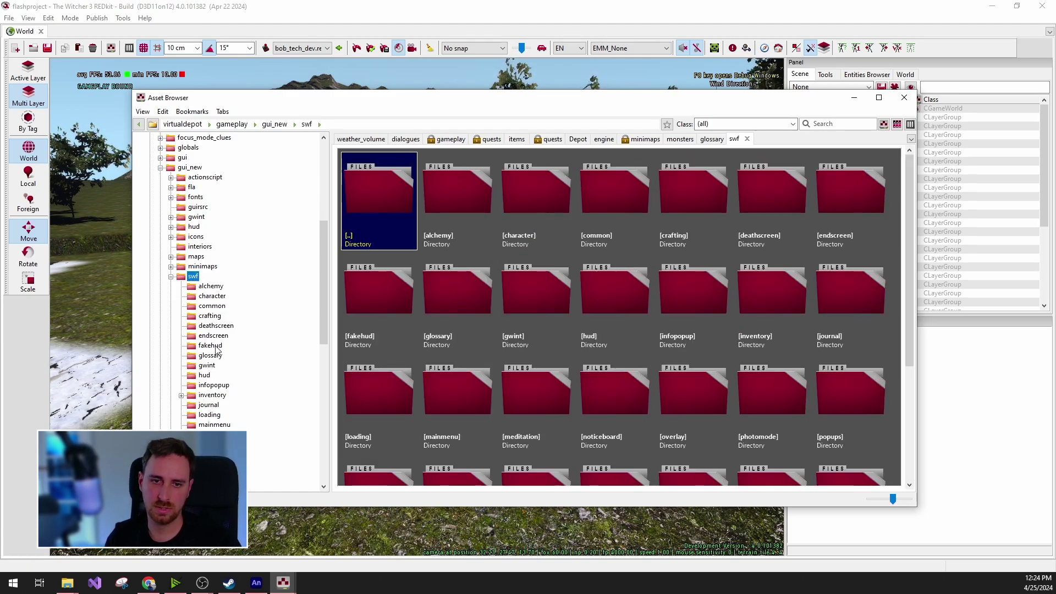
pyautogui.scroll(-3, 215, 349)
pyautogui.click(213, 327)
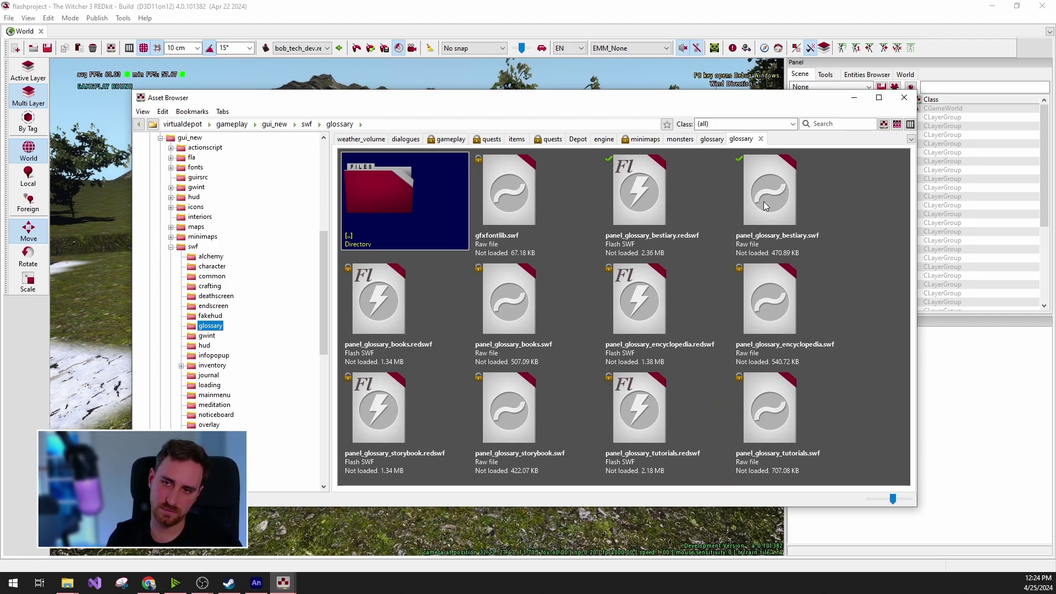
pyautogui.click(633, 197)
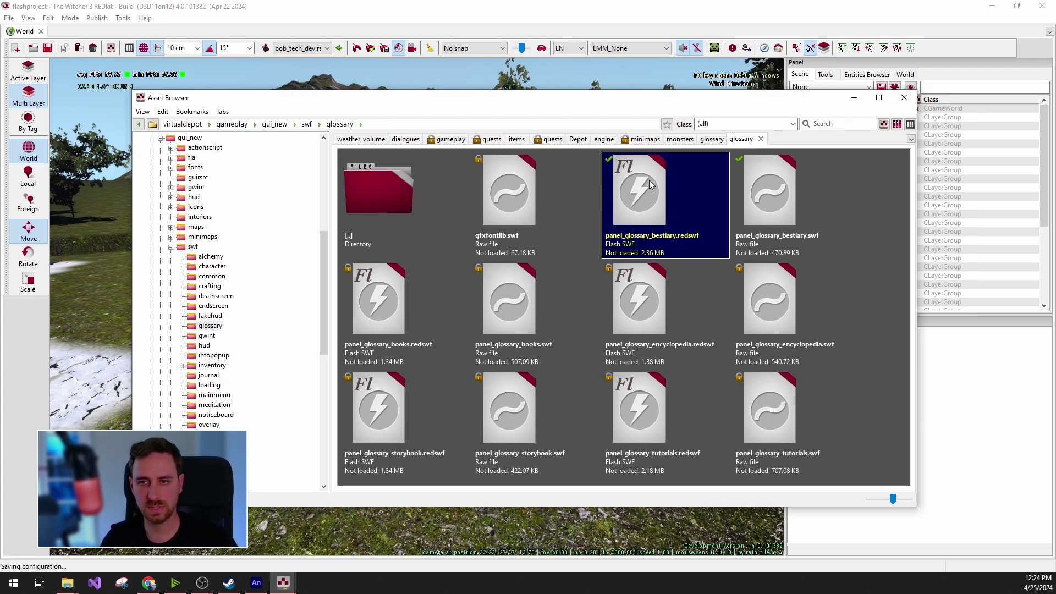
pyautogui.scroll(1, 199, 286)
pyautogui.scroll(1, 179, 316)
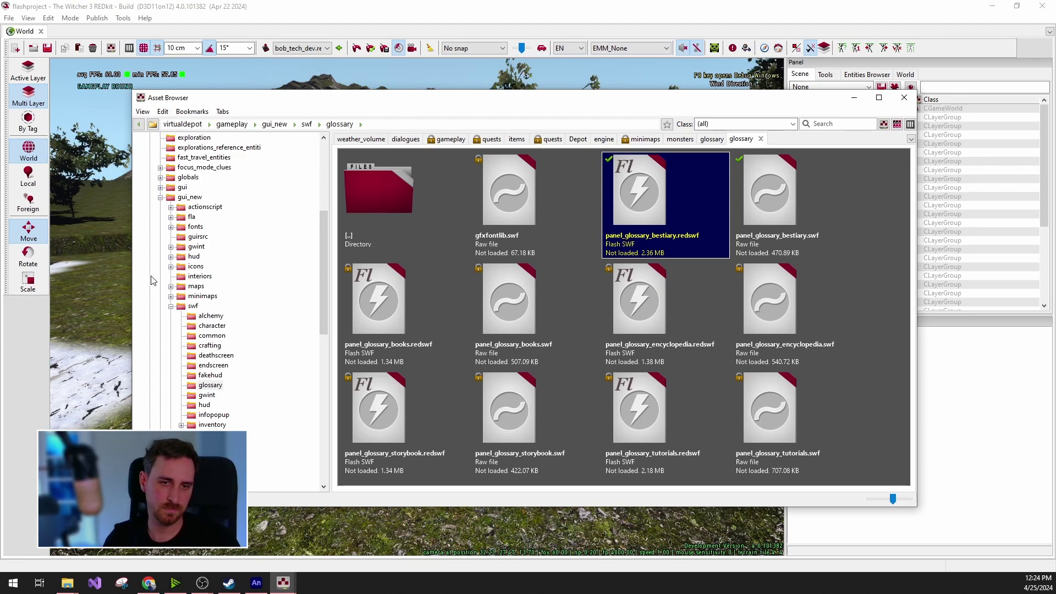
# - Return to the swf node, then open the gui_new actionscript folder
pyautogui.click(171, 306)
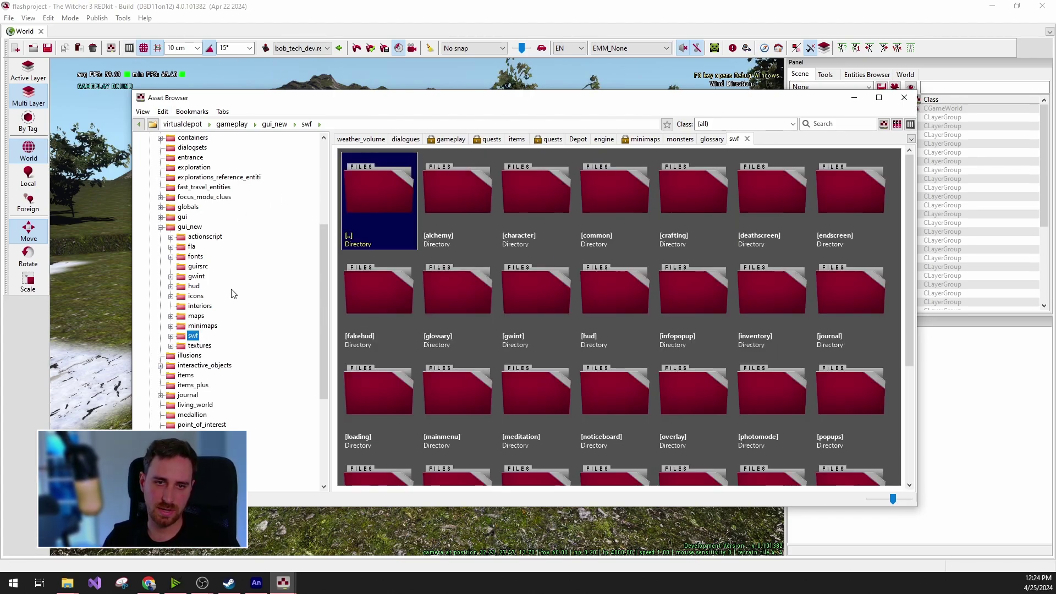
pyautogui.click(203, 236)
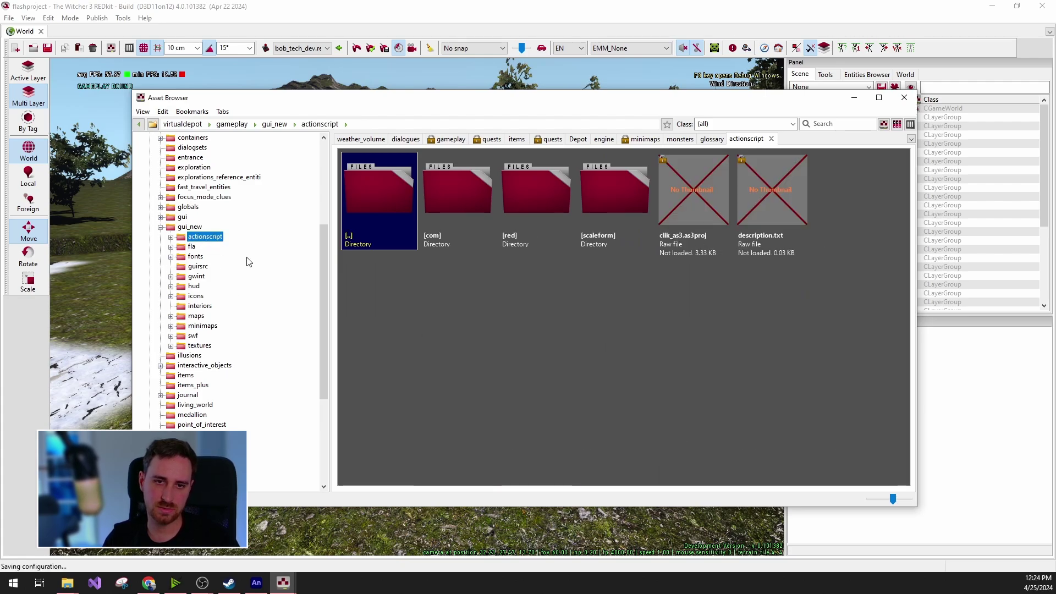